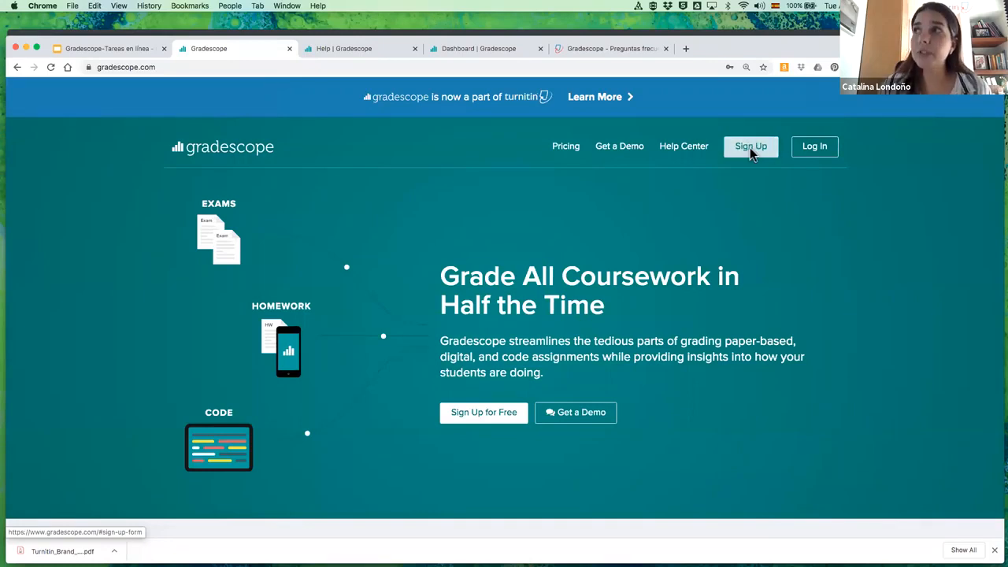
Step: Examine the Gradescope home page down to the instructor sign-up form and its school search field
scroll(619, 325, "down", 3)
scroll(551, 319, "down", 3)
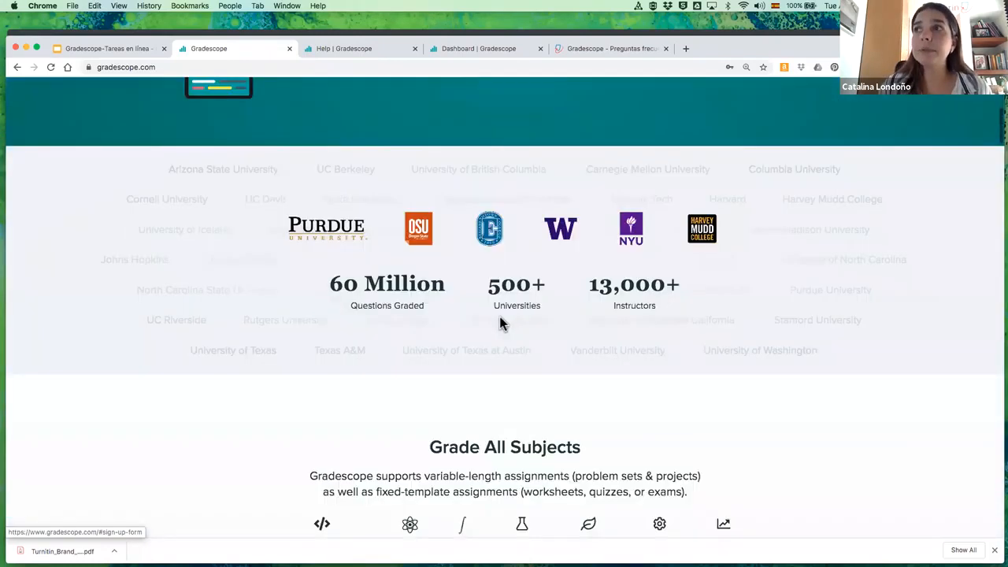
scroll(441, 282, "down", 15)
left_click(441, 281)
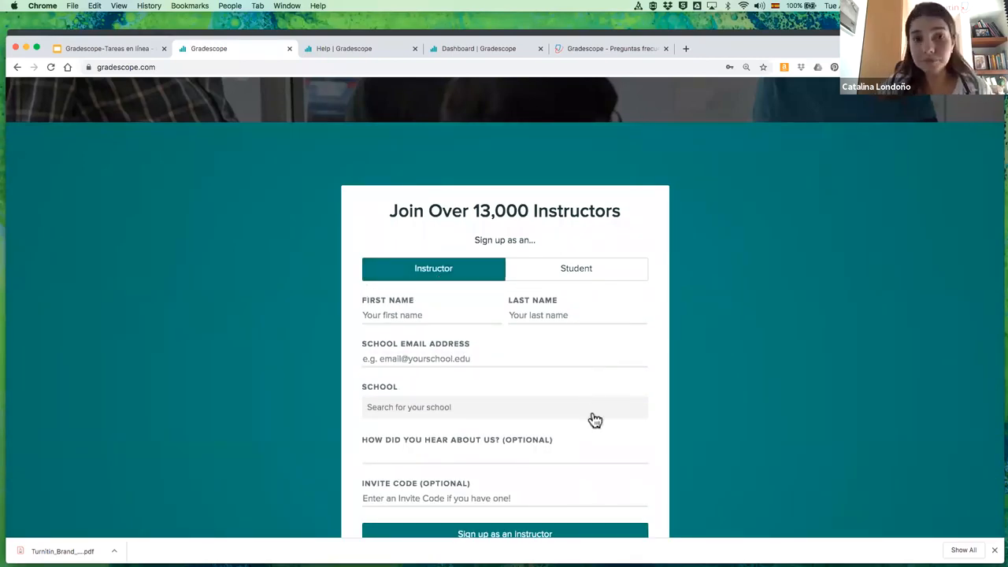
scroll(595, 420, "down", 1)
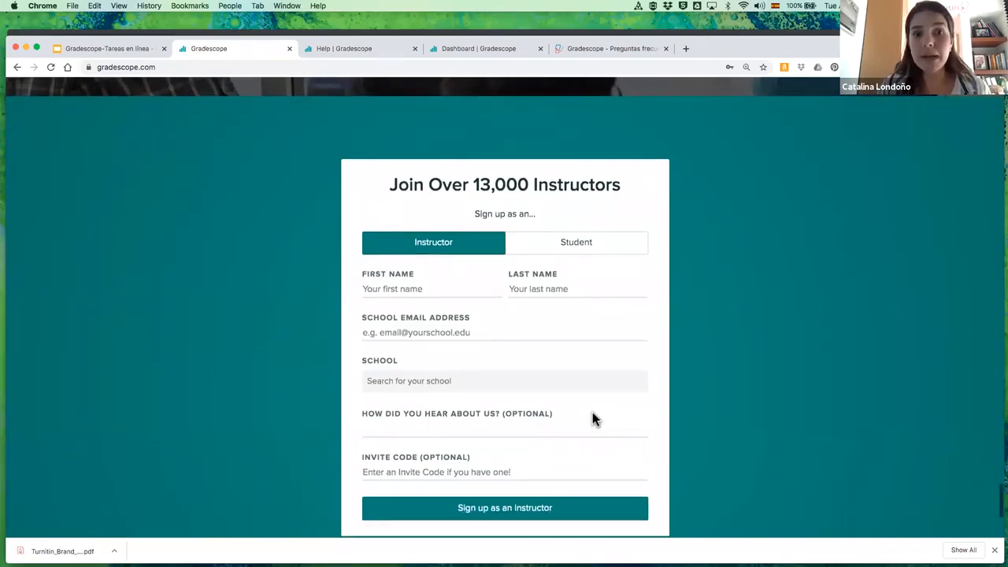
scroll(592, 419, "down", 1)
scroll(530, 342, "down", 1)
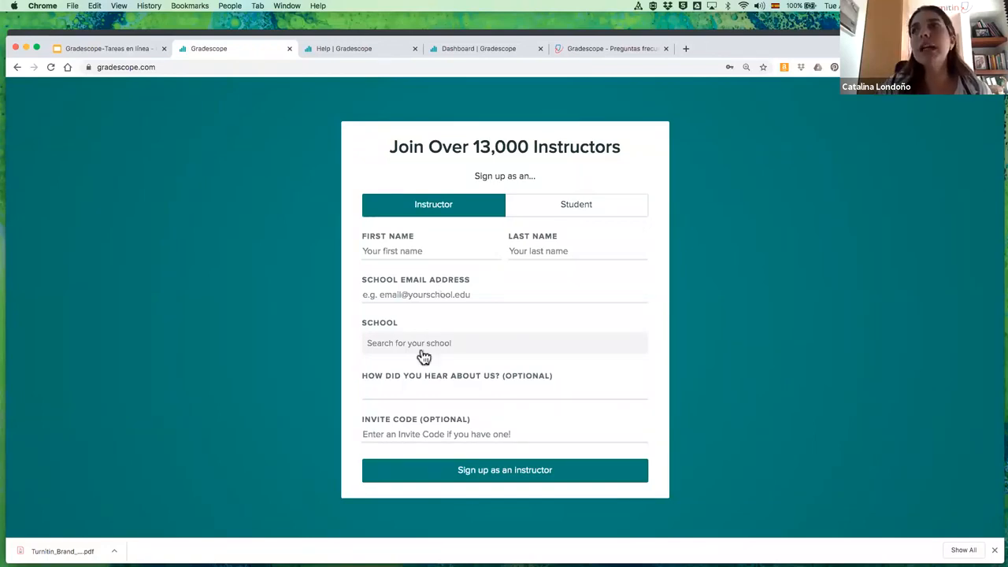
left_click(388, 348)
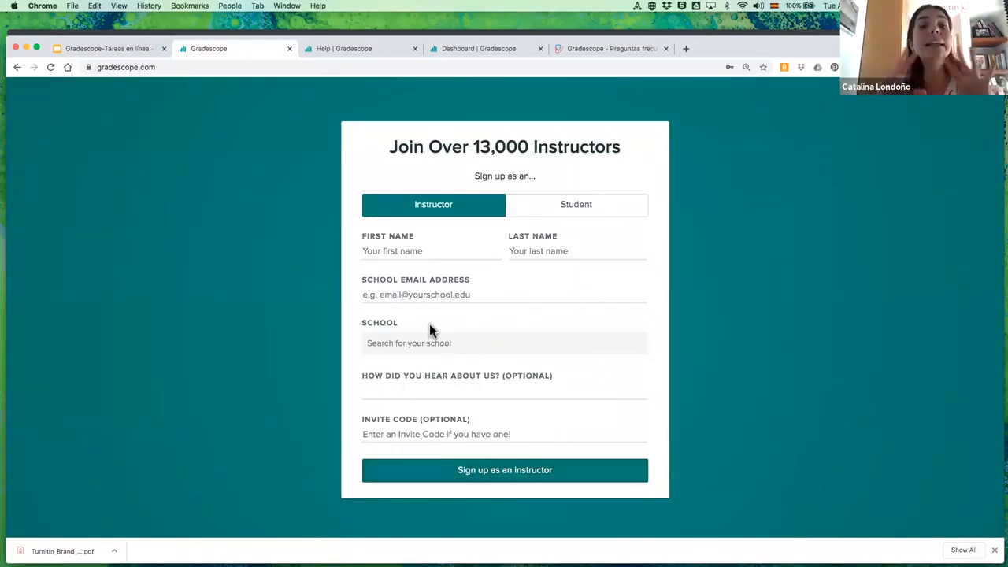
Step: Switch to the Gradescope courses dashboard and open the assignments list of the Gradescope 202 course
left_click_drag(772, 47, 774, 55)
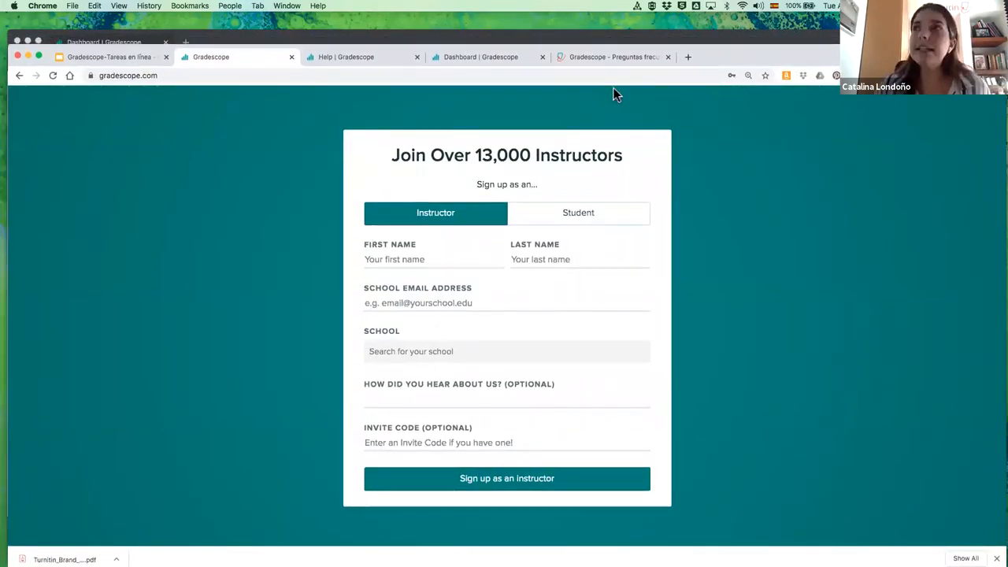
left_click(487, 60)
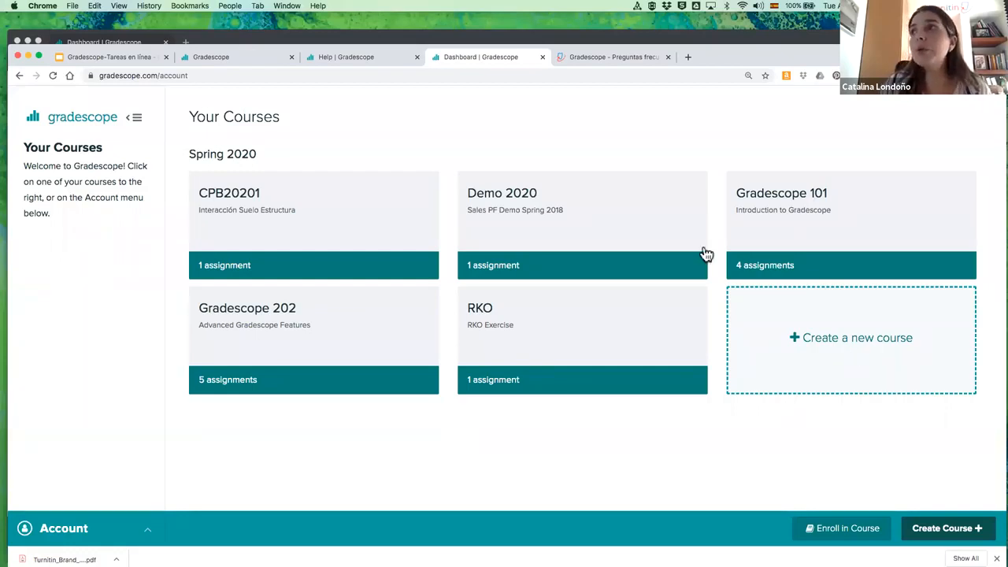
left_click(290, 329)
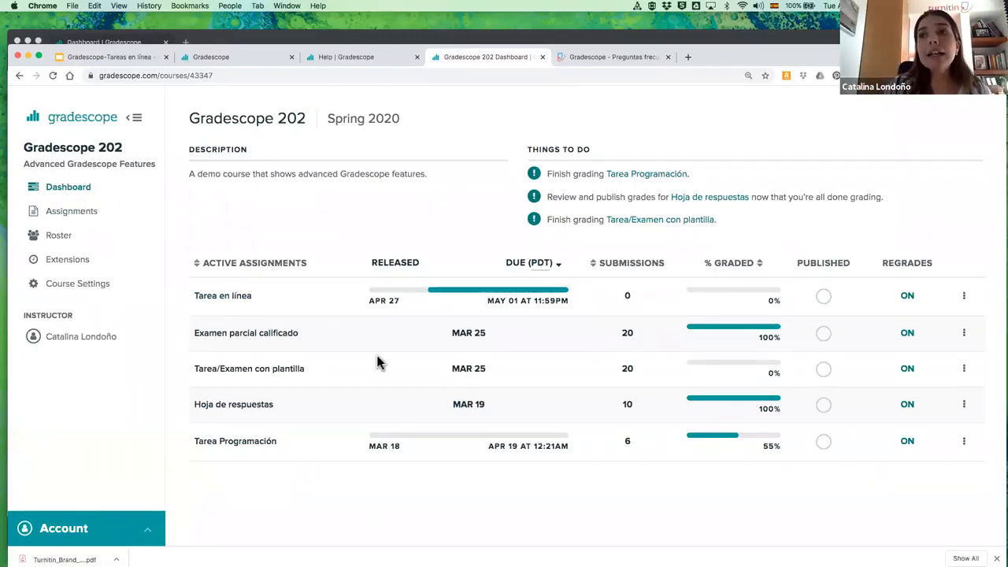
left_click(52, 211)
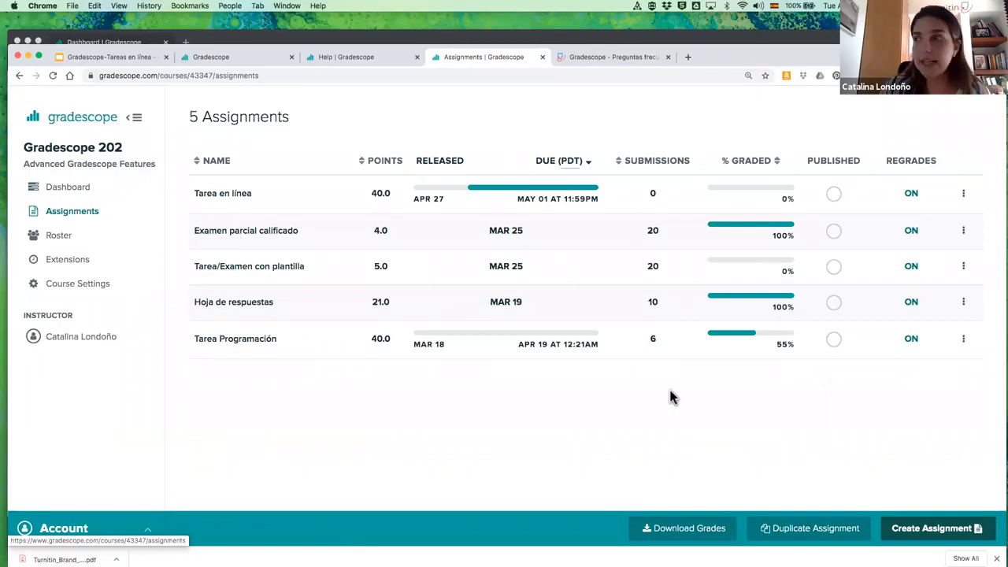
Step: Start a new assignment, view the Bubble Sheet and Programming Assignment types, and choose Online Assignment as its type
left_click(948, 533)
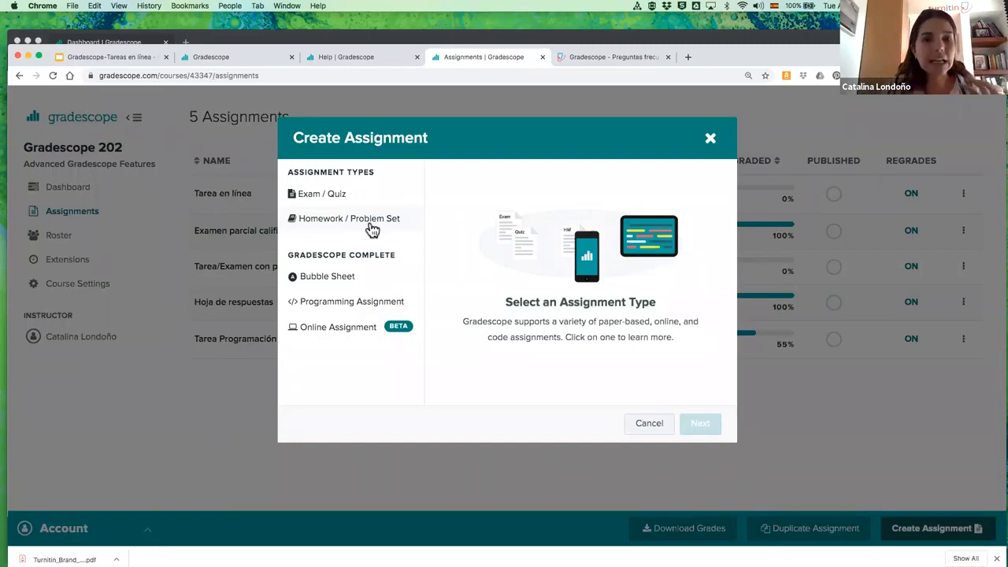
left_click(319, 285)
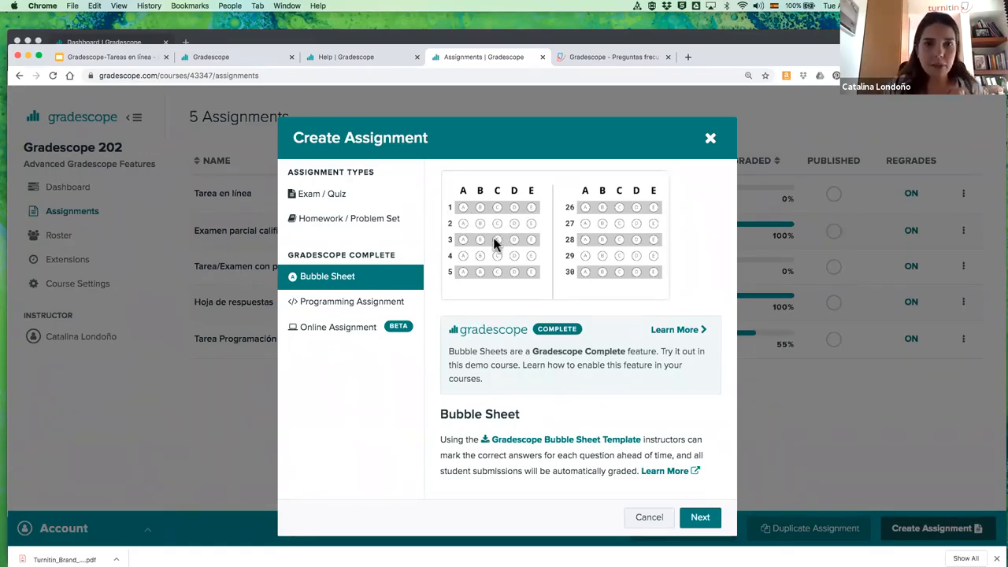
left_click(334, 302)
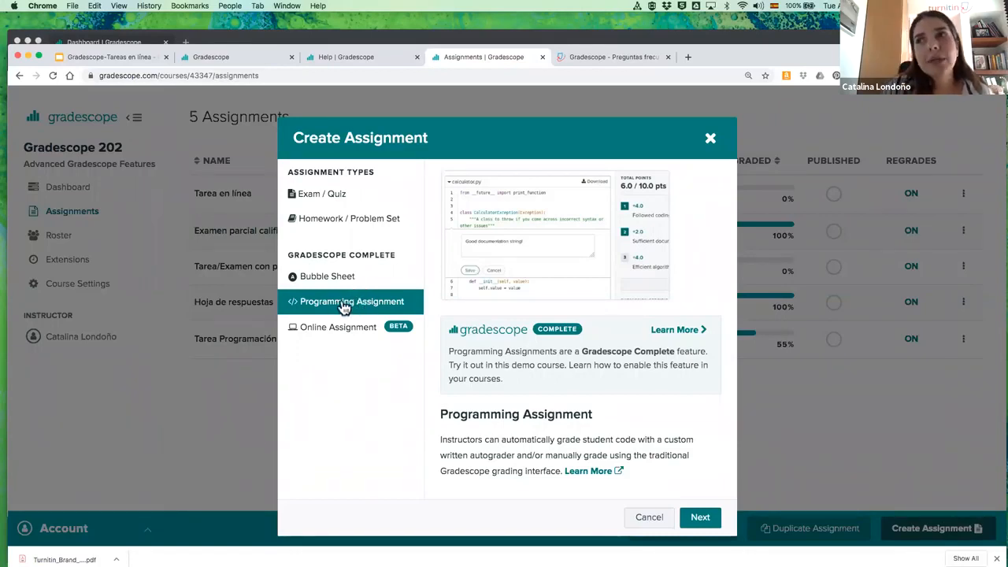
left_click(331, 334)
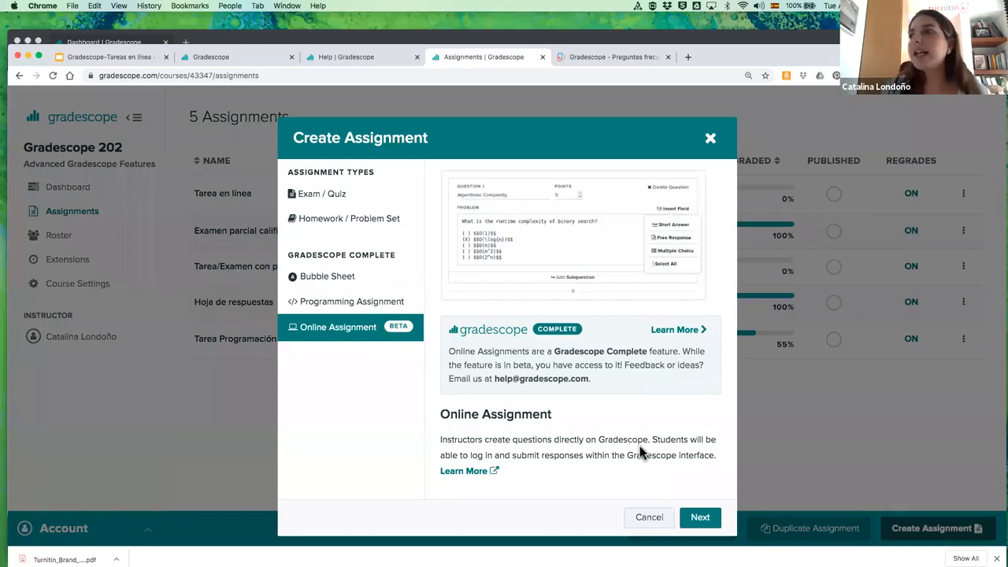
left_click(700, 517)
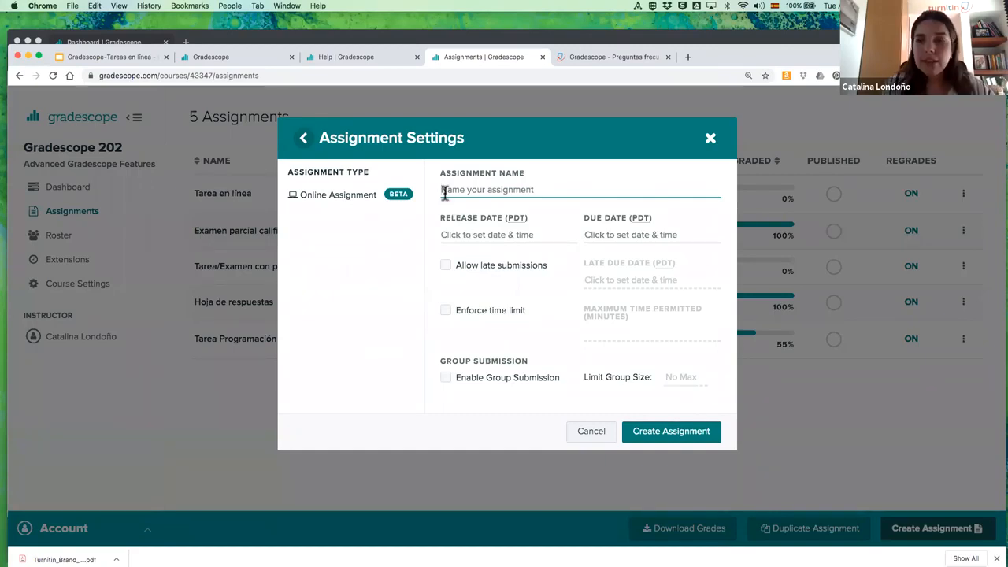
Step: Name the new online assignment "Tarea en línea -Abril28"
type("Tarea en l")
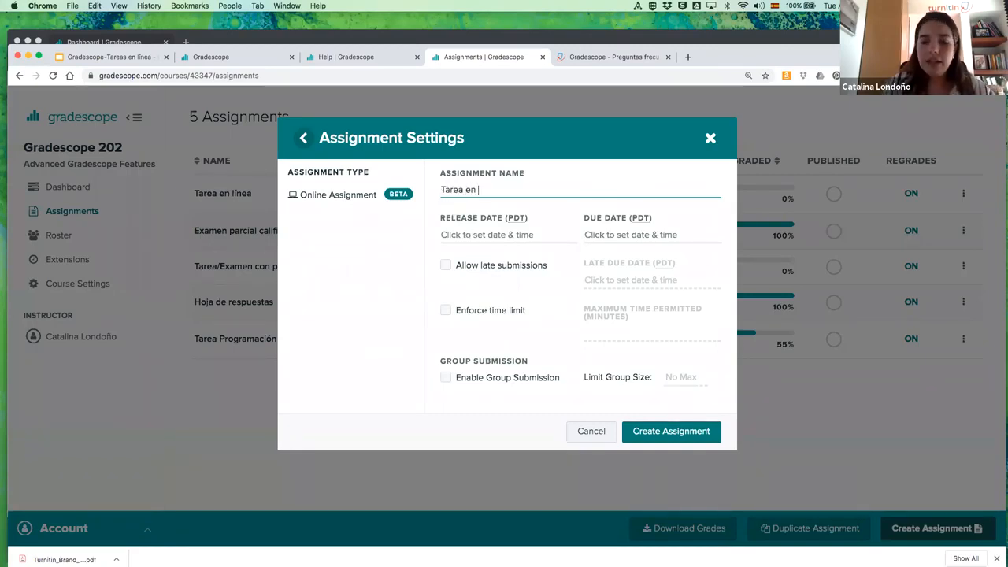
type("ínea -")
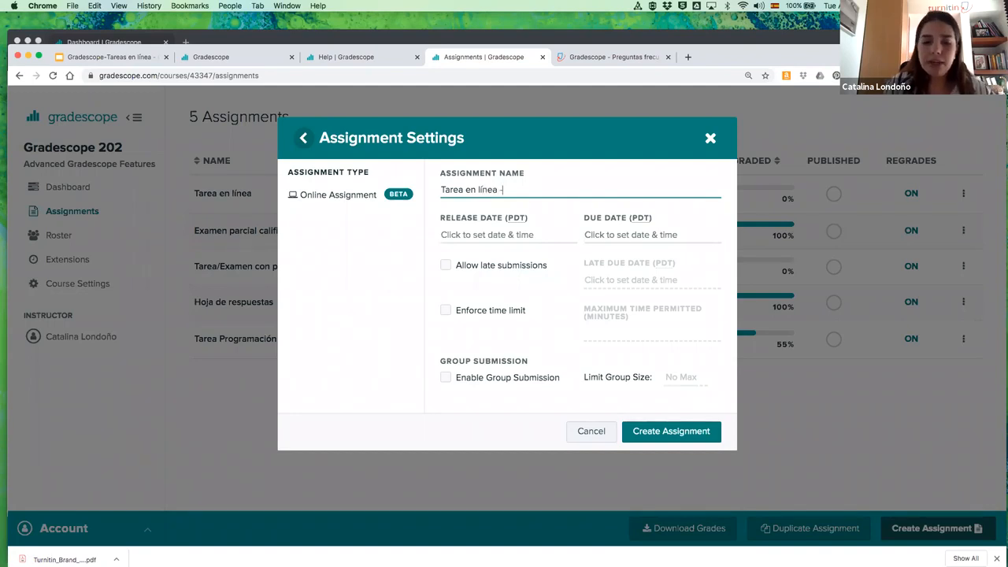
type("Abril")
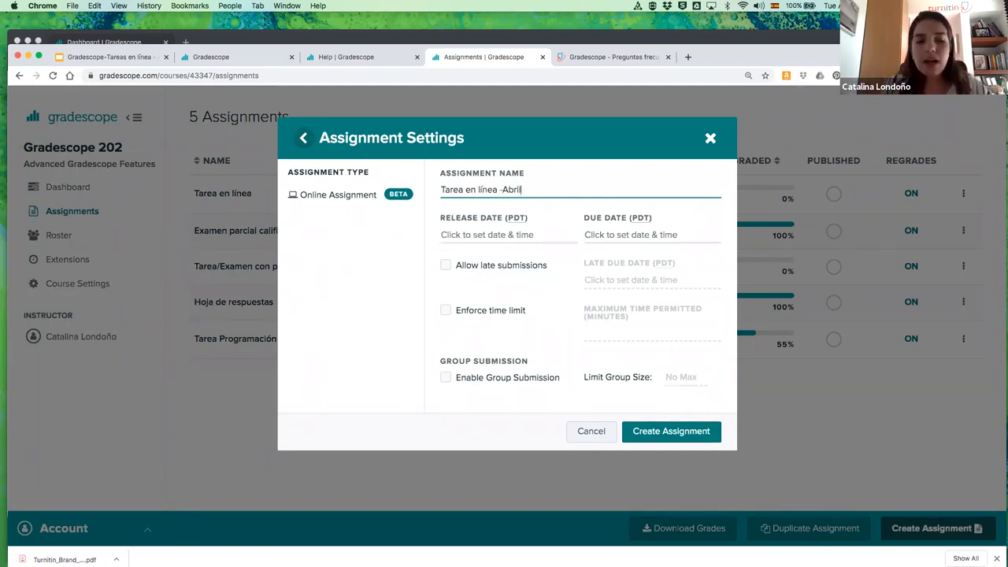
type("28")
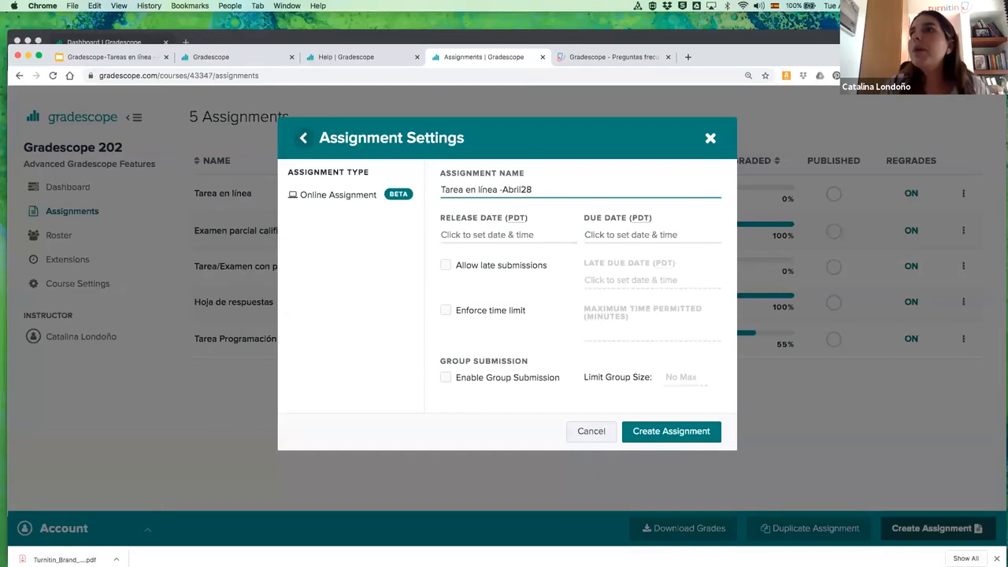
Step: Set the release date to Apr 26 2020 01:00 PM and the due date to May 3 2020 01:00 PM
left_click(461, 233)
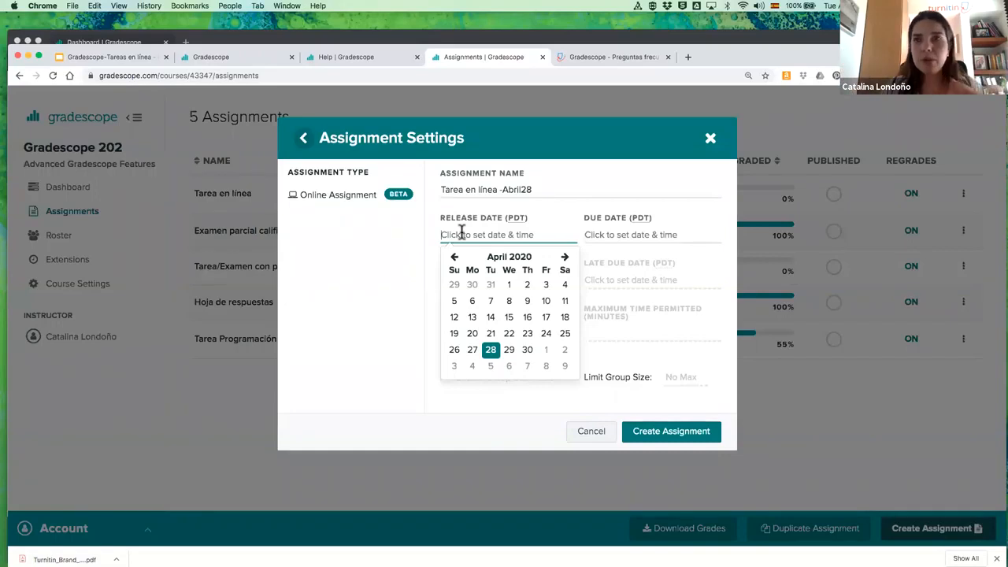
left_click(456, 351)
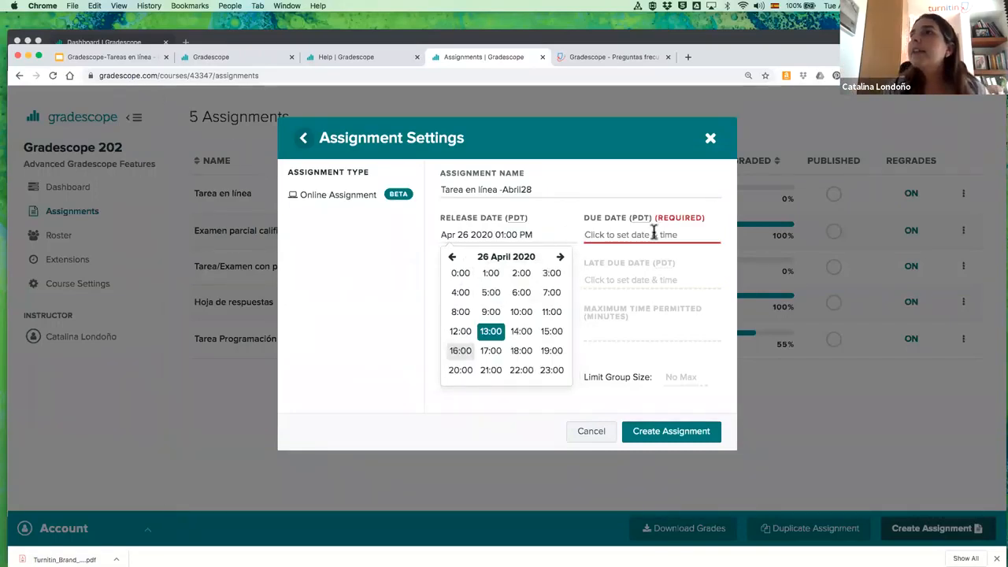
left_click(701, 236)
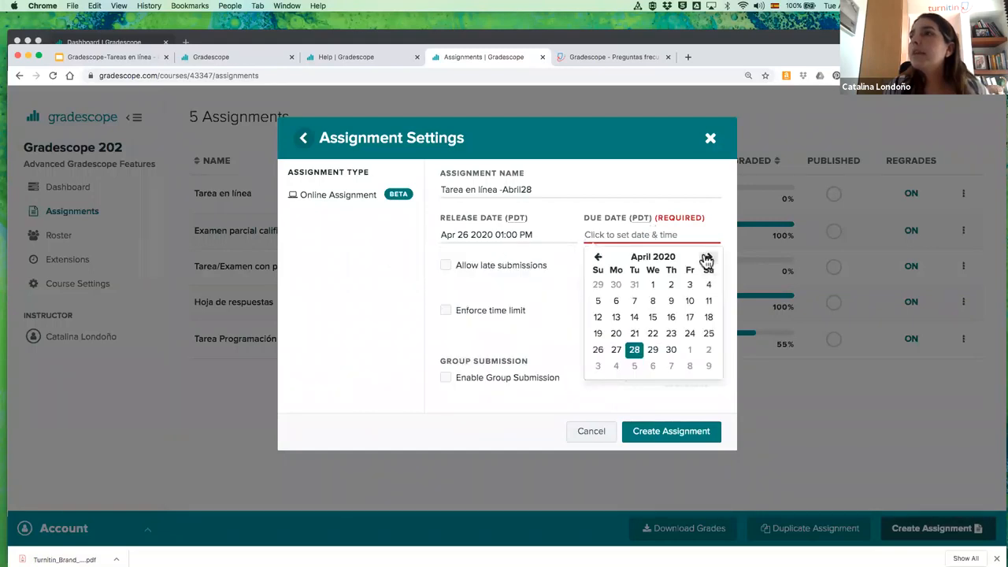
left_click(709, 257)
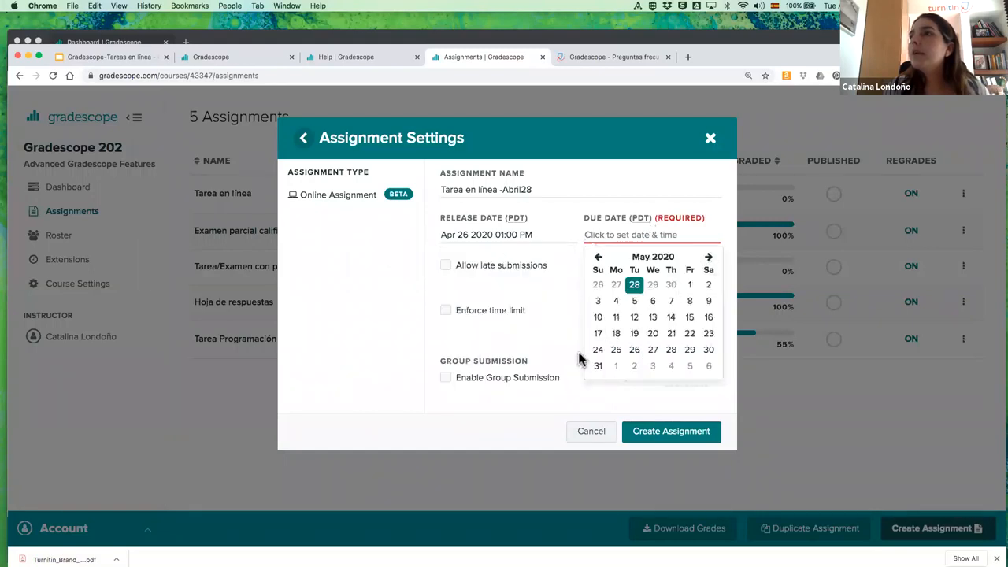
left_click(602, 301)
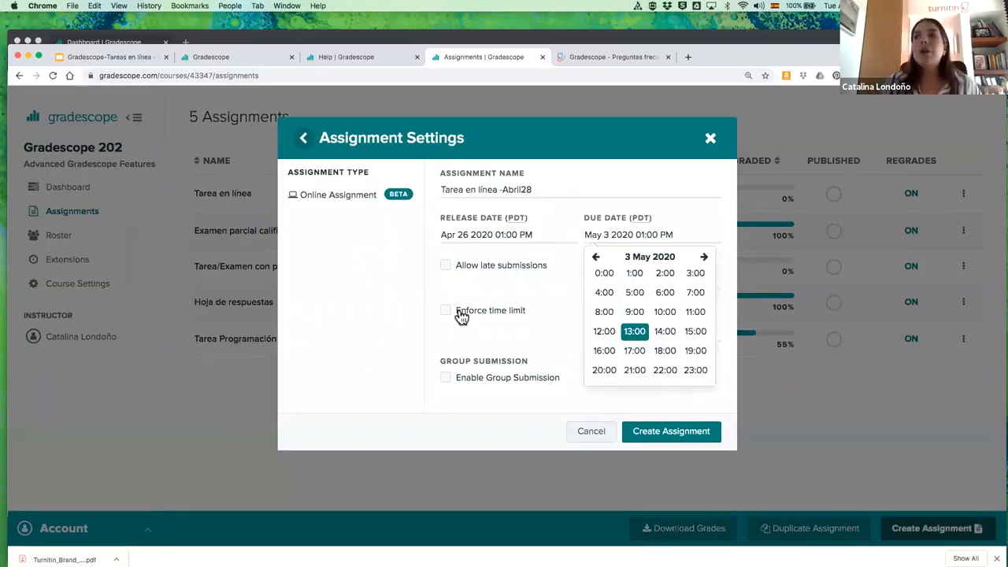
left_click(633, 339)
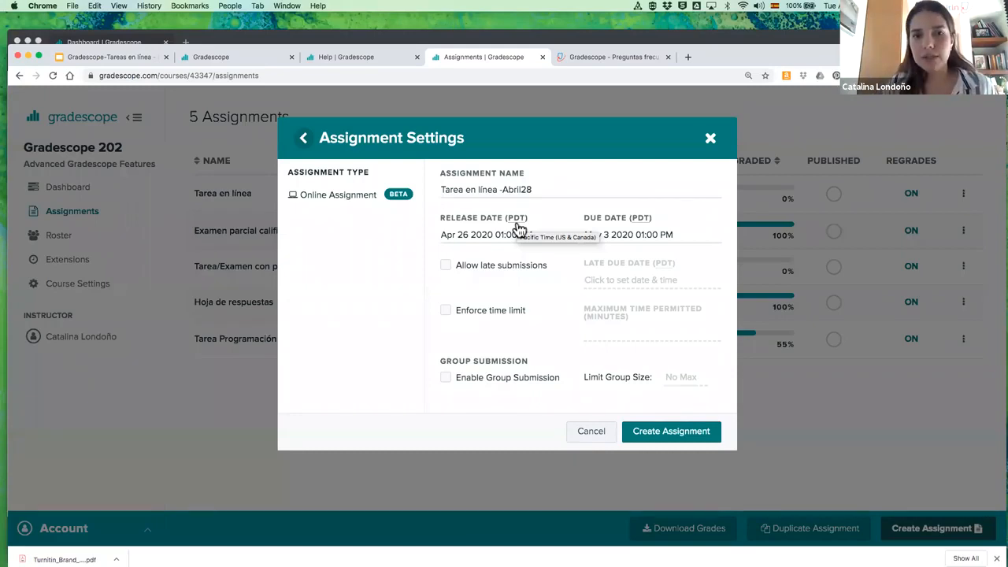
Step: Leave late submissions disallowed, enforce a maximum time of 60 minutes, and create the assignment
left_click(447, 268)
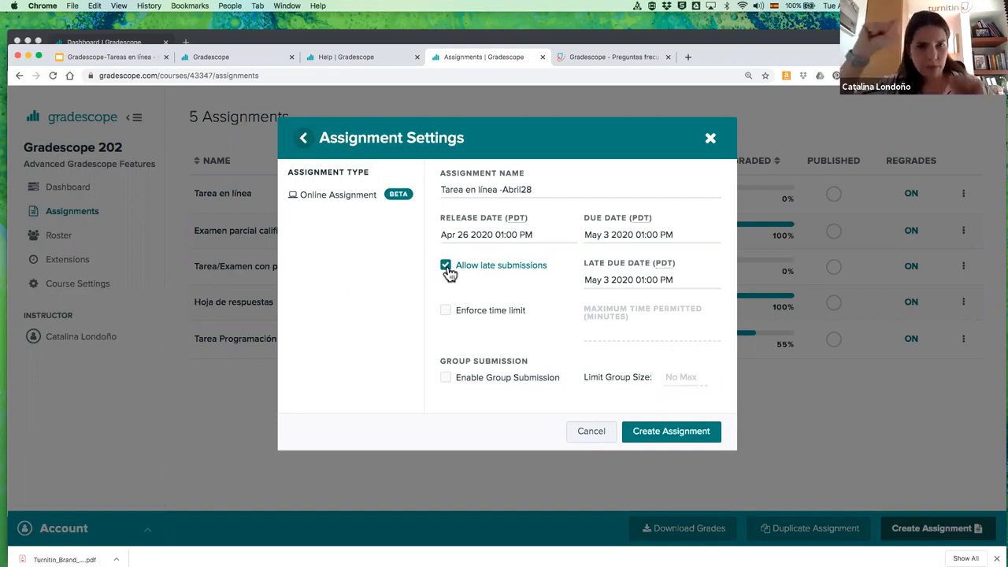
left_click(446, 268)
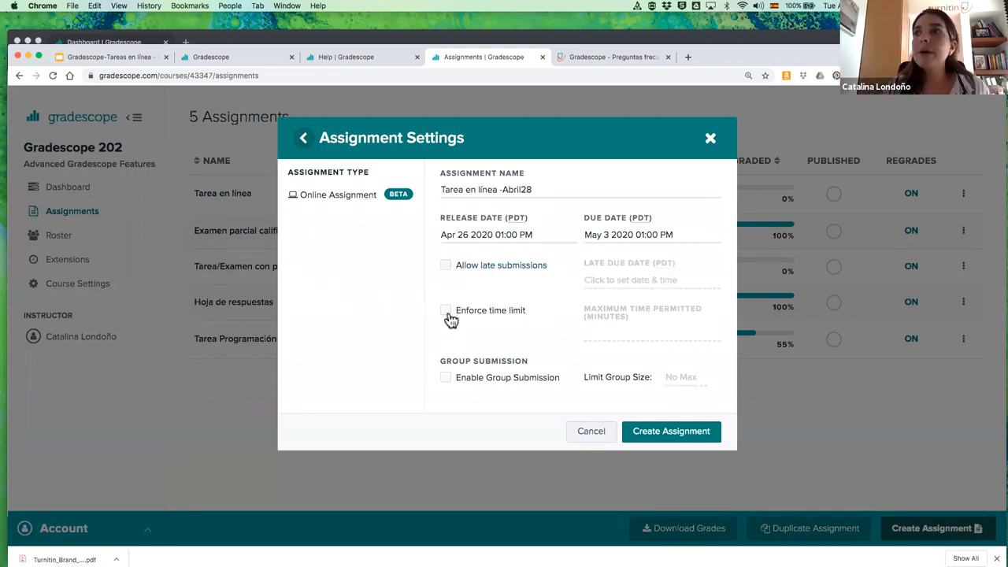
left_click(446, 312)
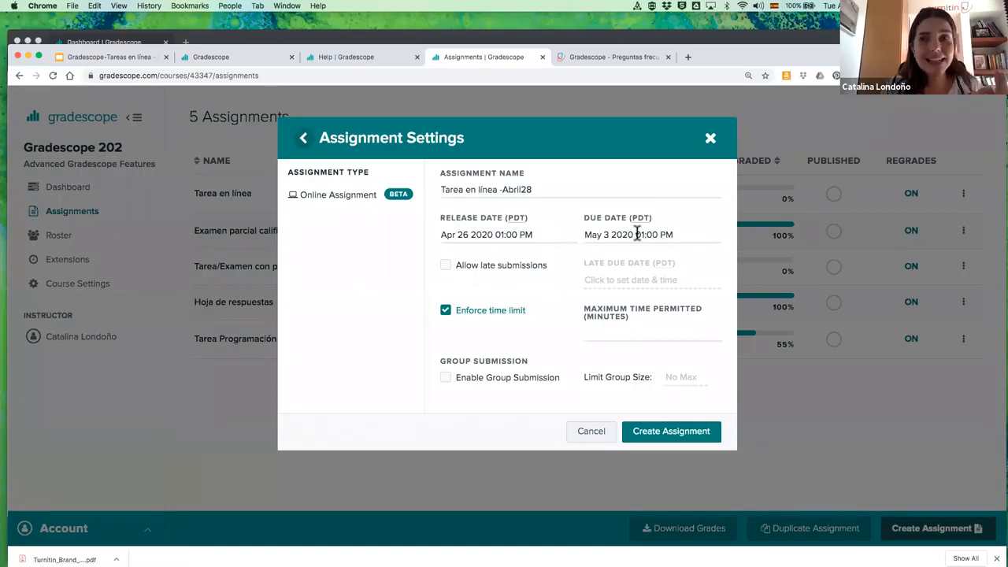
left_click(713, 334)
type("5")
key("BackSpace")
type("60")
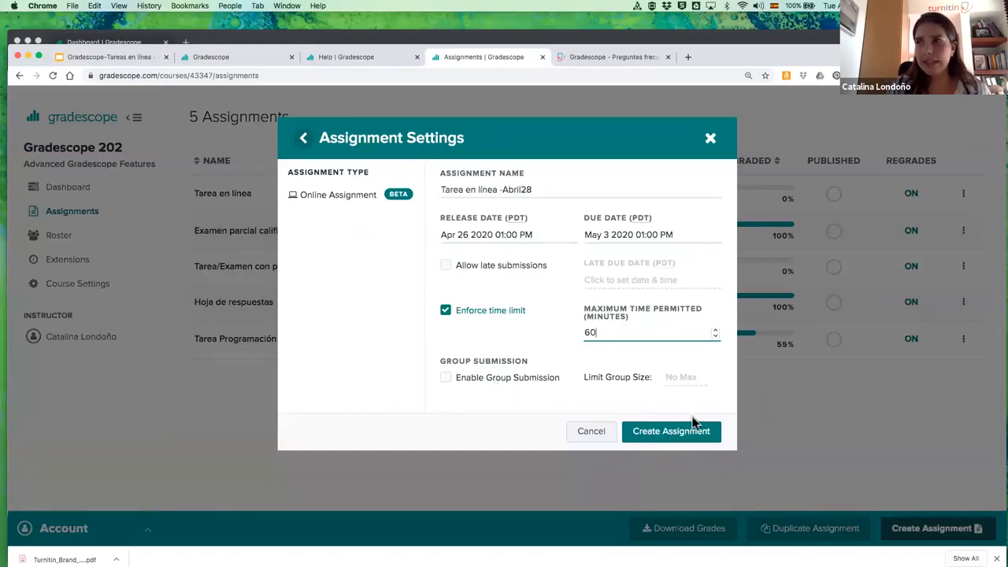
left_click(666, 431)
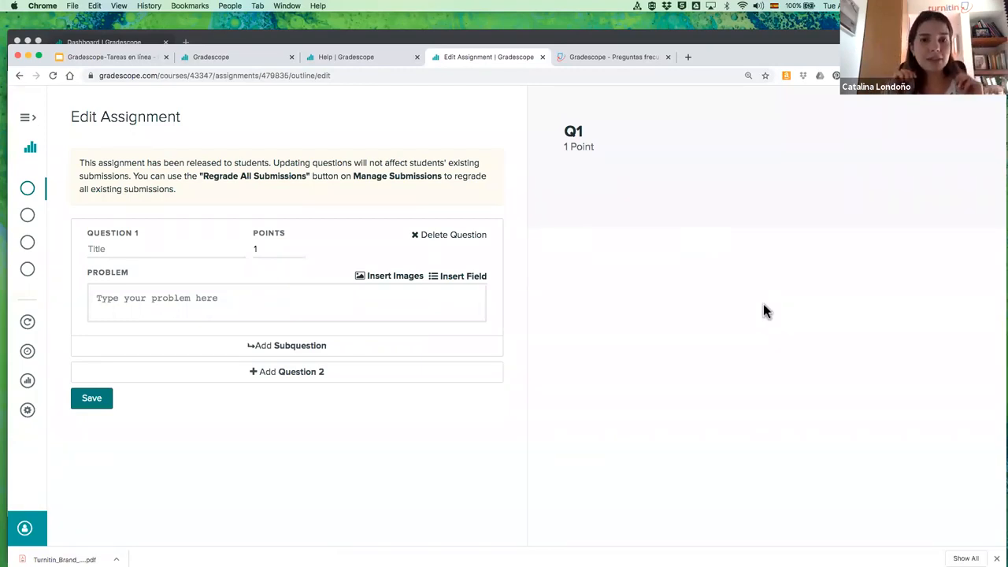
Step: Title Question 1 "Literatura" and make it worth 10 points
left_click(104, 249)
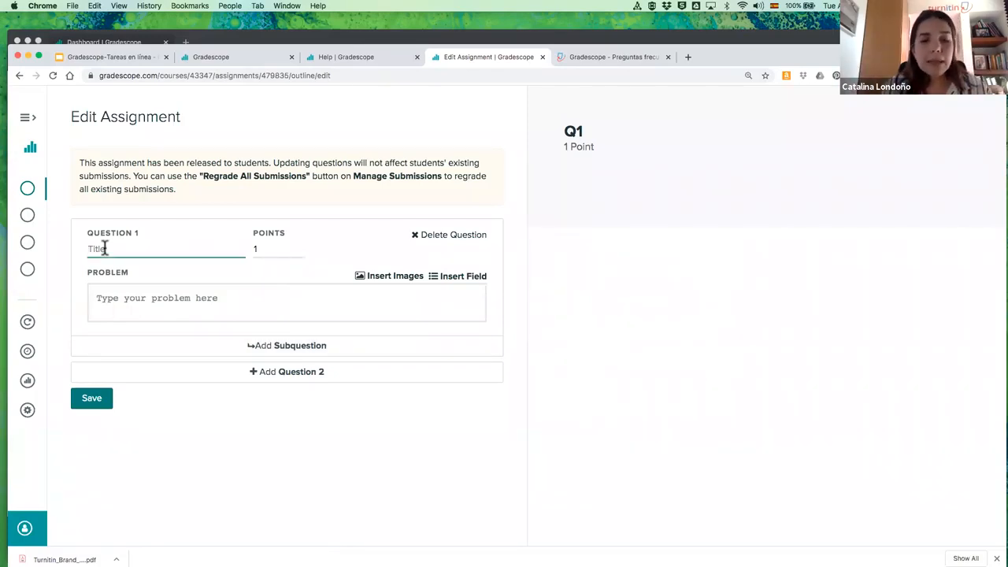
type("Literatura")
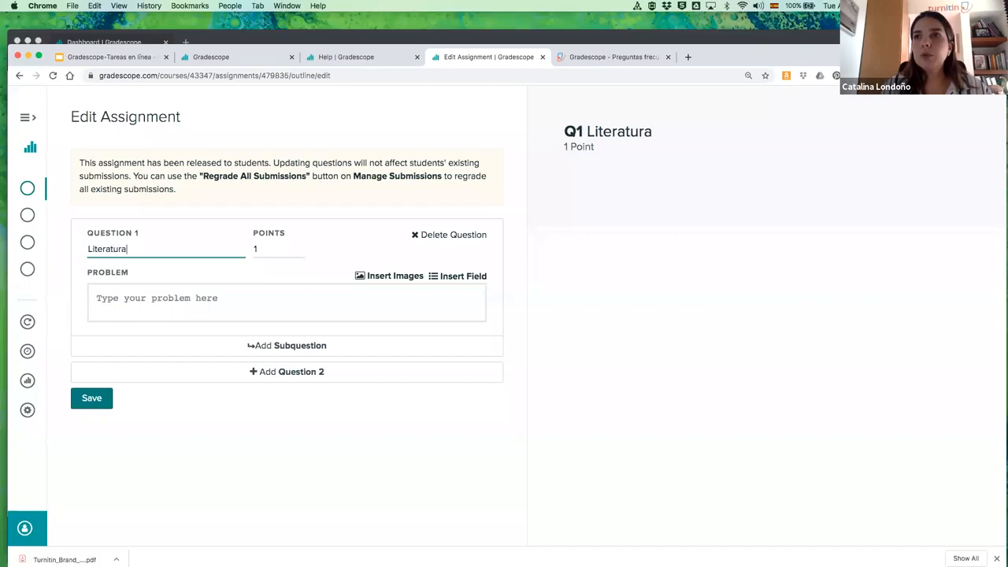
left_click(267, 251)
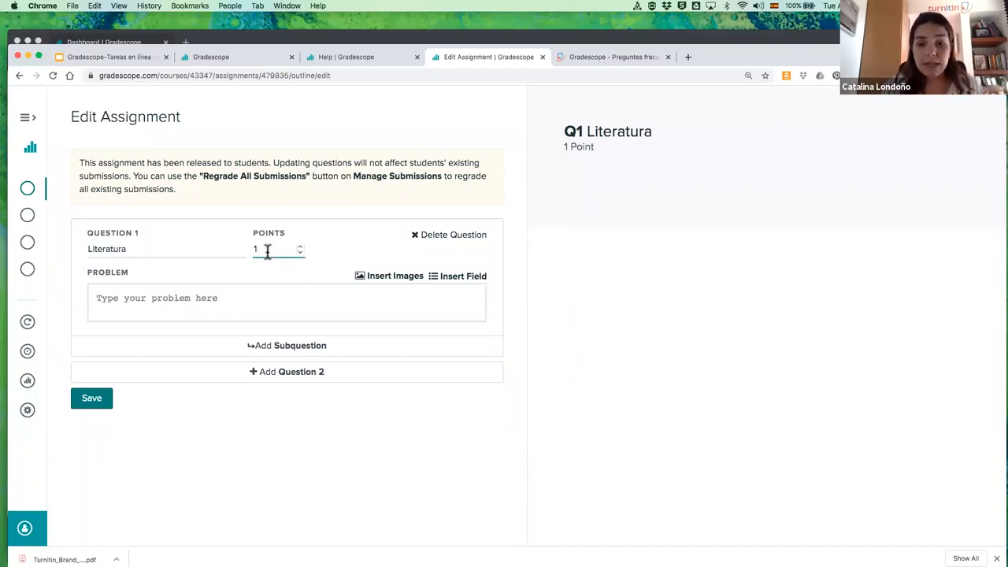
type("0")
Step: Write the Question 1 problem text as "¿Cuál de los siguientes autores latinoamericanos ha ganado un Premio Nobel?"
left_click(171, 300)
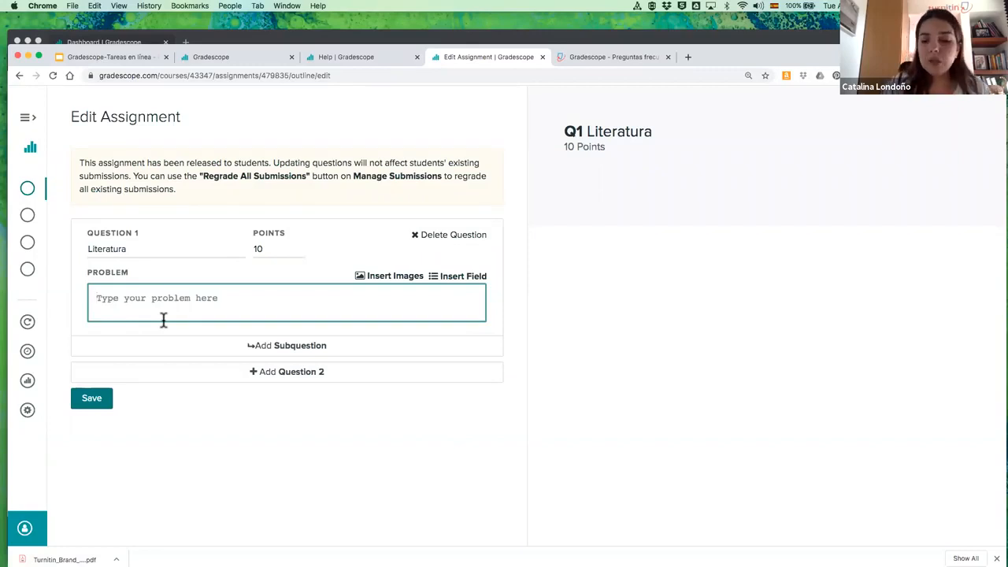
type("¿")
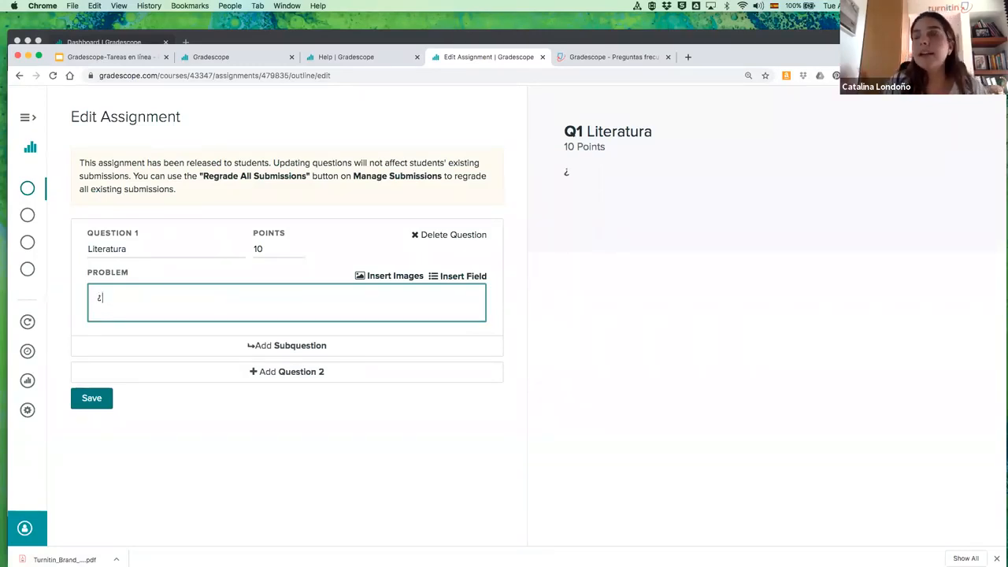
type("Cuá")
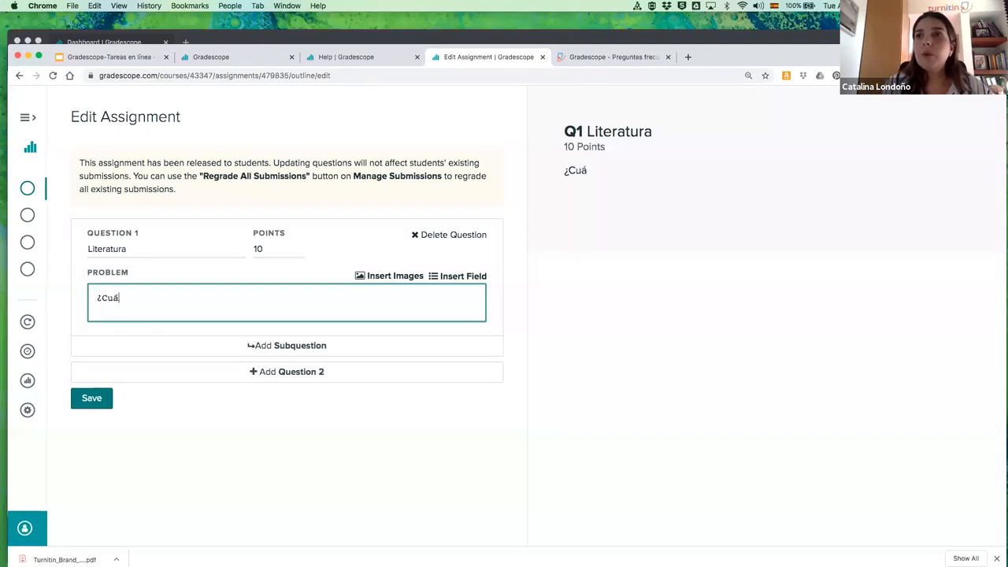
type("l de los siguie")
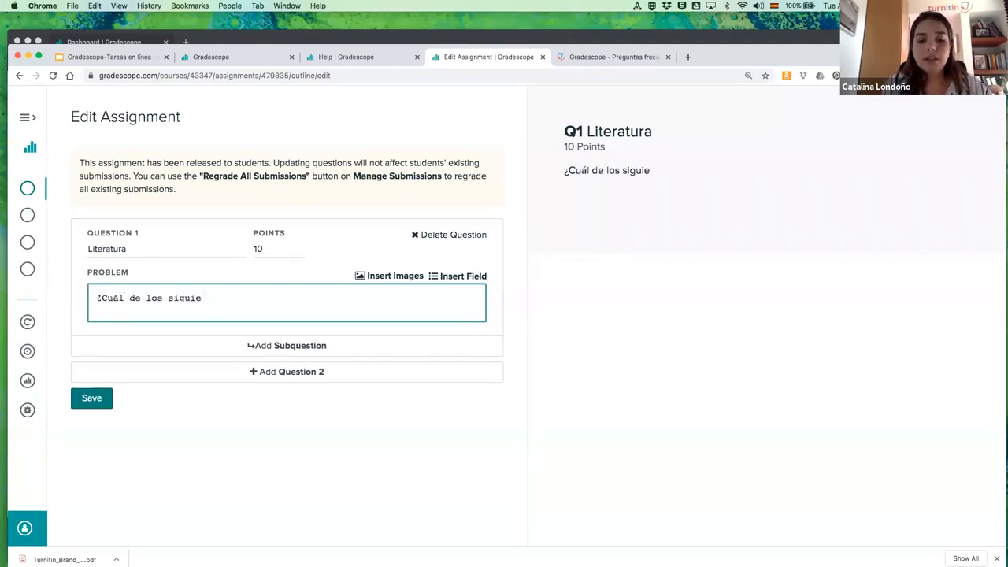
type("ntes autores ")
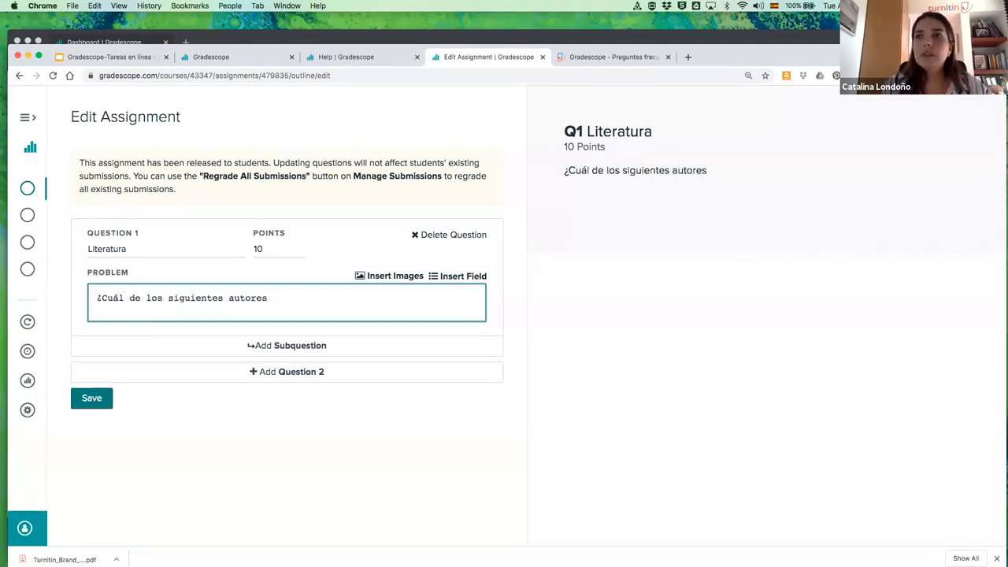
type("latinoamer")
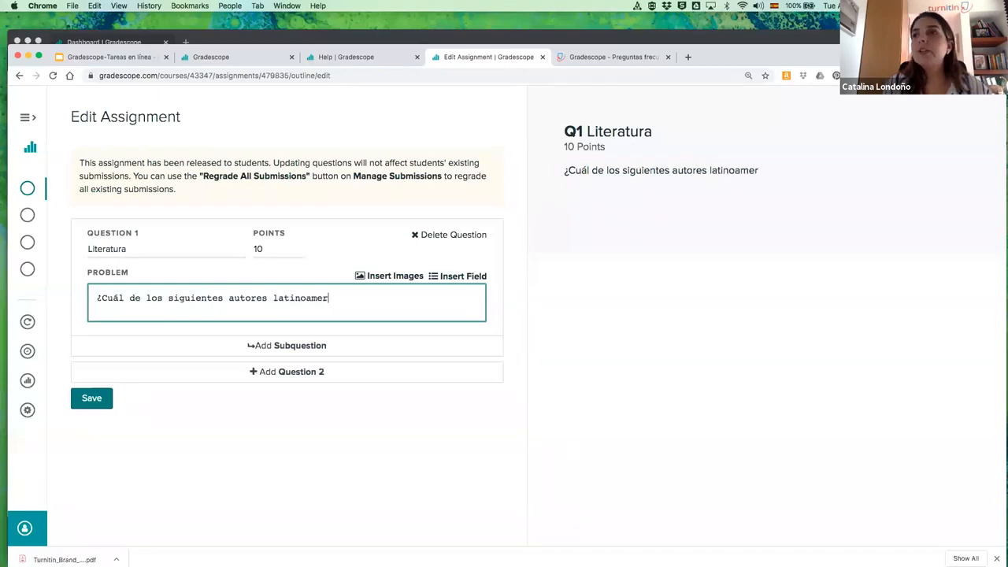
type("icanos ha gana")
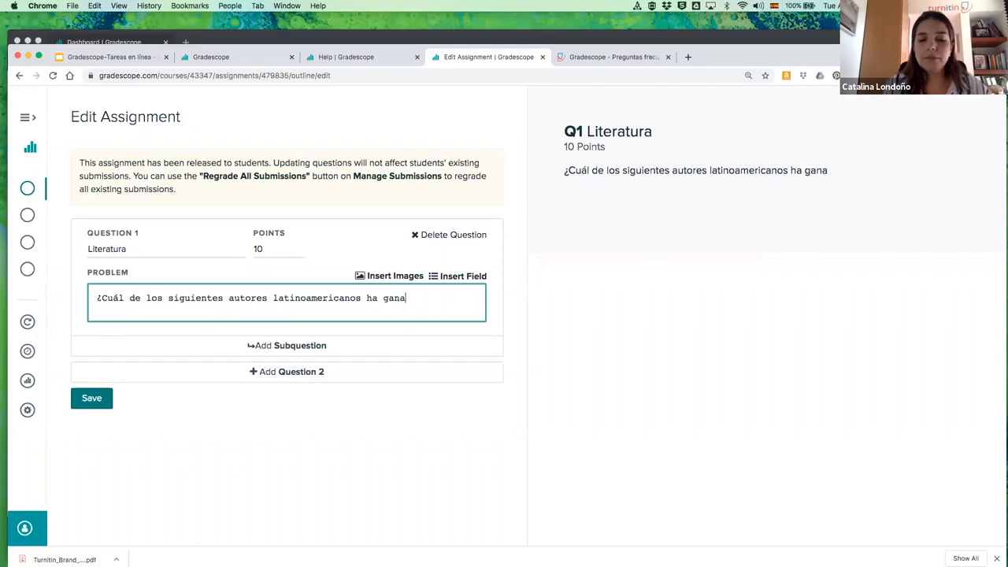
type("do un Premio Nobel?")
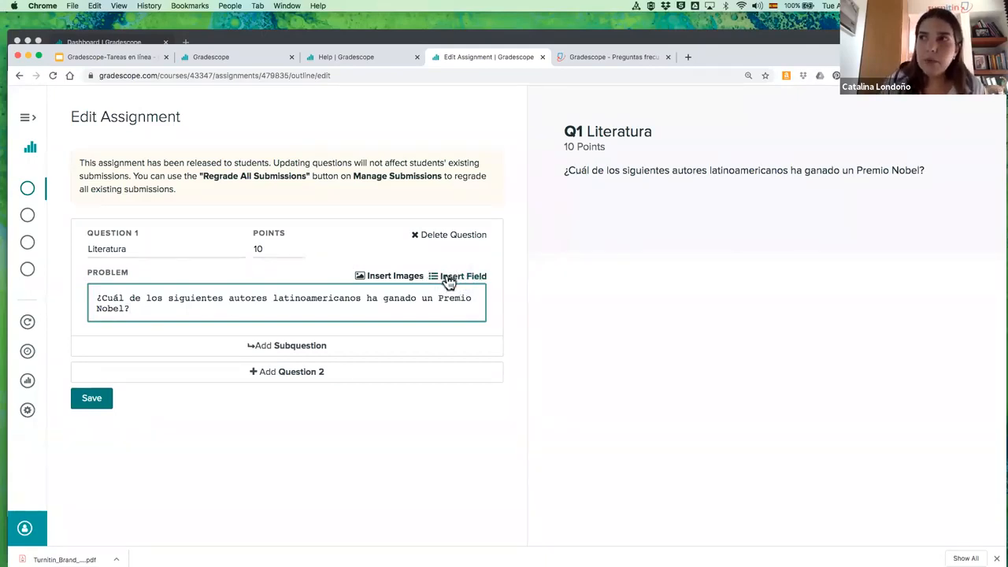
Step: Insert a Multiple Choice answer field below the Question 1 problem text
left_click(447, 277)
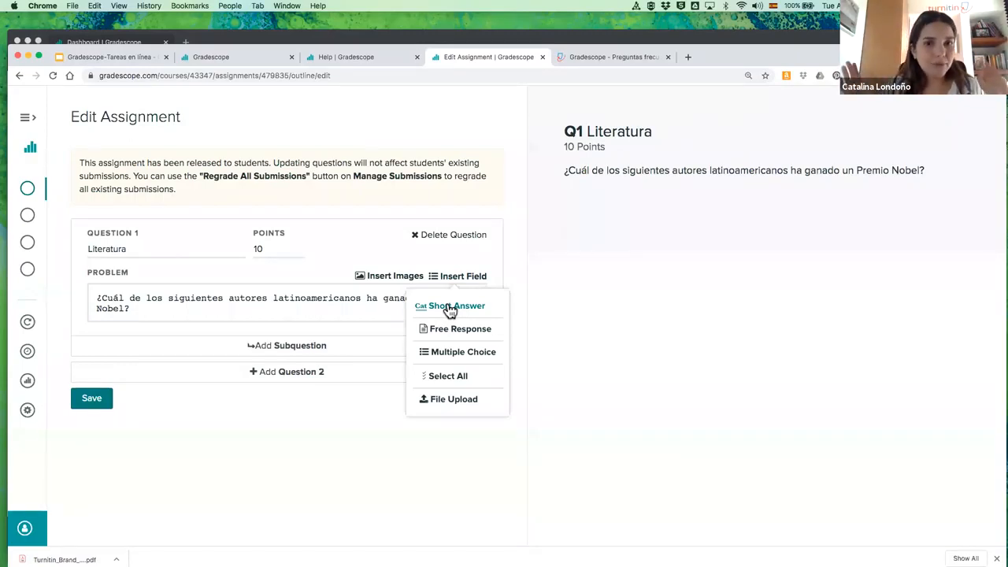
left_click(451, 361)
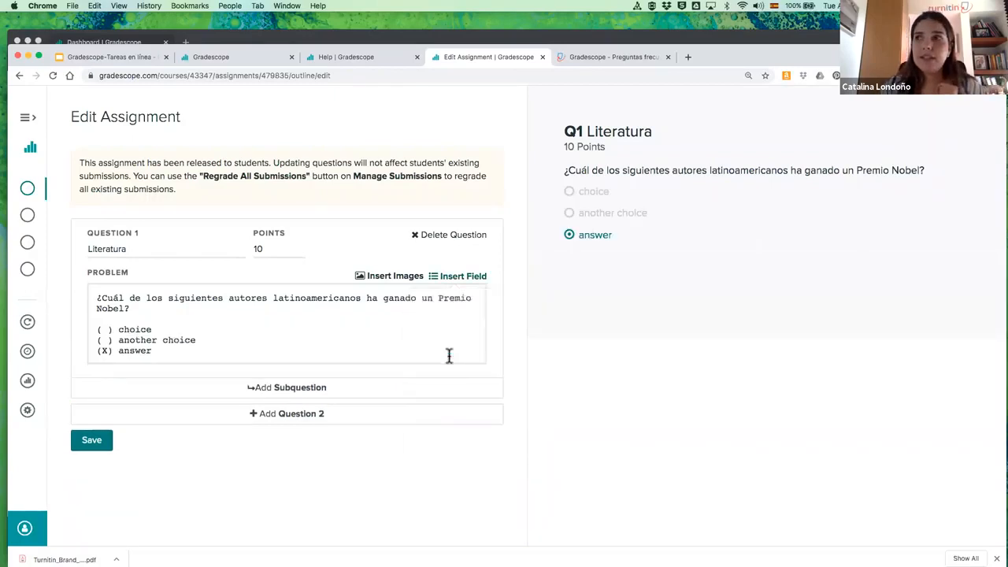
left_click(445, 280)
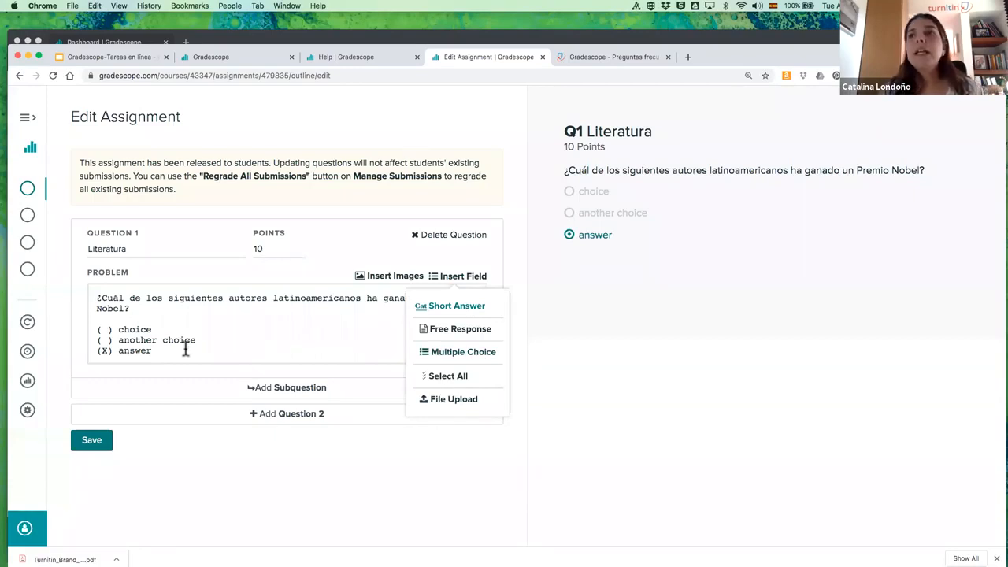
left_click(292, 300)
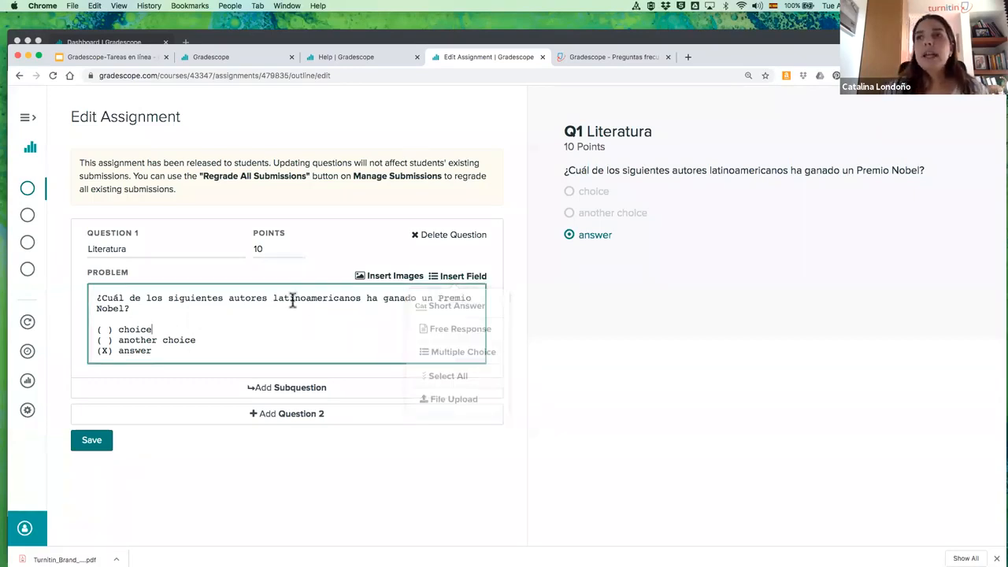
Step: Replace the first two placeholder choices with "Gabriela Mistral" and "Pablo Neruda"
double_click(133, 329)
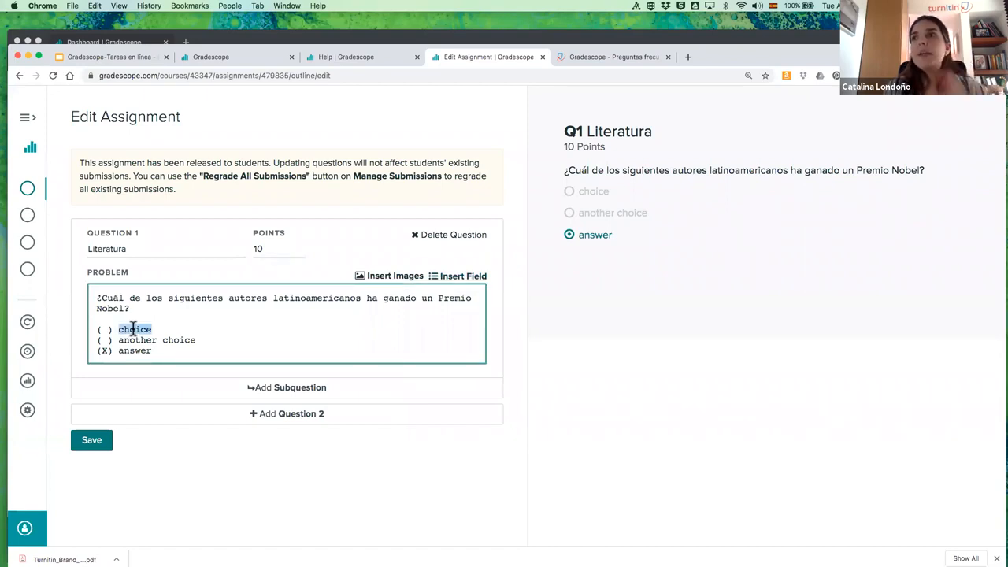
type("Gabriela Mistral")
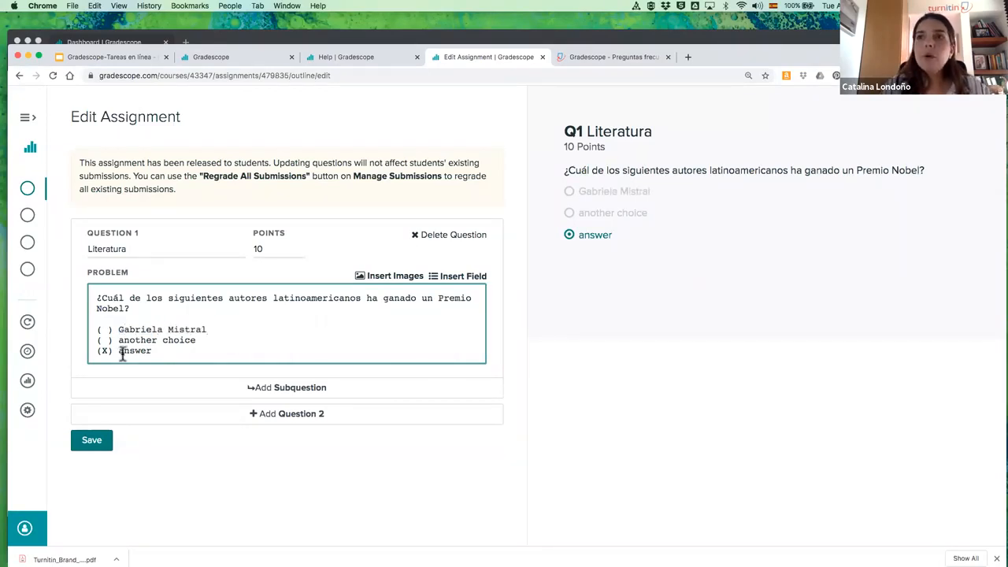
double_click(124, 352)
left_click_drag(123, 340, 197, 340)
type("Pablo Neruda")
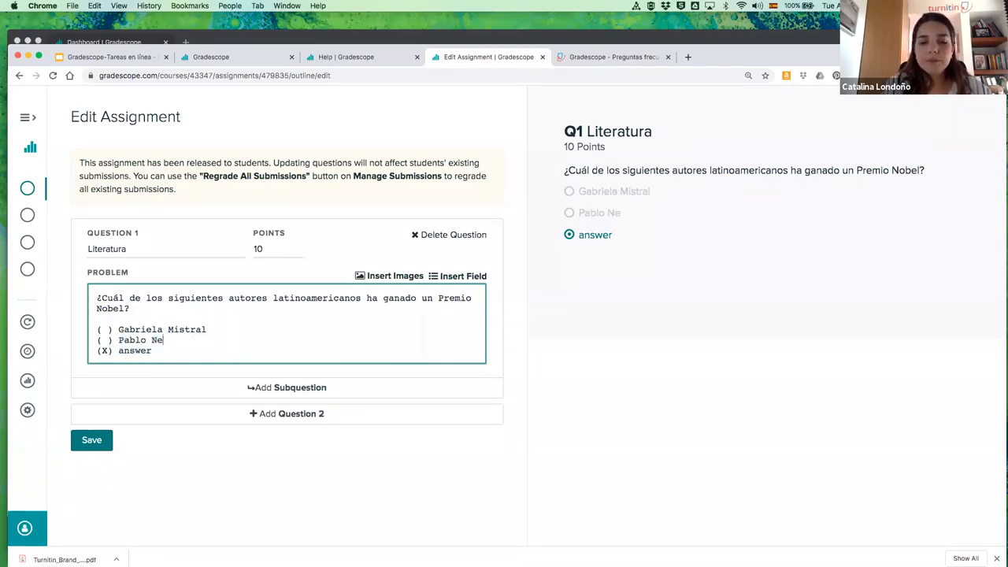
Step: Replace the placeholder text of the choice marked correct with "Gabriel García Márquez"
double_click(126, 351)
type("Gabrie")
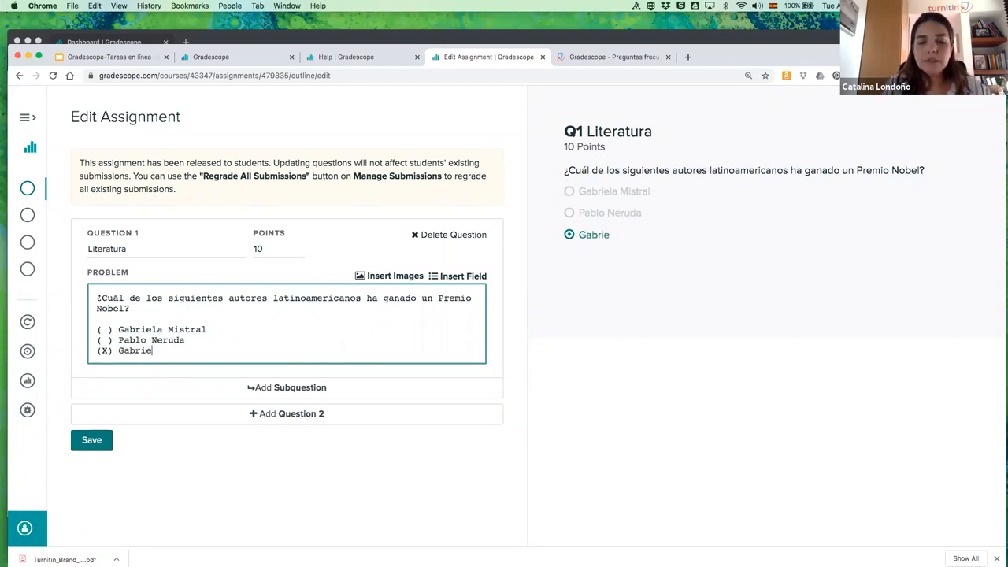
type("l García Ma")
key("BackSpace")
type("pa")
key("BackSpace")
key("BackSpace")
type("´")
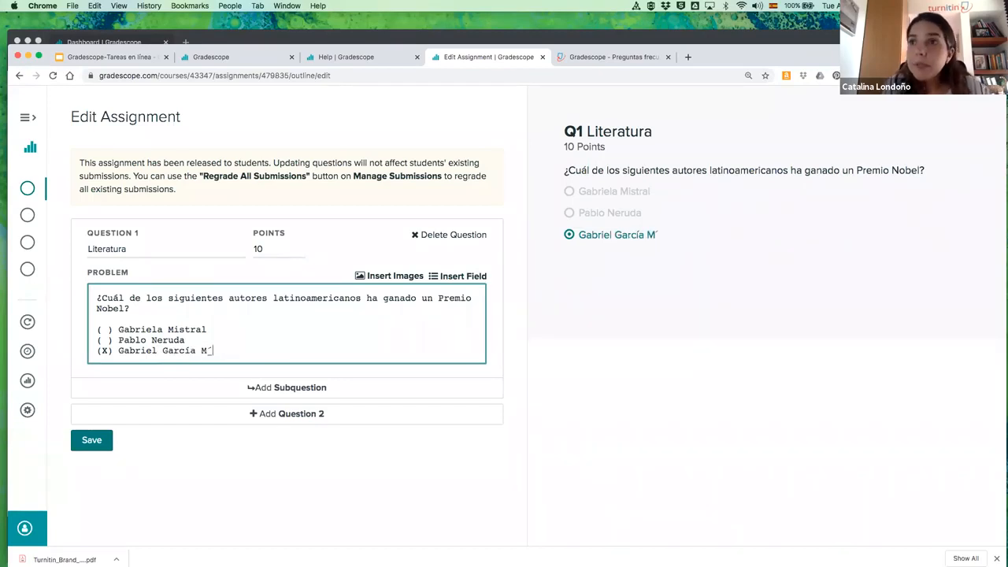
type("rquez")
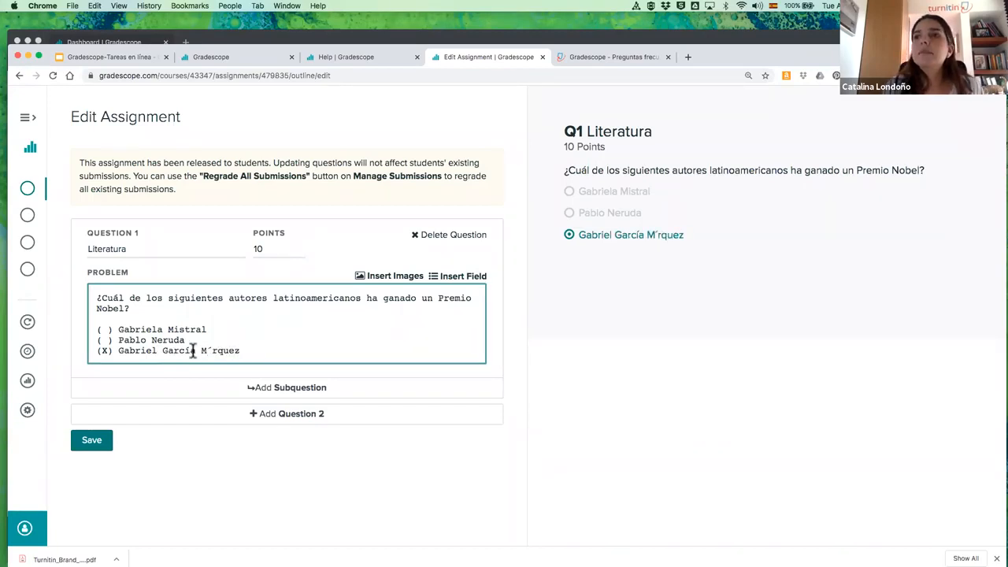
left_click(209, 350)
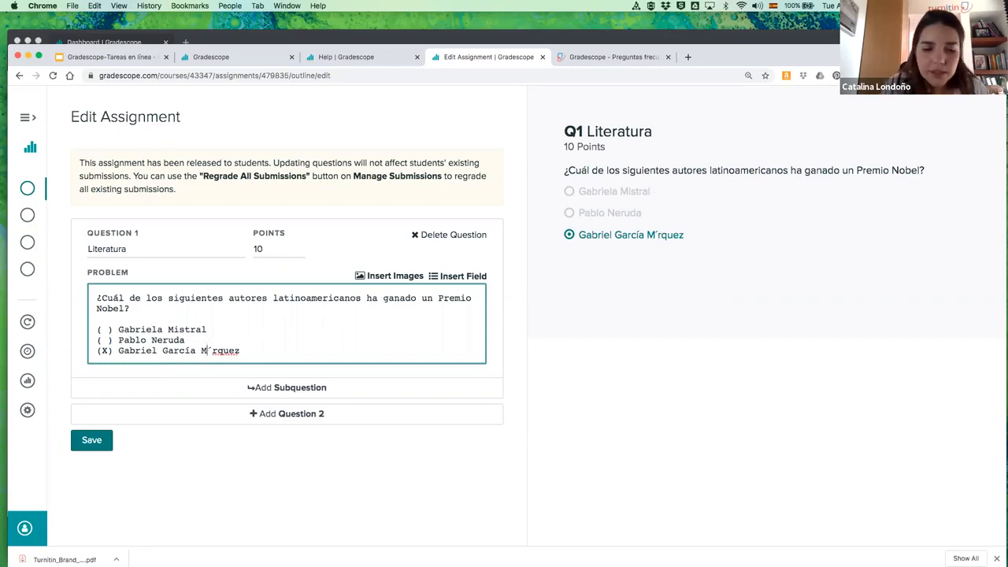
key("Delete")
type("á")
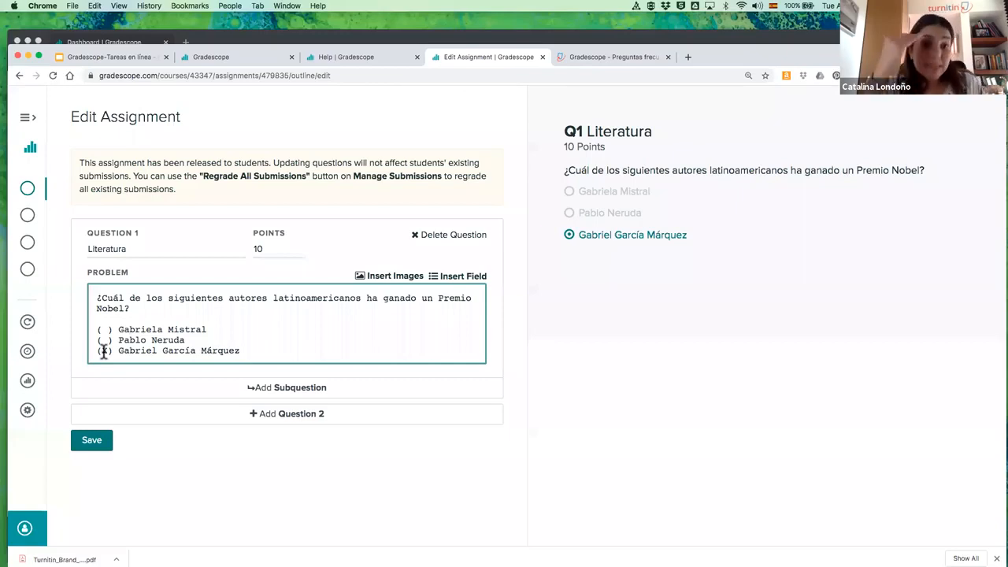
left_click(467, 279)
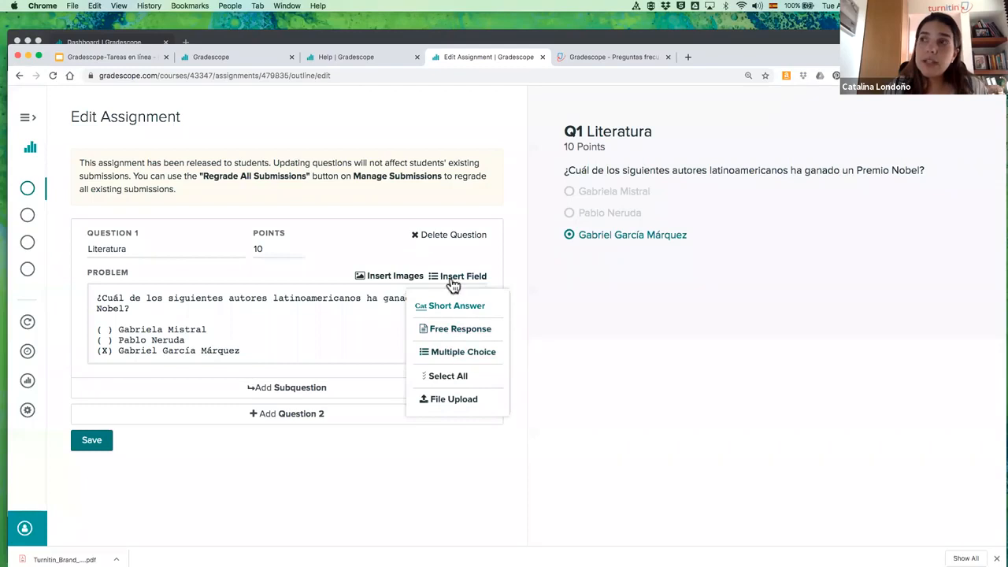
left_click(103, 351)
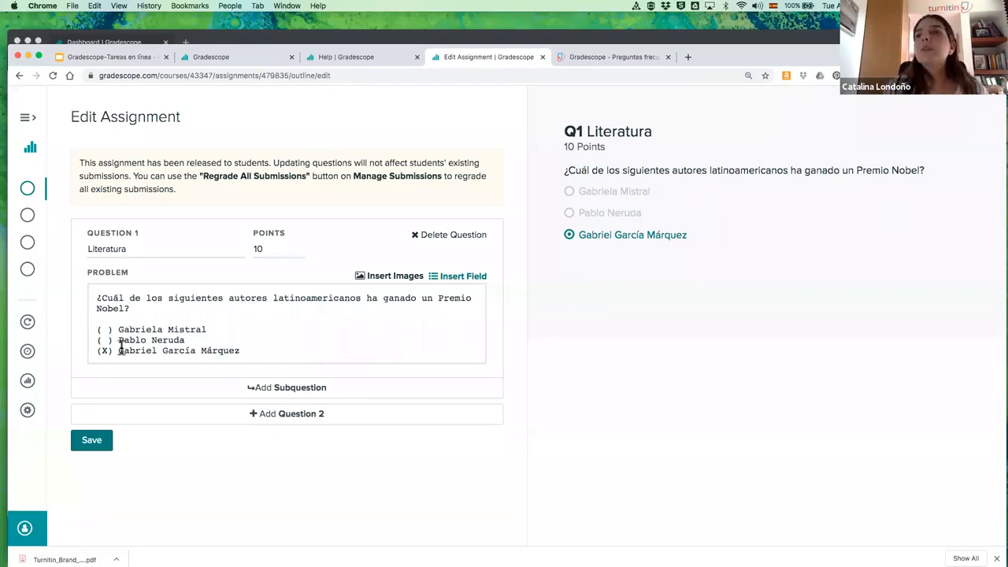
Step: Leave the question editor without saving and open the existing Física assignment's questions in the Gradescope 202 course
left_click(29, 151)
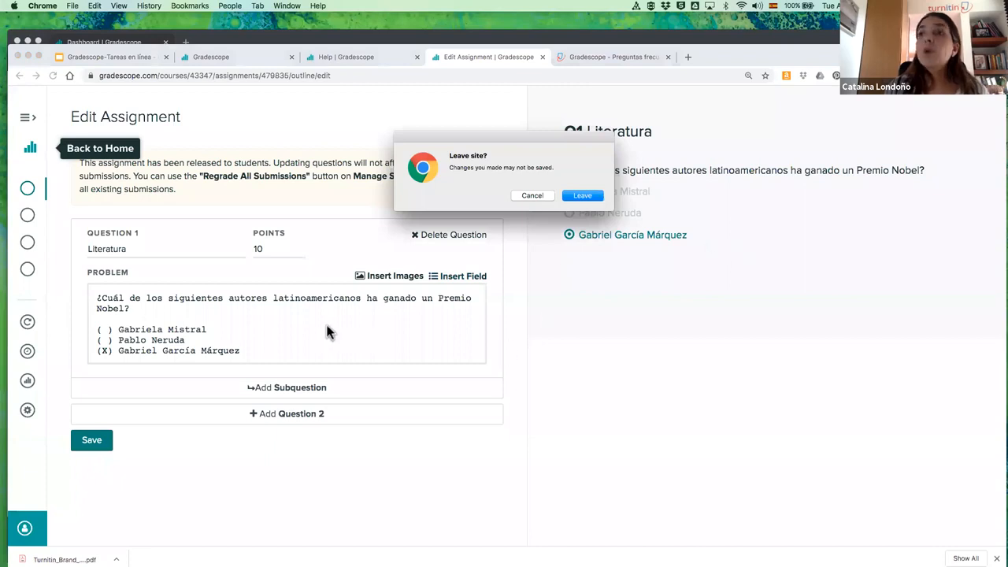
key("Return")
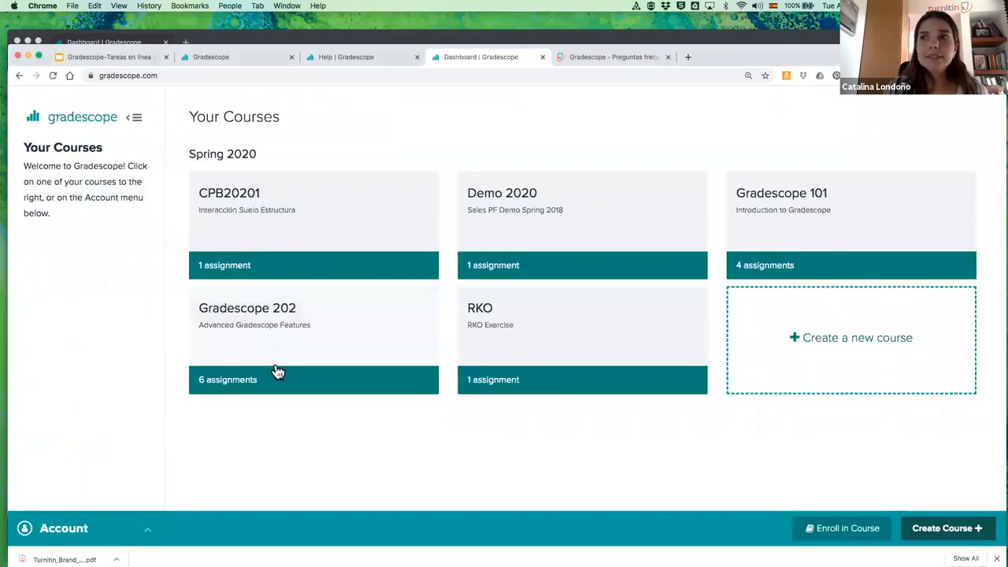
left_click(227, 337)
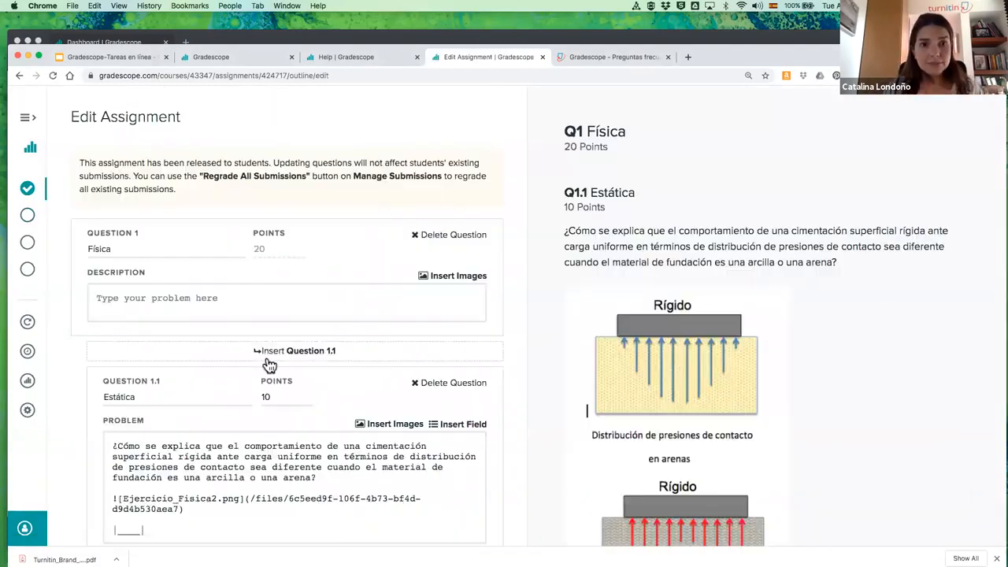
Step: Examine the Estática subquestion of the Física question, comparing its problem text and inserted image with the student preview
scroll(332, 275, "down", 2)
scroll(335, 267, "down", 2)
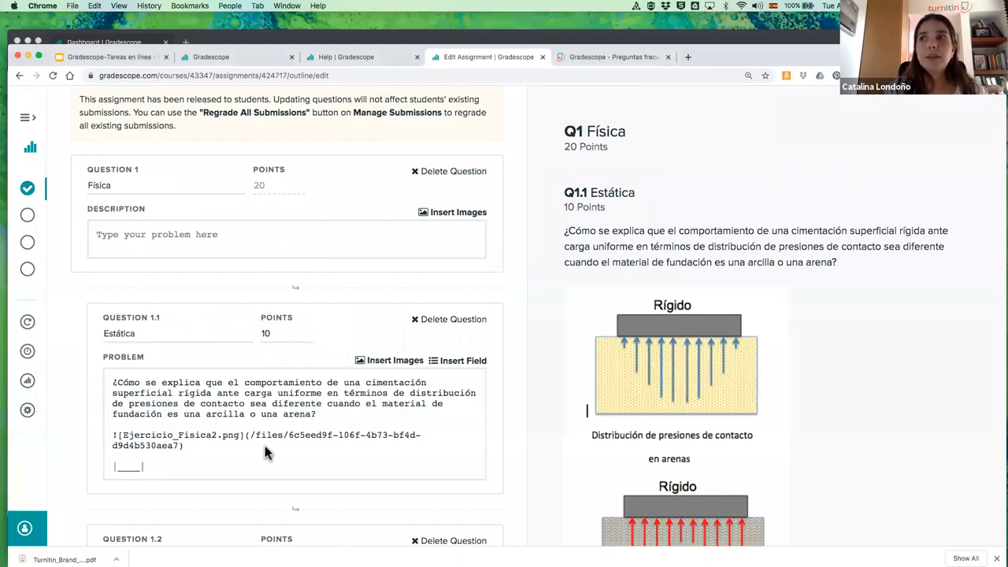
scroll(264, 446, "down", 1)
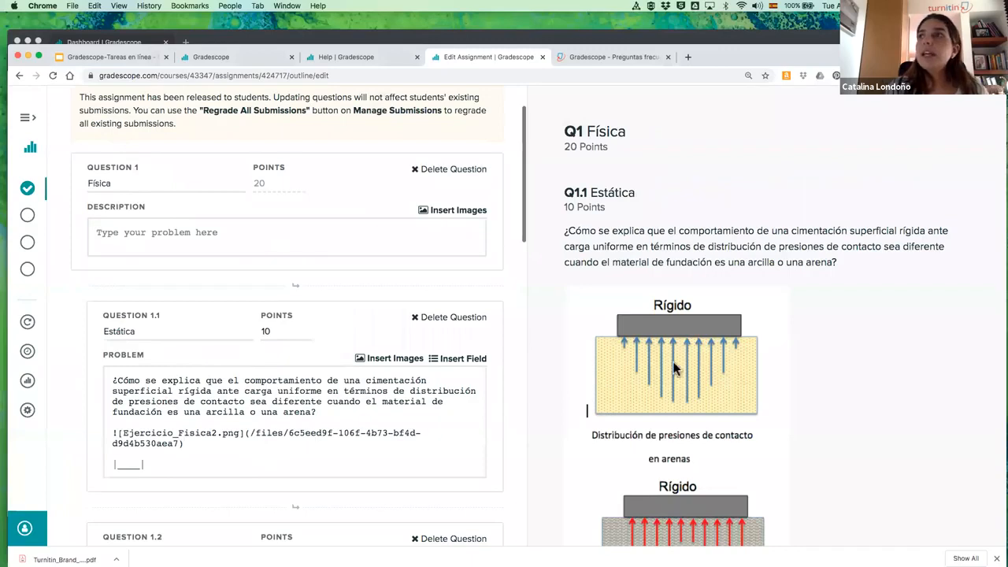
scroll(617, 203, "down", 2)
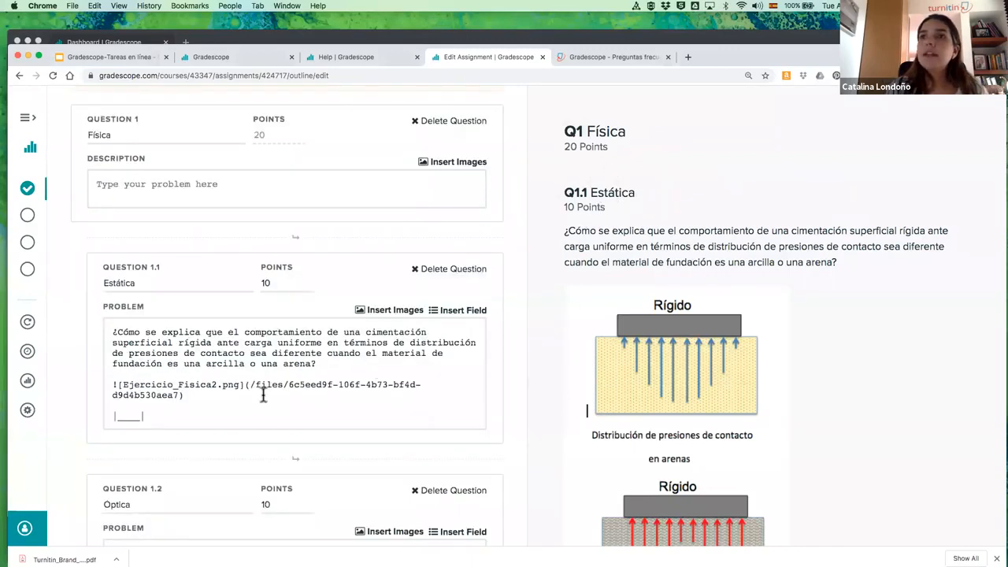
scroll(134, 375, "down", 1)
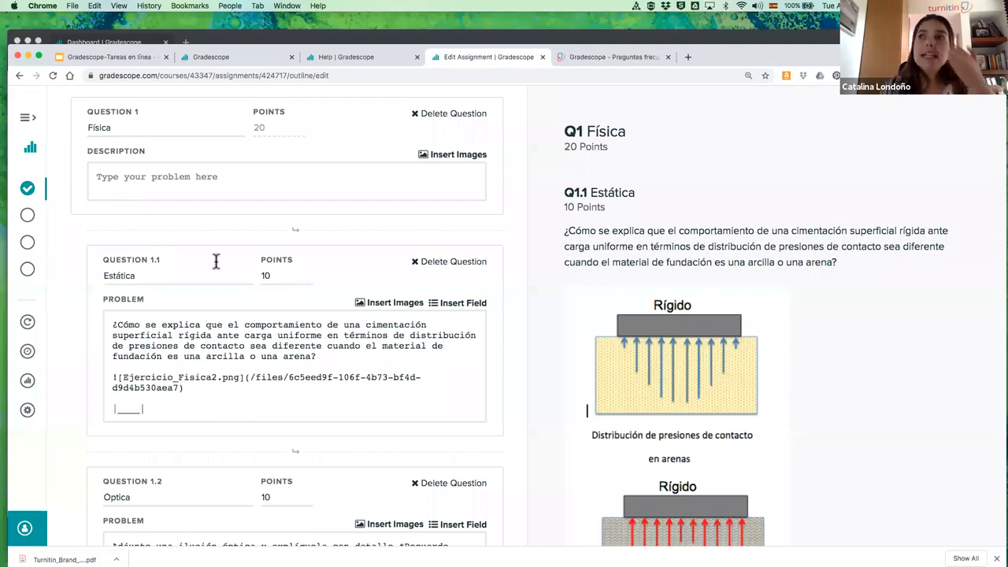
scroll(181, 268, "down", 3)
scroll(144, 277, "up", 5)
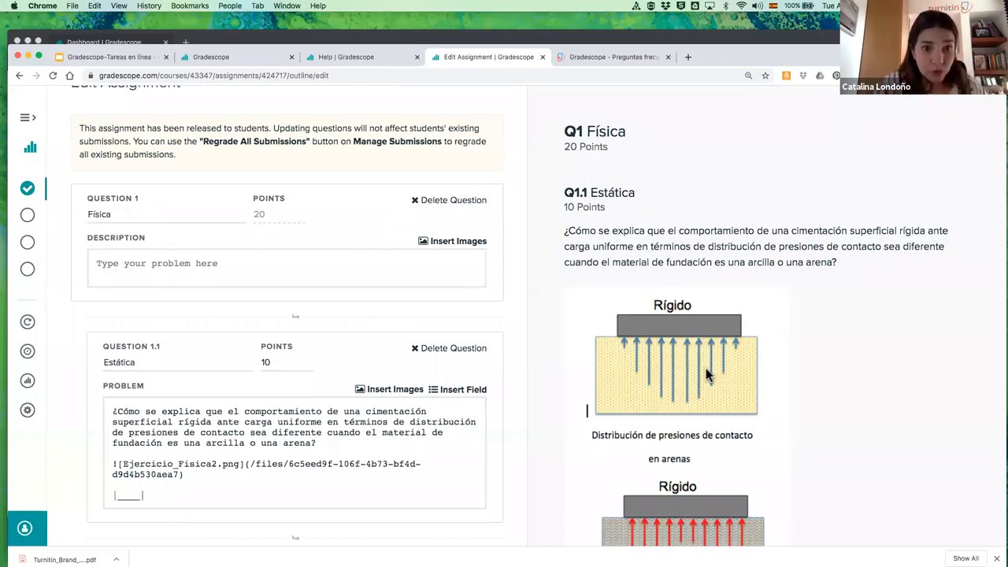
scroll(706, 368, "down", 4)
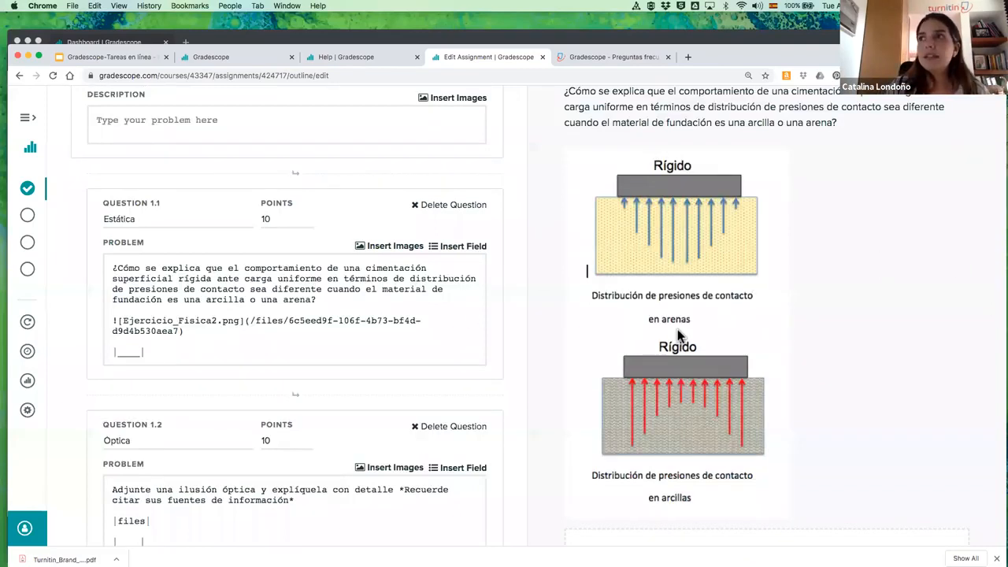
scroll(677, 329, "up", 1)
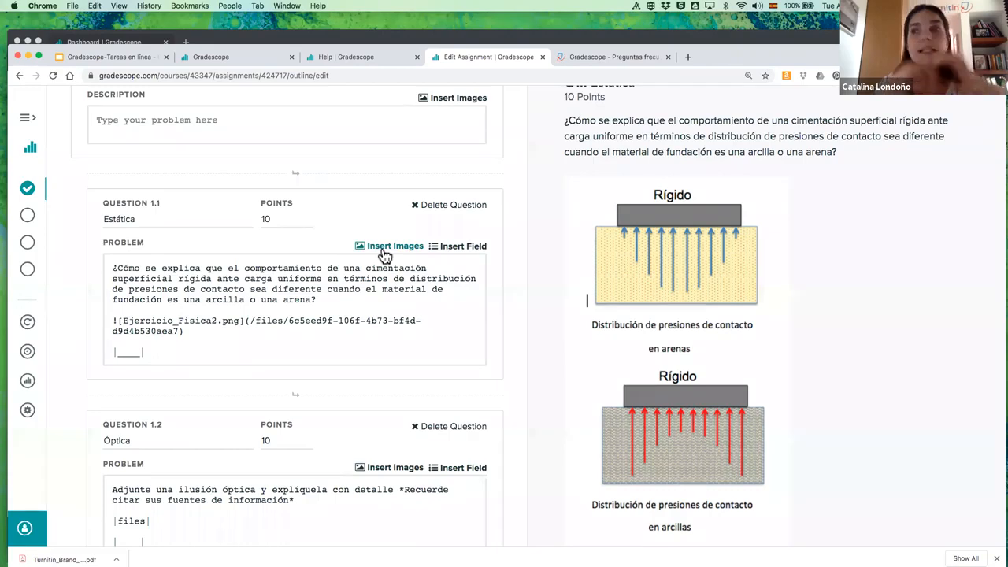
scroll(741, 431, "up", 3)
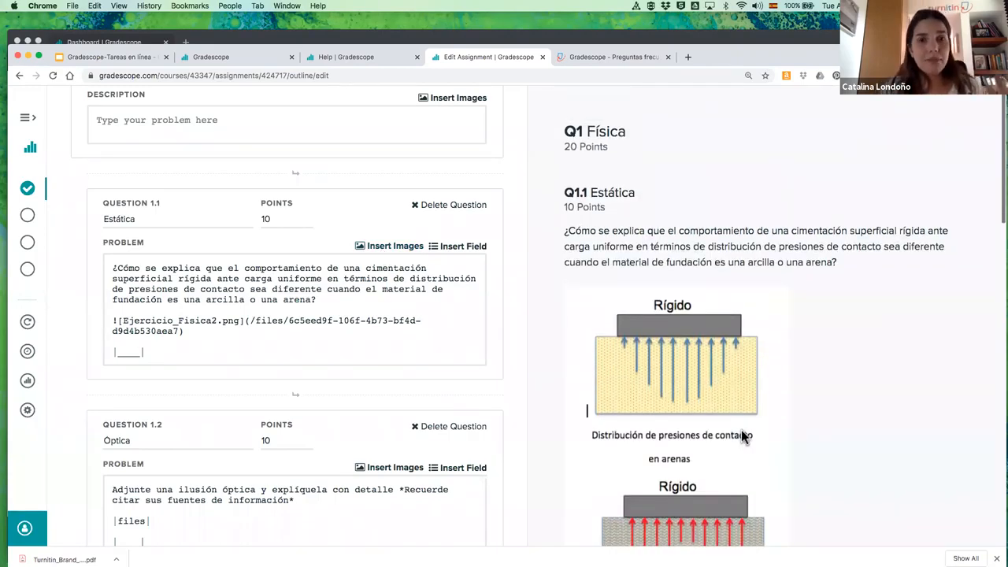
scroll(741, 430, "down", 2)
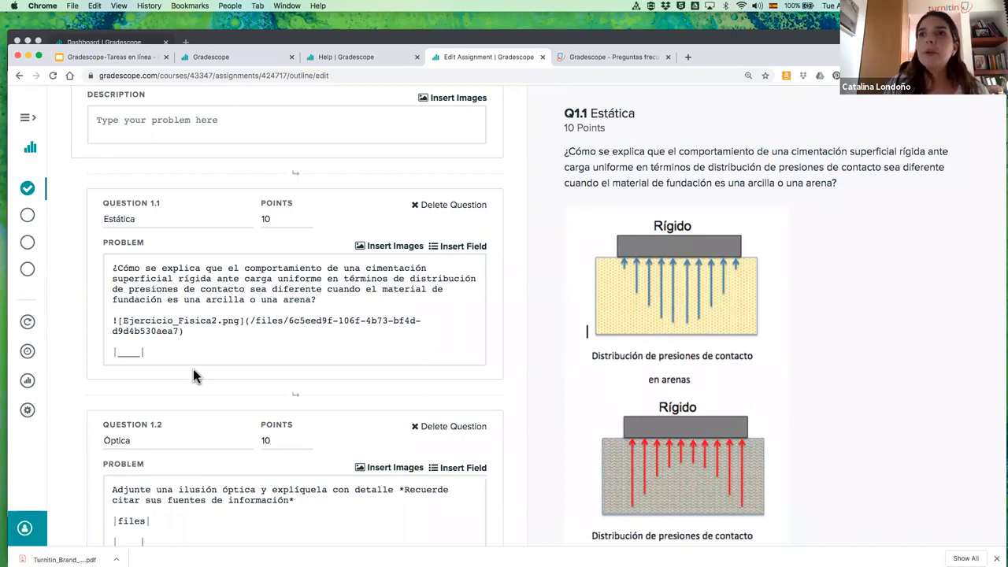
scroll(462, 176, "down", 2)
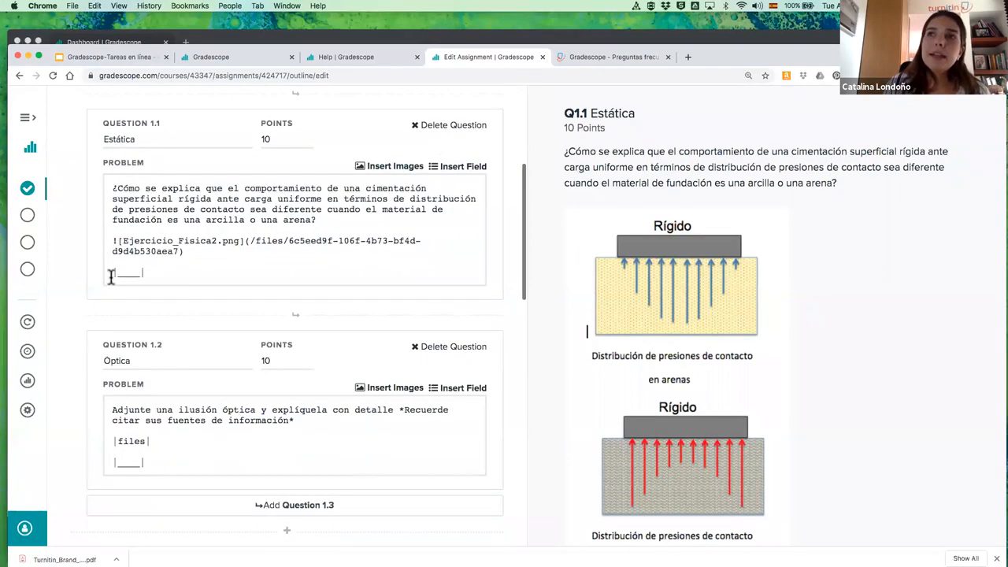
Step: Look at the answer field types offered for the Estática subquestion and review its response box in the student preview
left_click(466, 171)
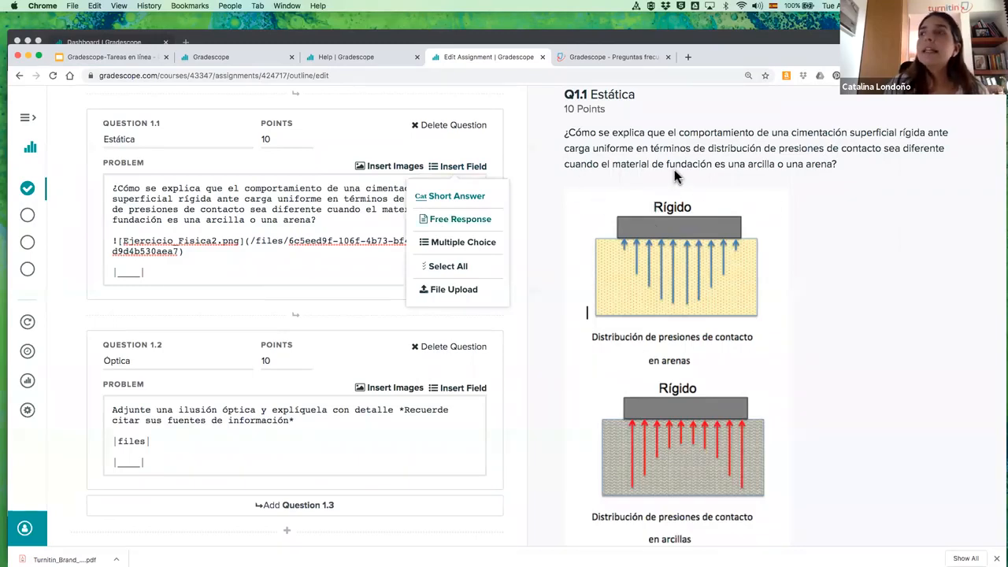
scroll(709, 299, "down", 3)
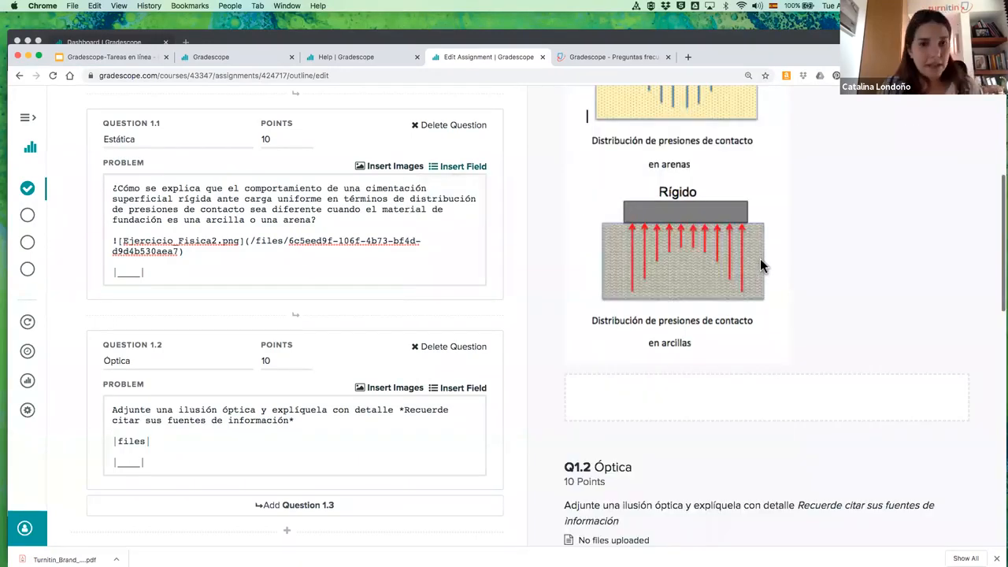
scroll(760, 266, "up", 2)
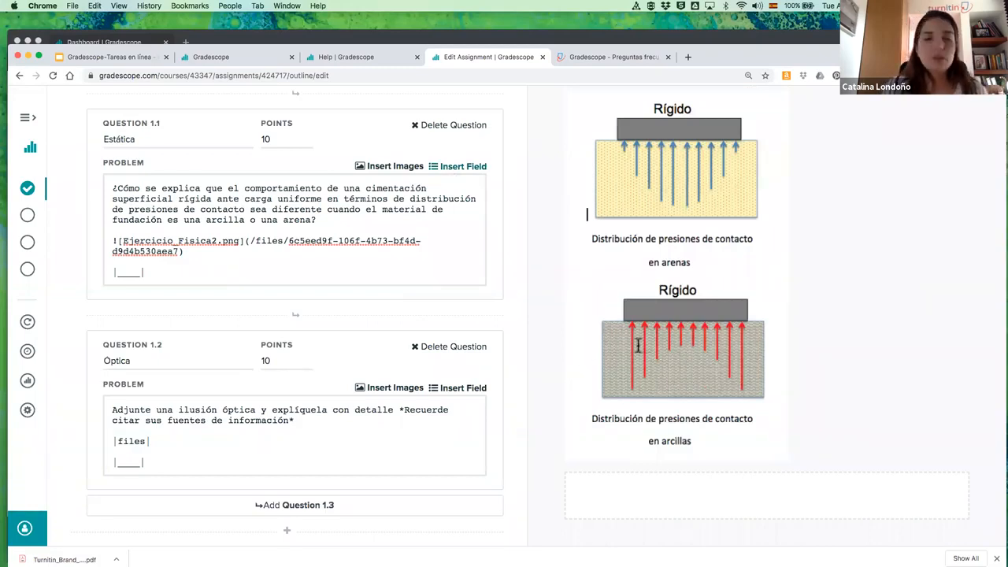
scroll(642, 338, "down", 2)
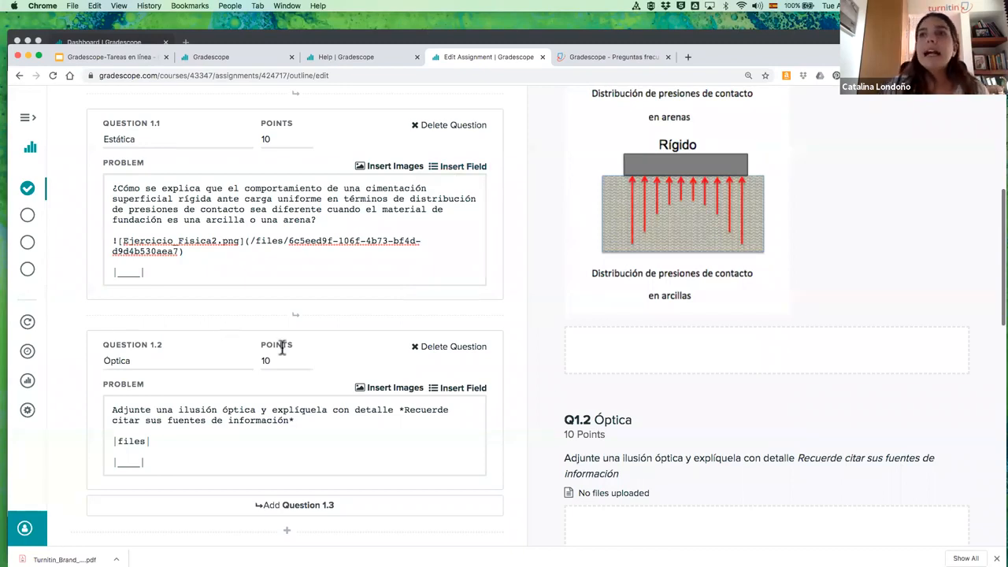
Step: Review the file upload and free response markup of the Óptica subquestion alongside its student preview
scroll(211, 370, "down", 2)
scroll(205, 304, "down", 2)
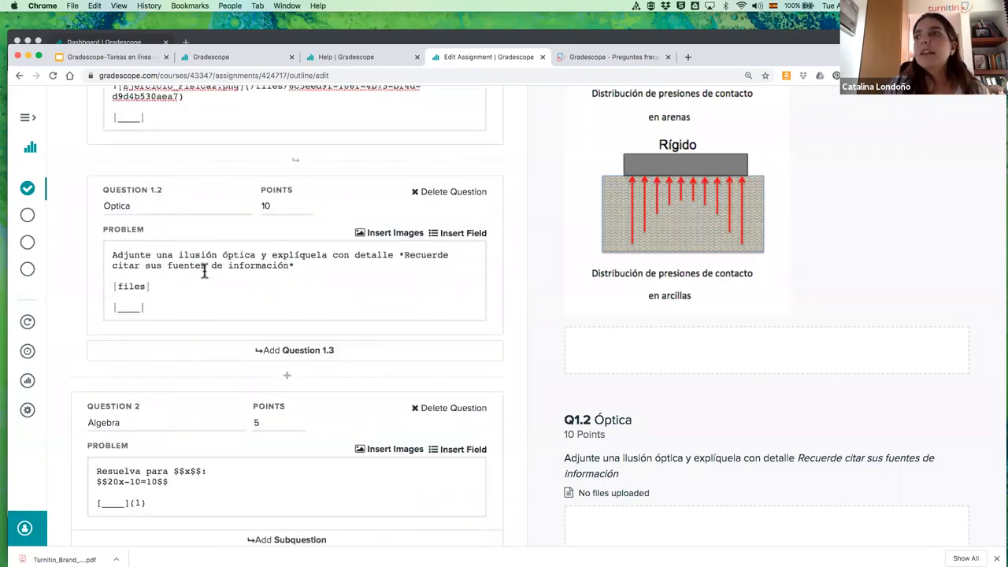
left_click(111, 287)
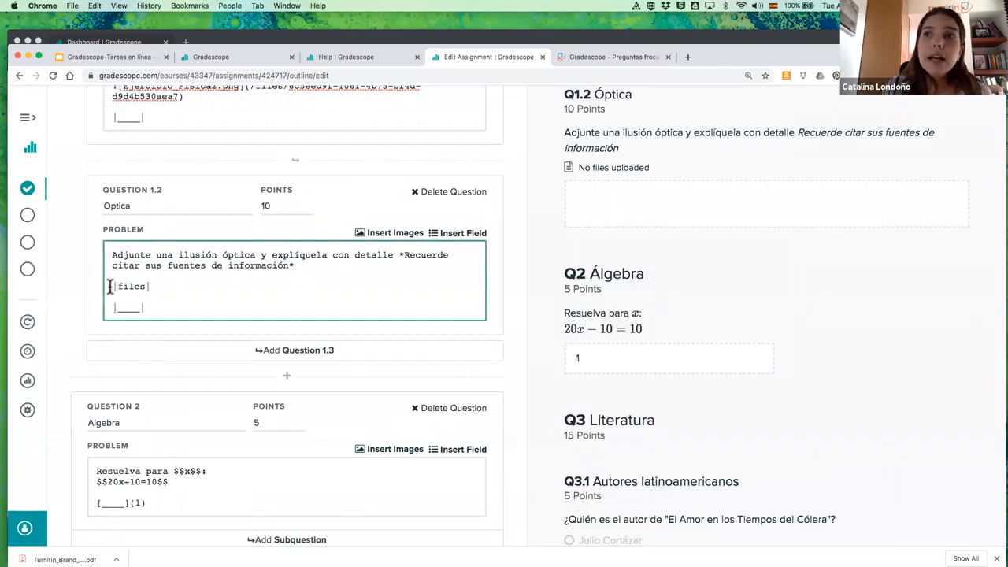
triple_click(167, 286)
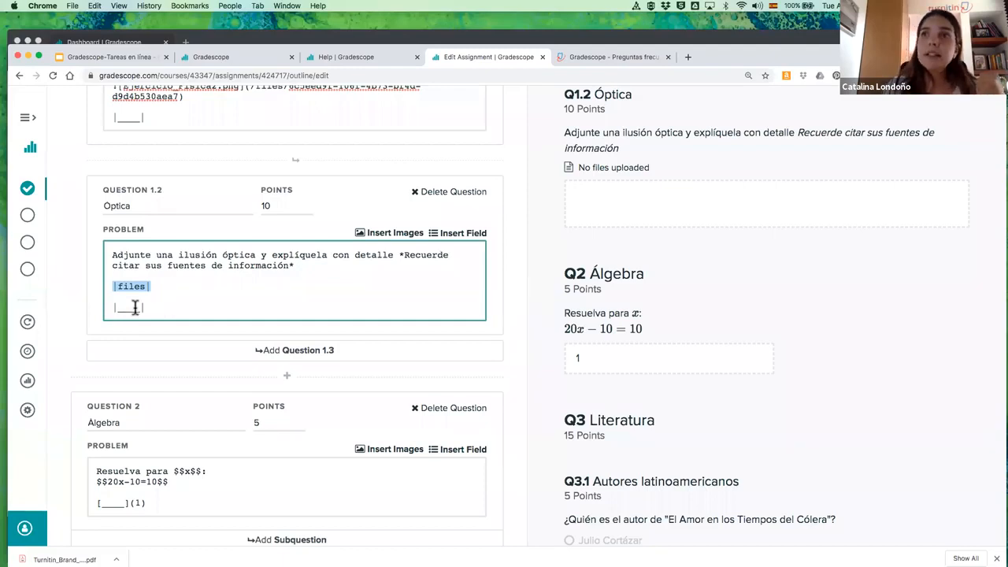
left_click(164, 312)
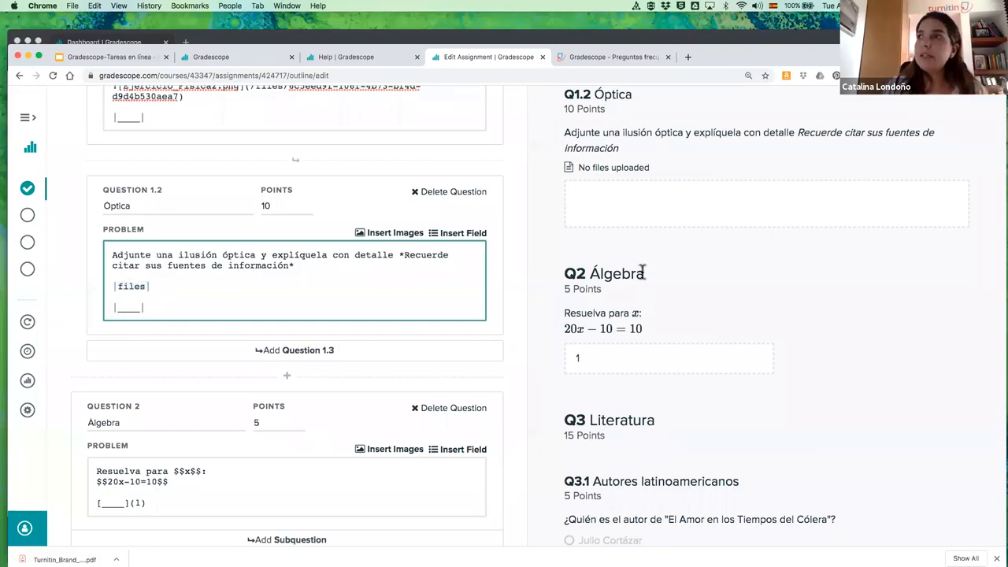
left_click(598, 197)
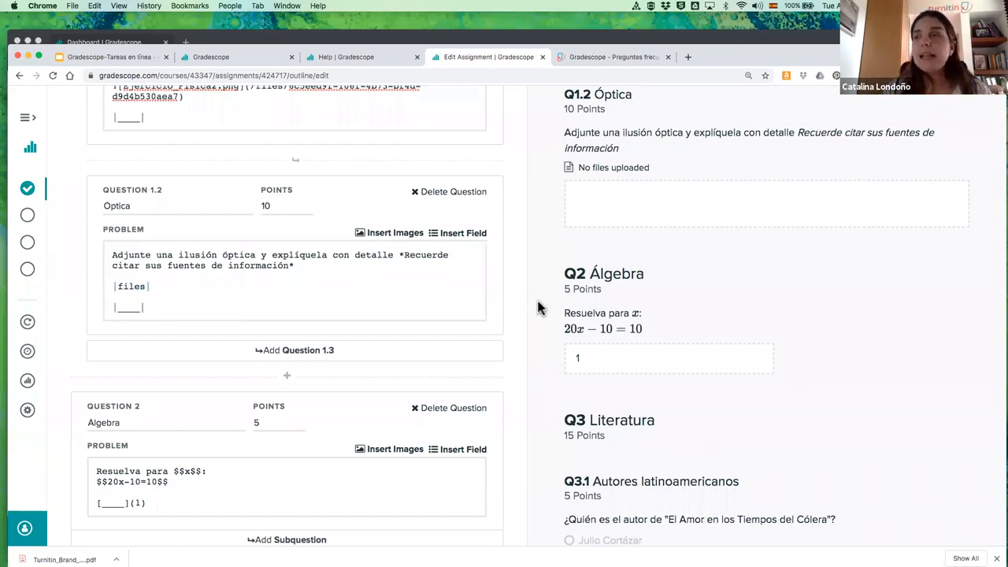
Step: Review the Álgebra question and look at the answer field types offered for it, including Short Answer
scroll(540, 308, "down", 1)
scroll(264, 205, "down", 1)
scroll(263, 187, "down", 3)
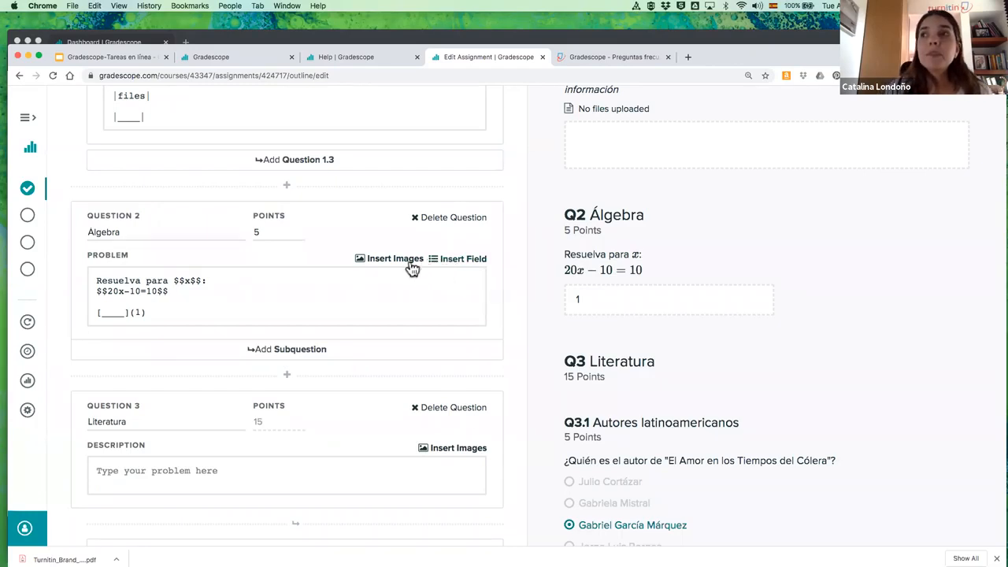
left_click(445, 265)
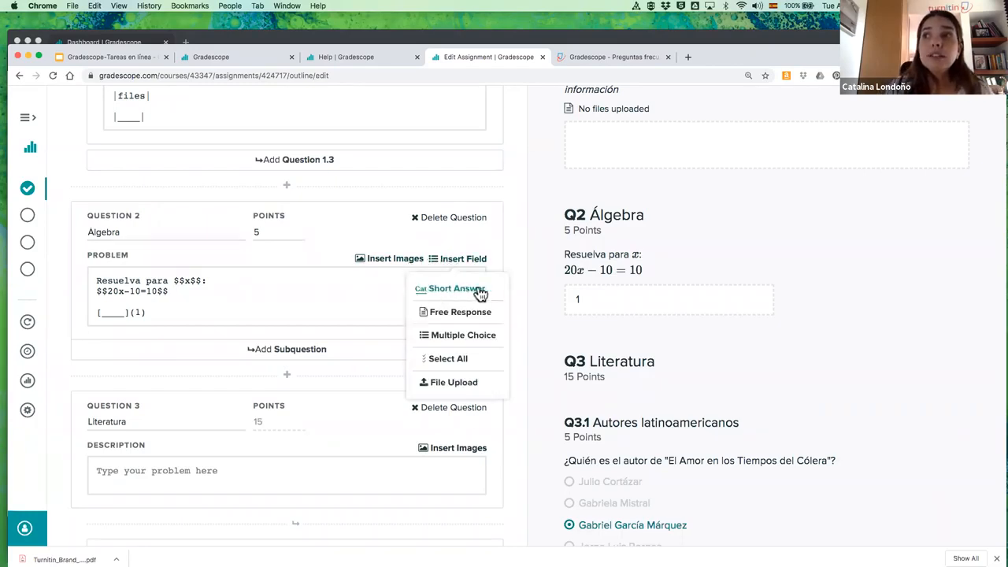
left_click(172, 298)
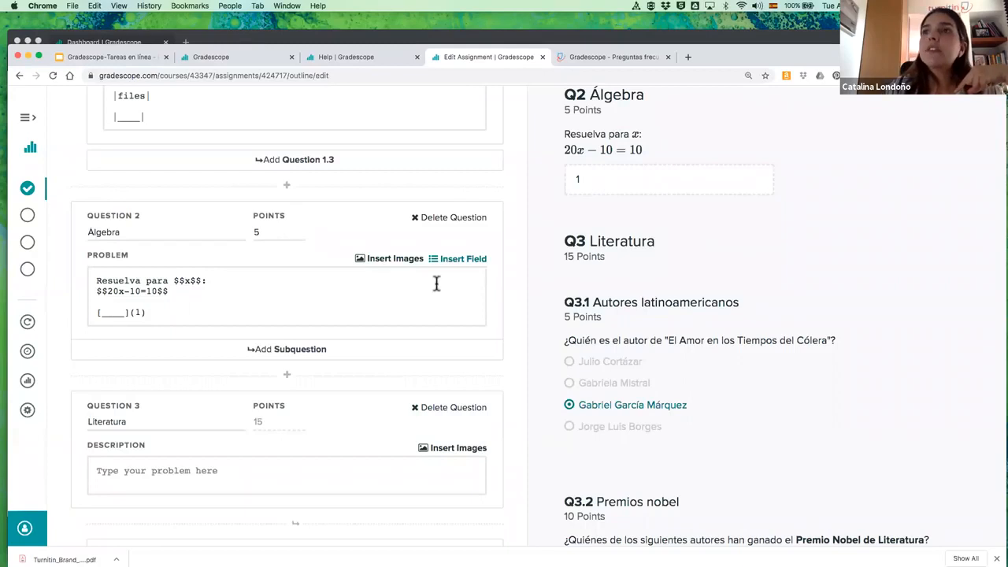
Step: Examine the double-dollar notation around x and 20x-10=10 in the Álgebra problem and compare it with the rendered equation in the preview
scroll(437, 284, "down", 1)
left_click_drag(173, 258, 203, 259)
double_click(181, 257)
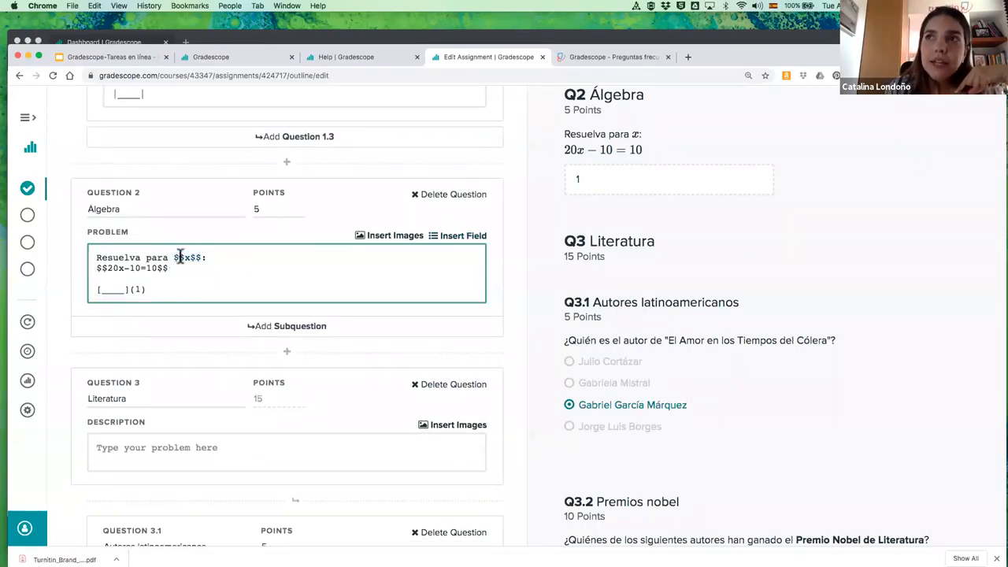
double_click(197, 256)
double_click(176, 257)
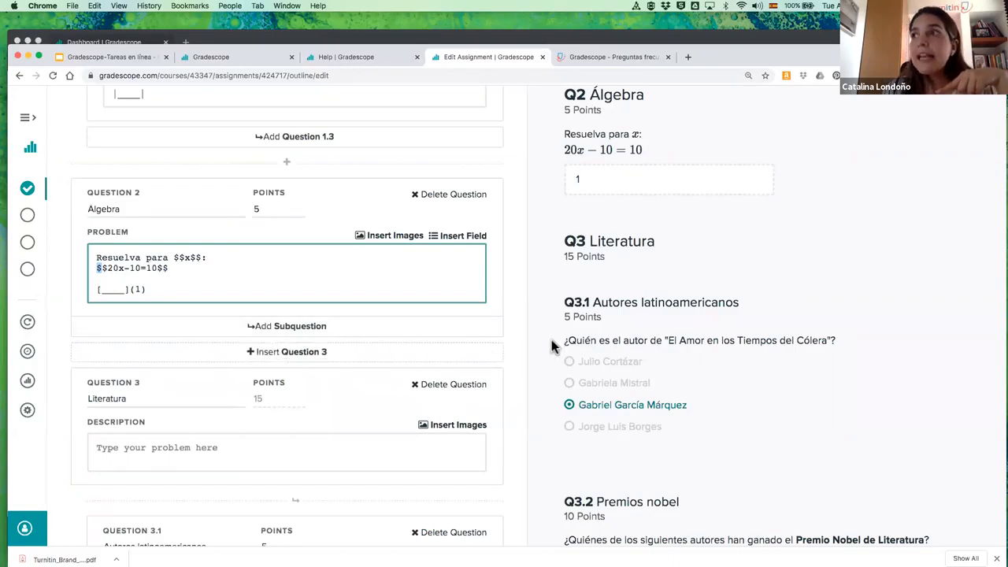
scroll(630, 293, "up", 3)
left_click(637, 194)
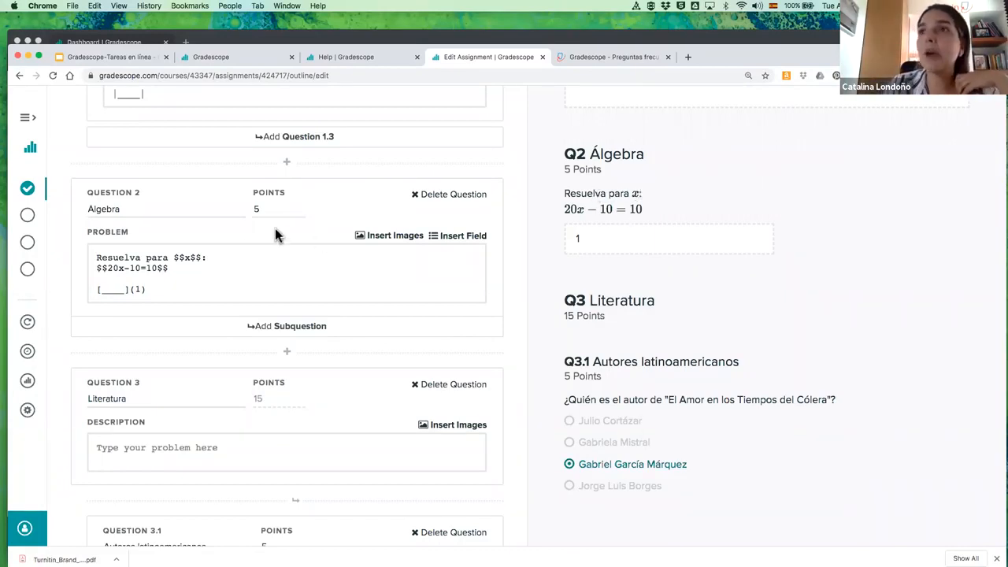
left_click_drag(173, 258, 200, 258)
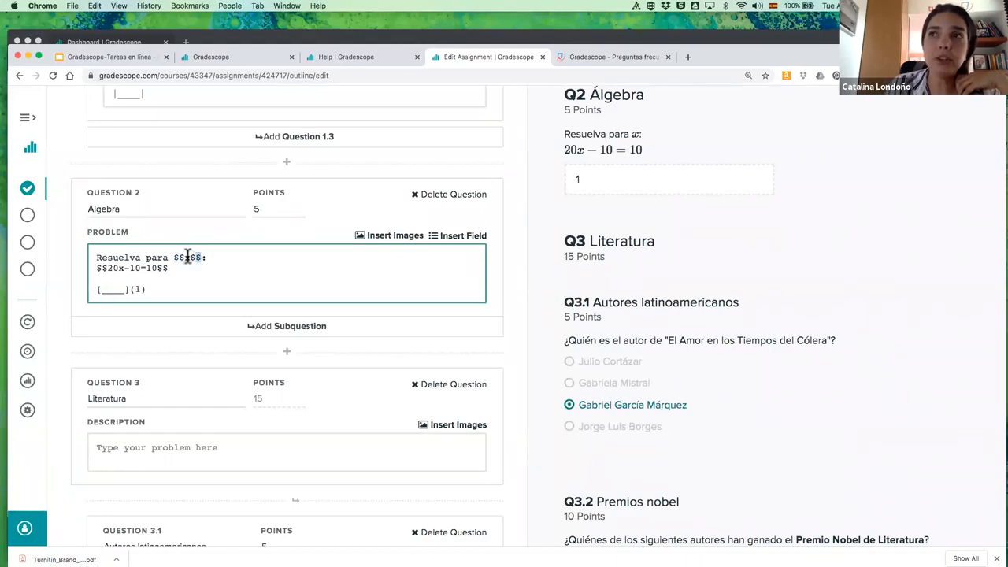
double_click(196, 258)
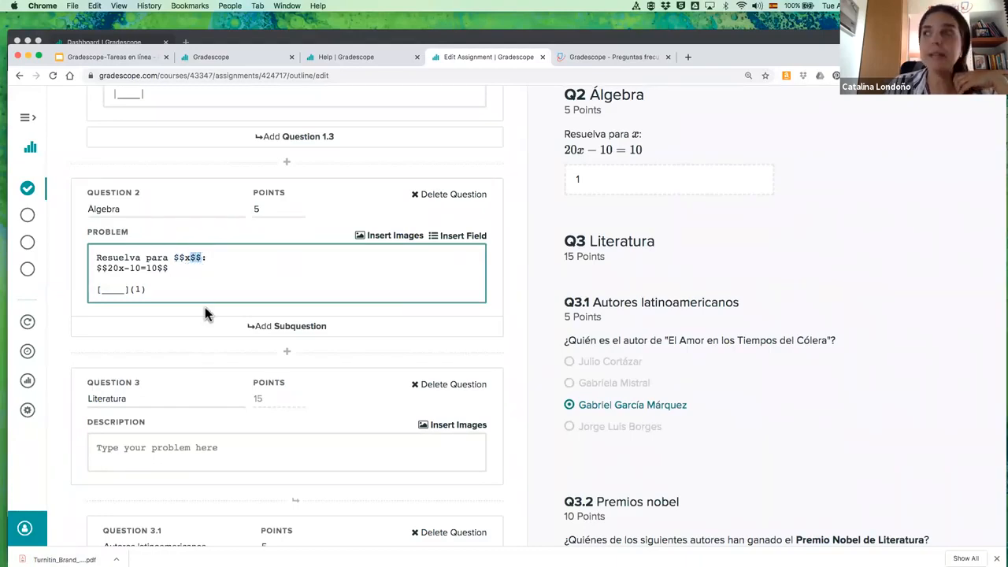
scroll(663, 147, "up", 1)
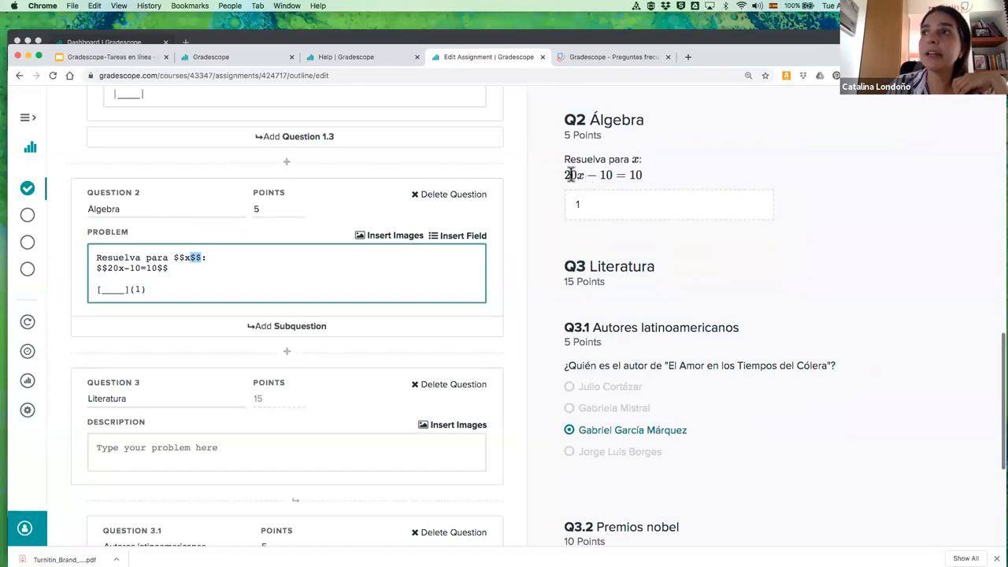
left_click_drag(565, 175, 678, 177)
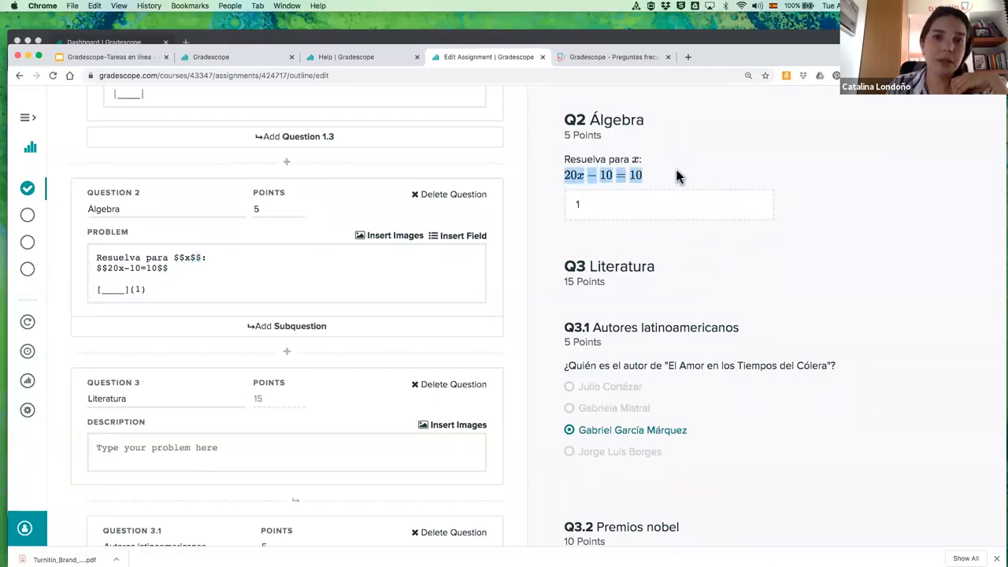
Step: Compare the multiple-choice markup of Autores latinoamericanos and the select-all markup of Premios nobel with their student previews
scroll(307, 281, "down", 5)
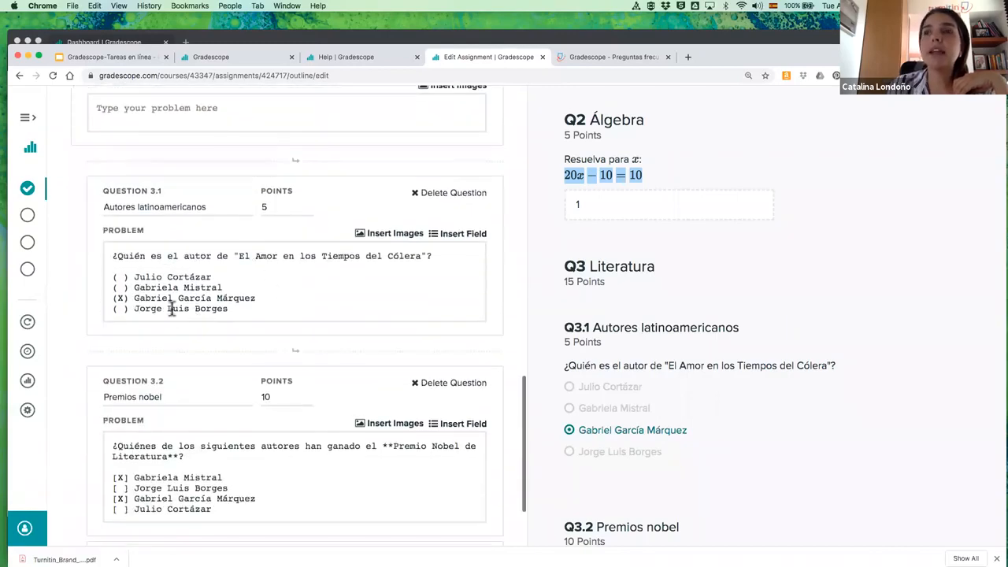
left_click(126, 280)
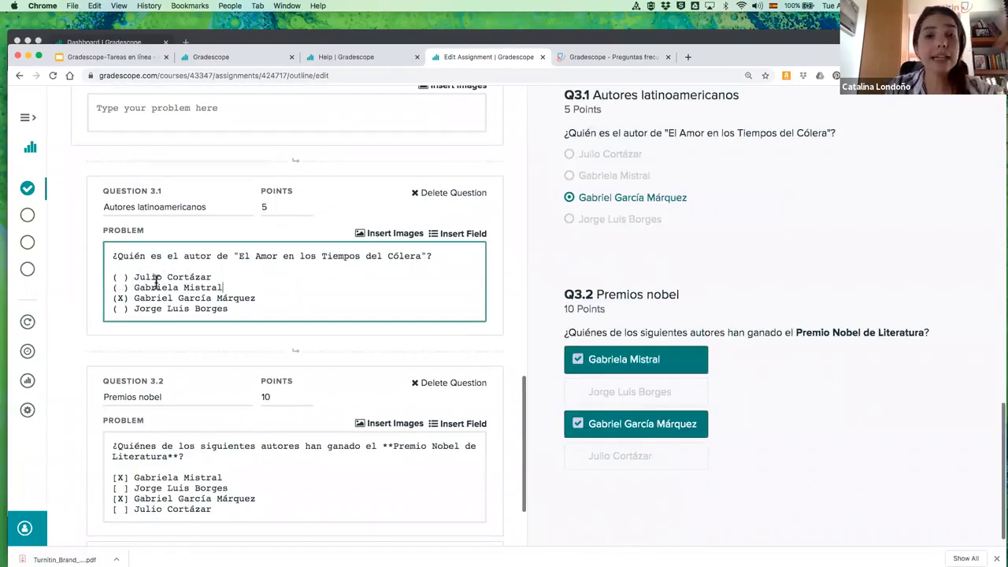
scroll(665, 214, "up", 1)
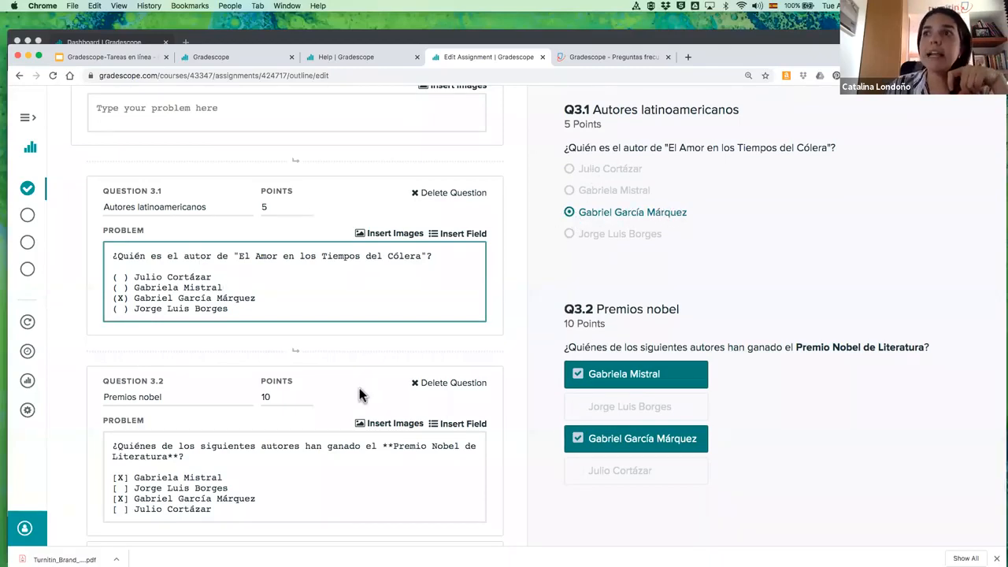
scroll(360, 393, "down", 3)
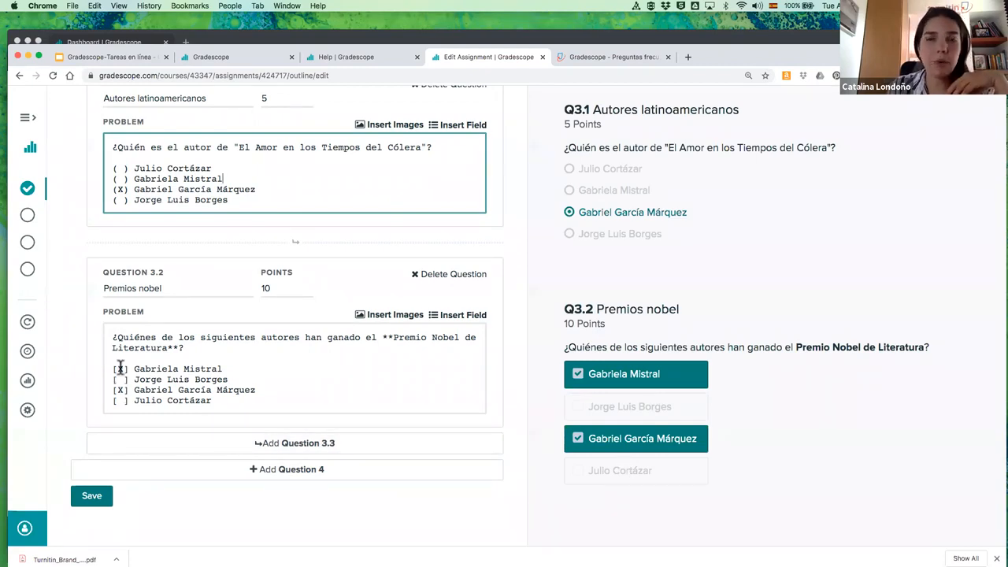
scroll(158, 240, "up", 2)
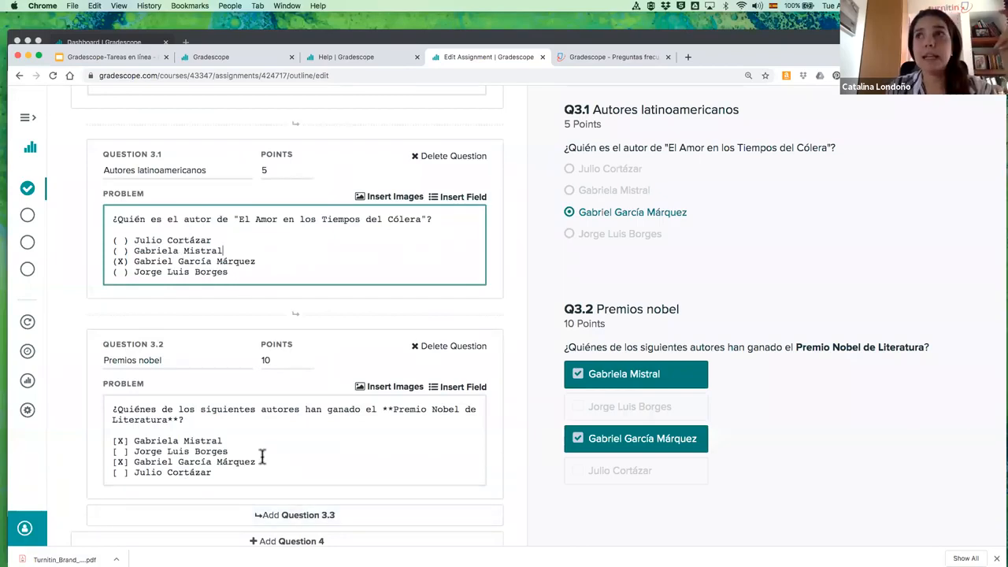
scroll(158, 154, "up", 6)
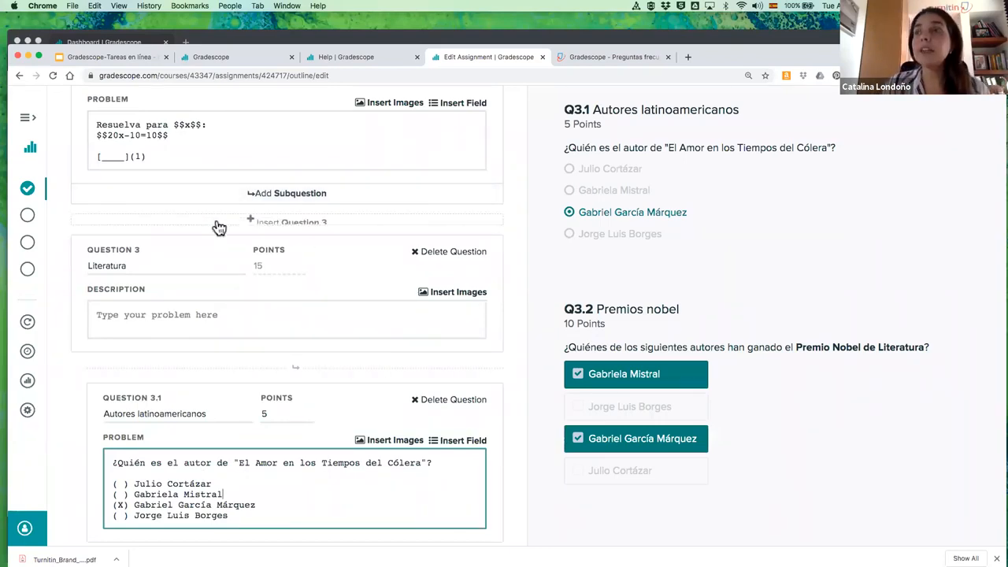
scroll(218, 225, "up", 5)
scroll(217, 222, "up", 8)
scroll(215, 220, "down", 20)
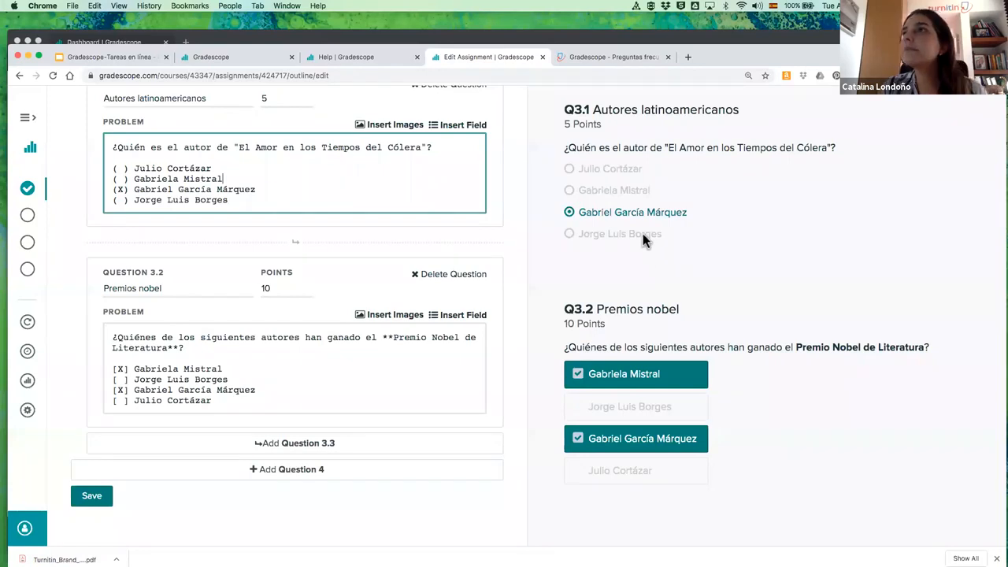
Step: Switch to the student's browser window and open the Tarea en línea assignment from the Gradescope 202 course
key("ctrl+Up")
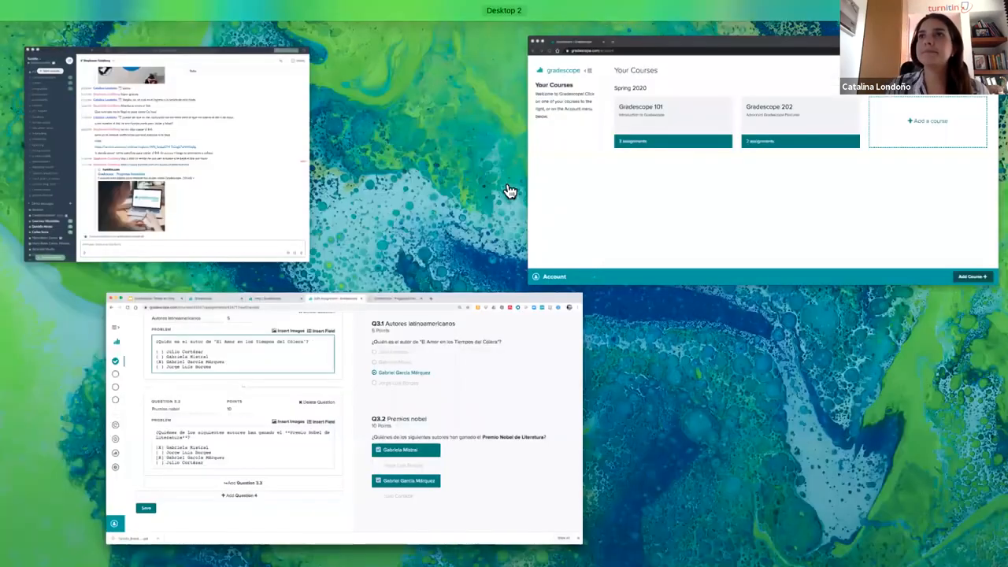
left_click(508, 192)
left_click(508, 194)
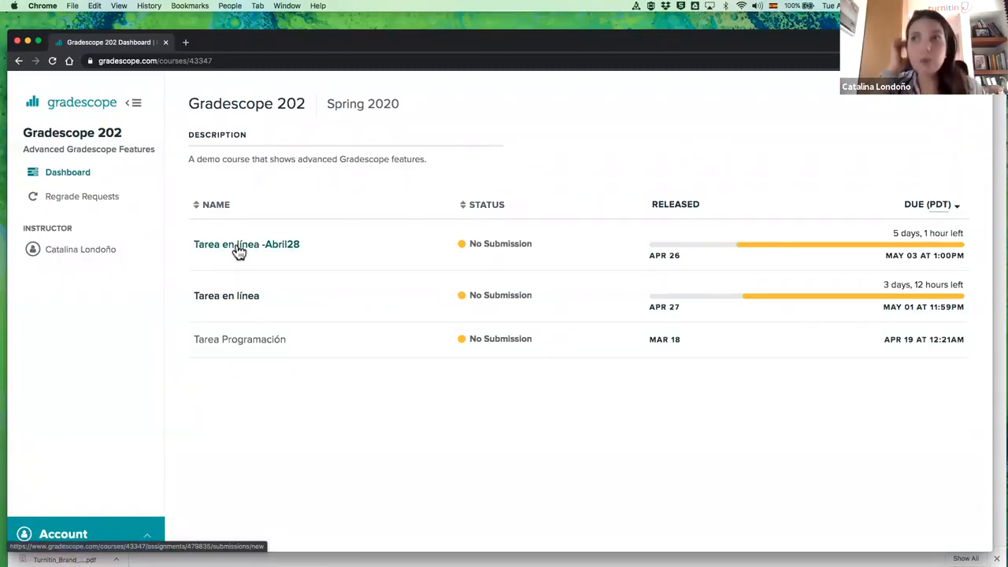
left_click(229, 306)
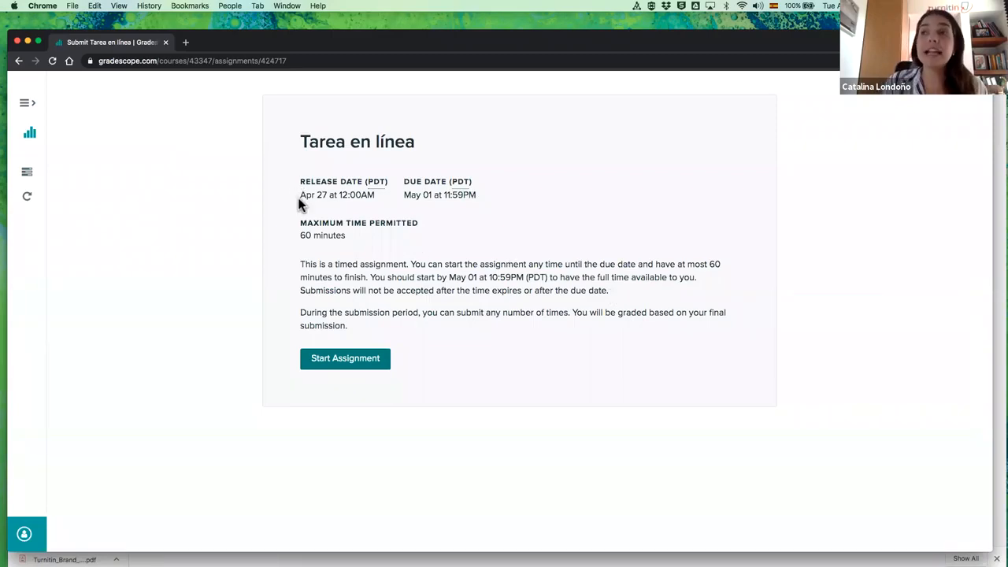
Step: Check the release date, due date and maximum time permitted of Tarea en línea, and start the timed assignment
left_click_drag(383, 206, 432, 199)
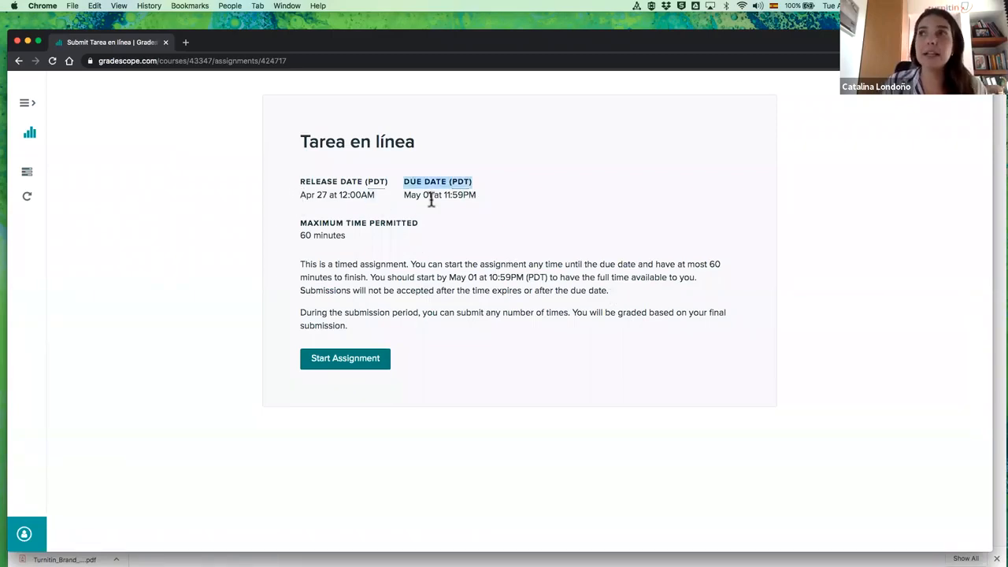
left_click(396, 404)
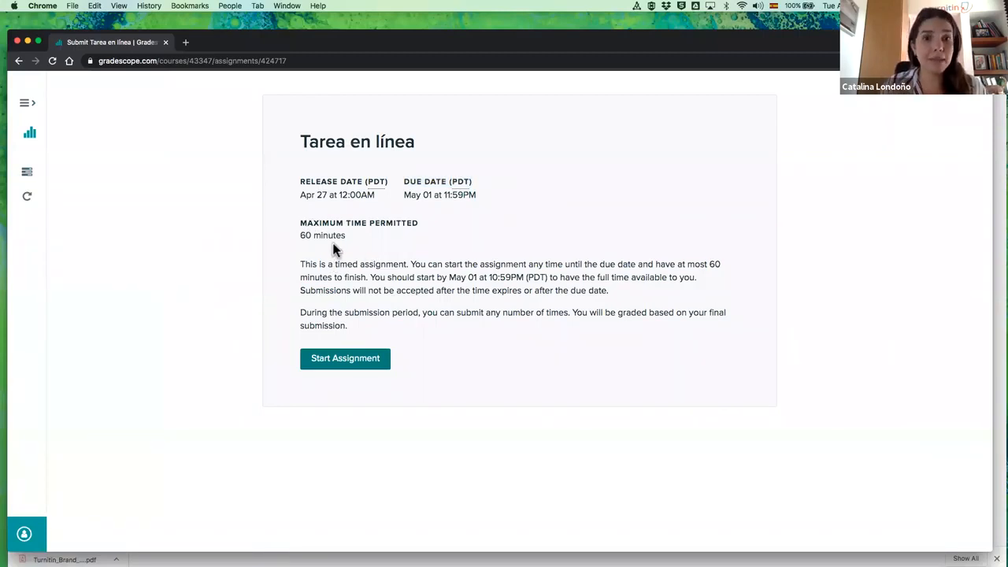
left_click(329, 363)
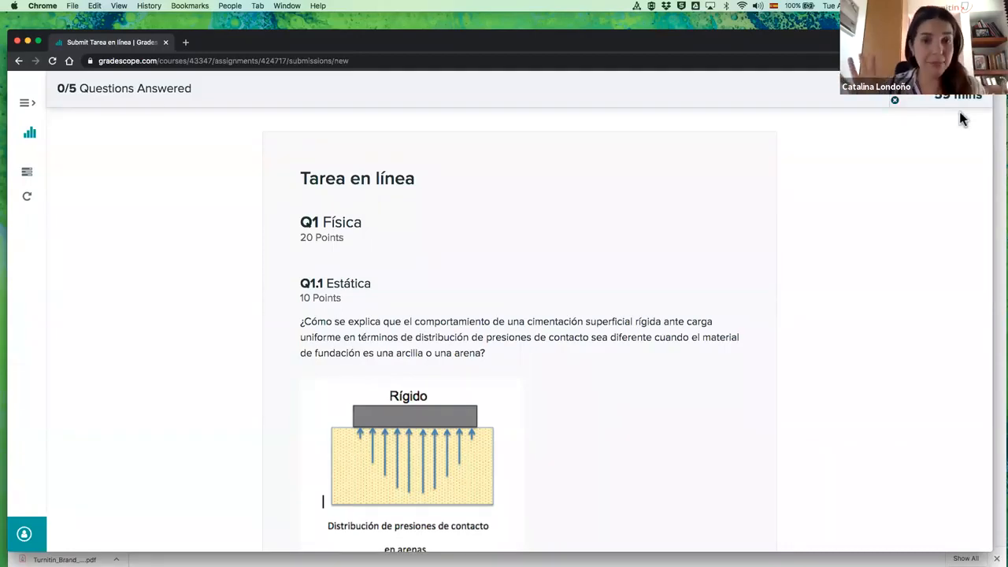
Step: Review the Estática question with its images and answer it with "Esta es la respuesta"
scroll(415, 334, "down", 3)
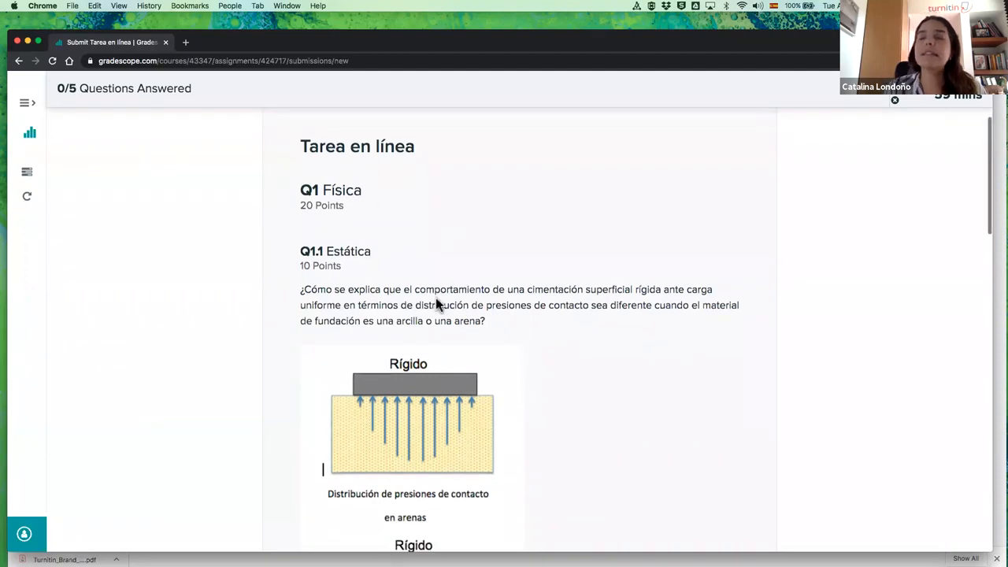
scroll(383, 247, "up", 2)
scroll(382, 247, "down", 5)
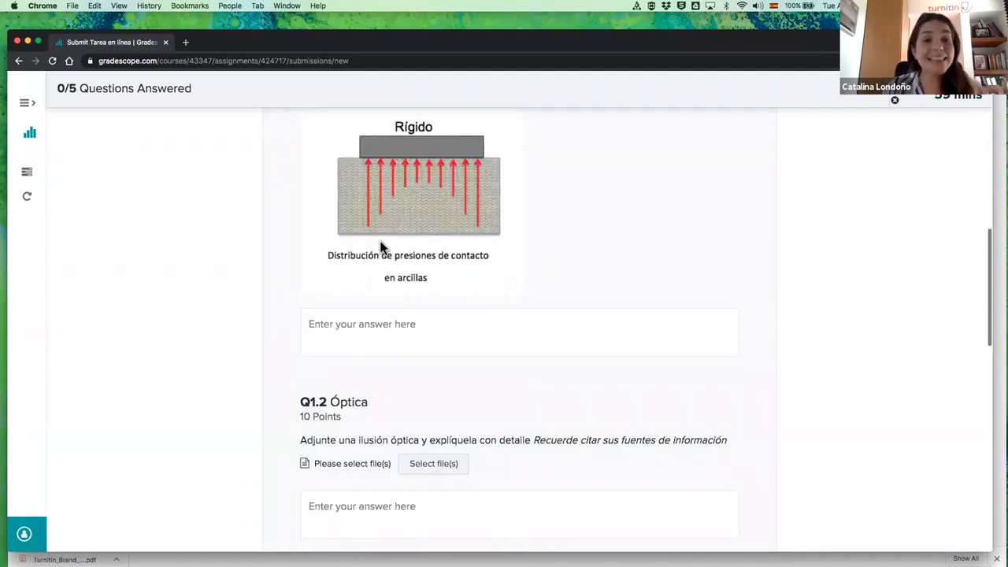
scroll(380, 247, "up", 5)
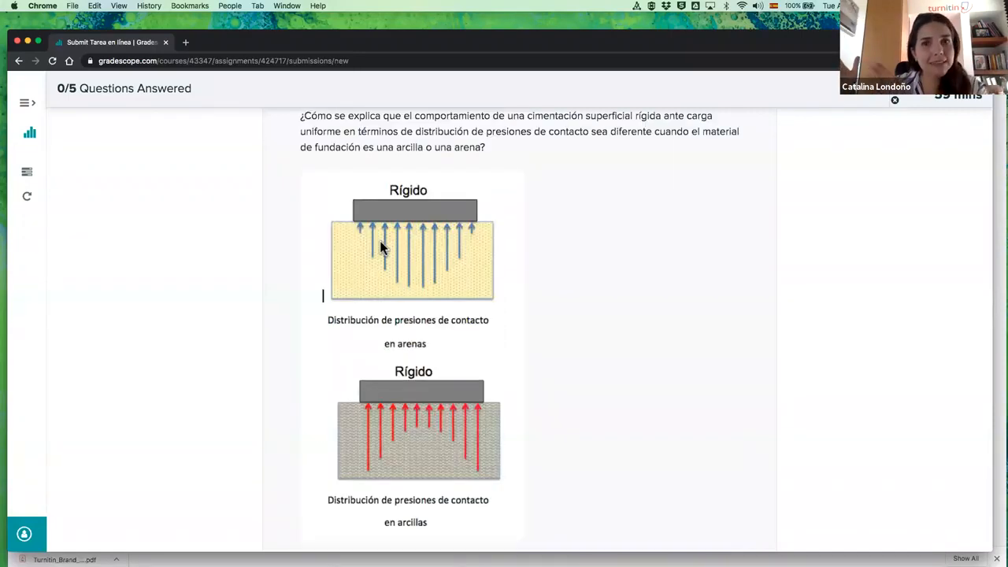
scroll(325, 306, "down", 5)
left_click(326, 311)
type("Est")
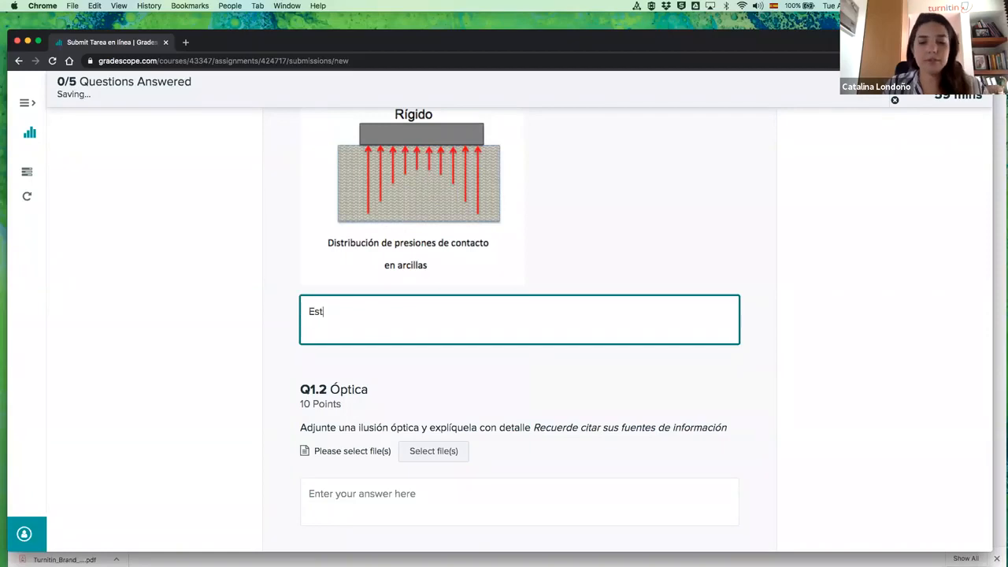
type("a es la respuesta")
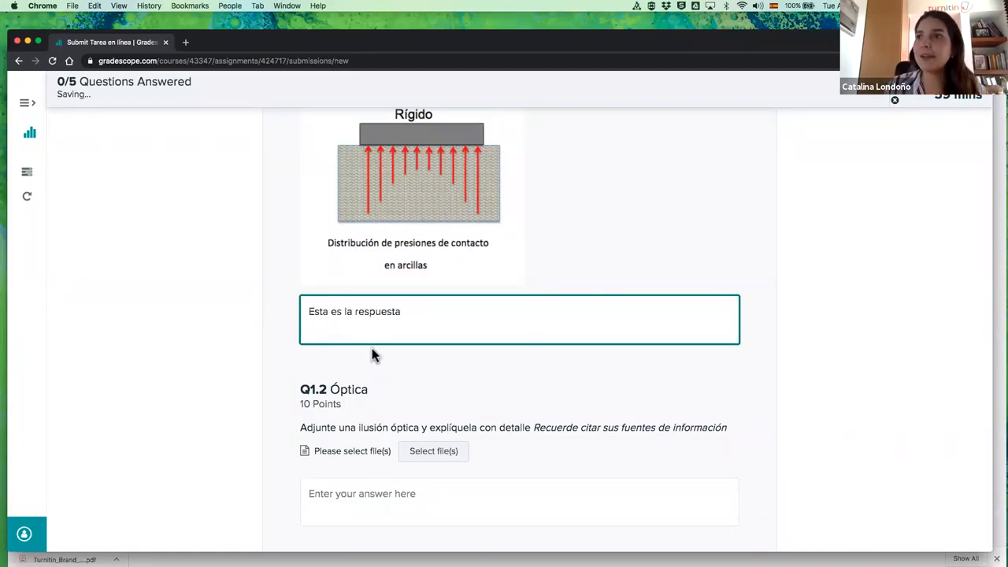
Step: Upload Ilusión-óptica.jpg from the Desktop's Gradescope > Tarea en línea folder as the file for the Óptica question
scroll(372, 348, "up", 3)
scroll(378, 333, "down", 6)
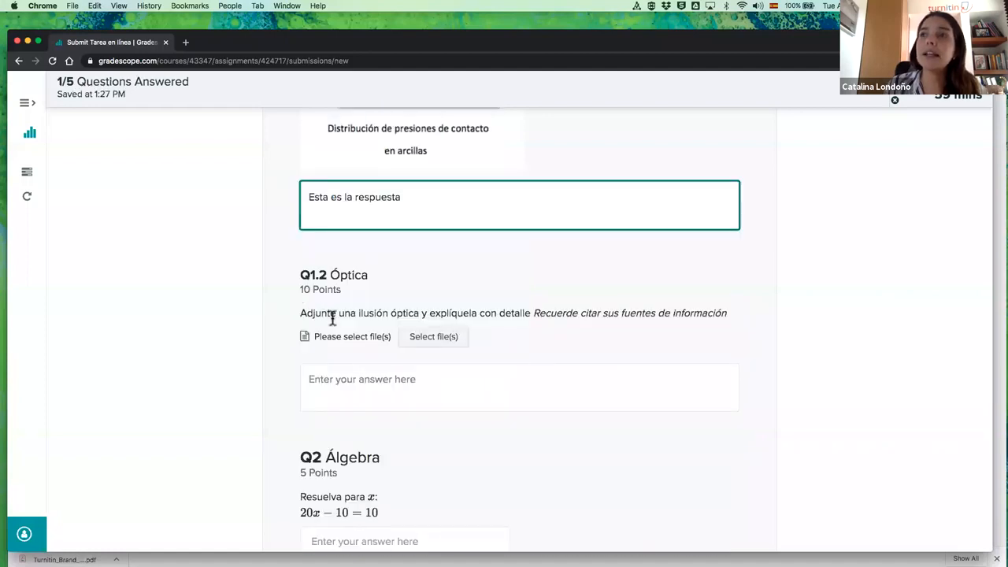
left_click(426, 339)
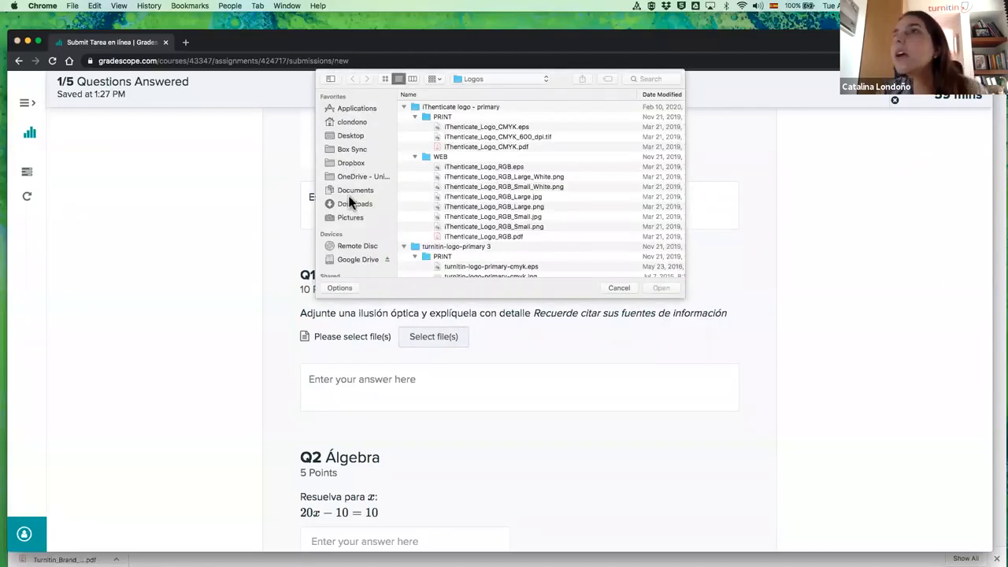
left_click(345, 135)
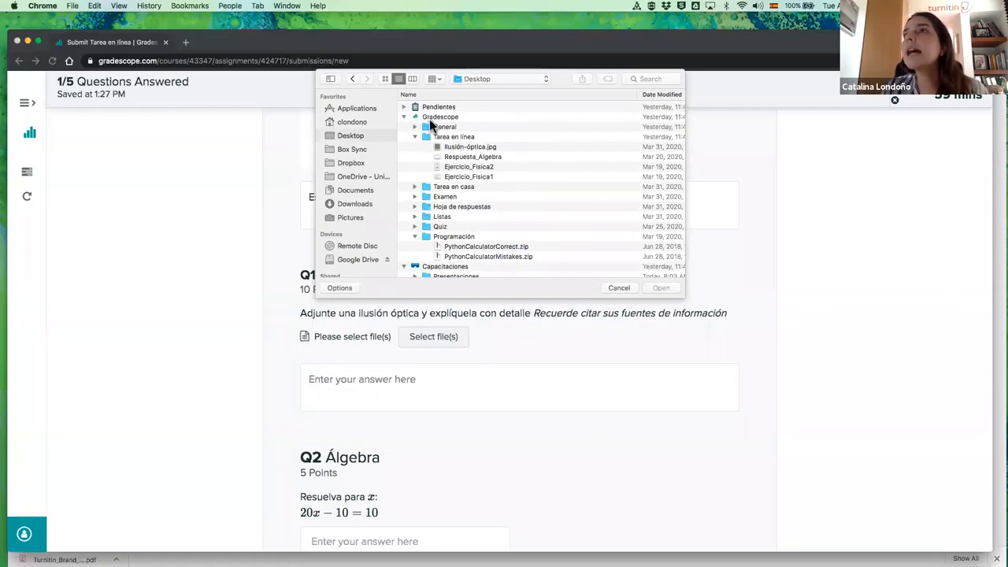
left_click(449, 148)
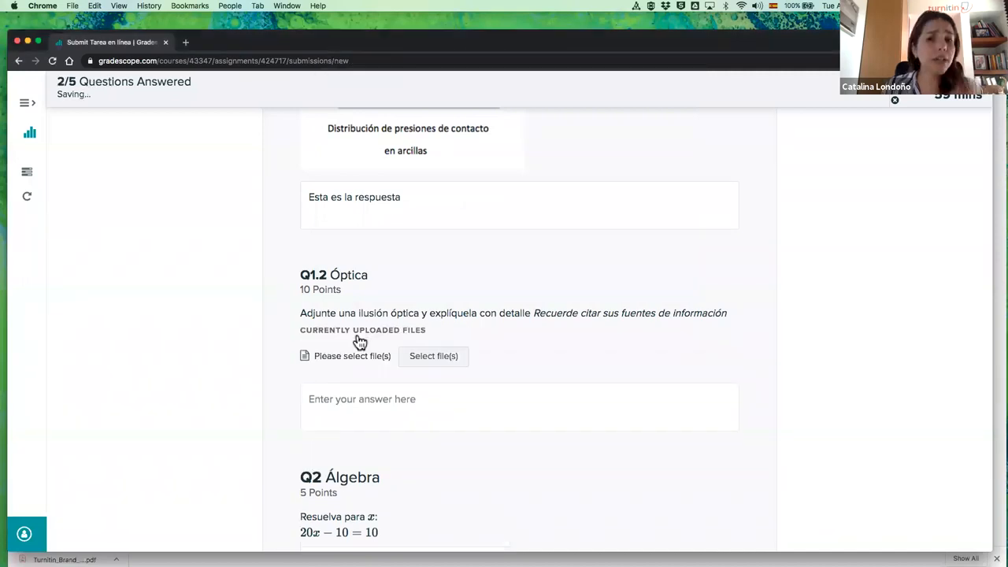
Step: Write "La explicación de esta ilusión..." as the free response of the Óptica question
scroll(346, 389, "down", 1)
scroll(346, 389, "down", 1)
left_click(347, 389)
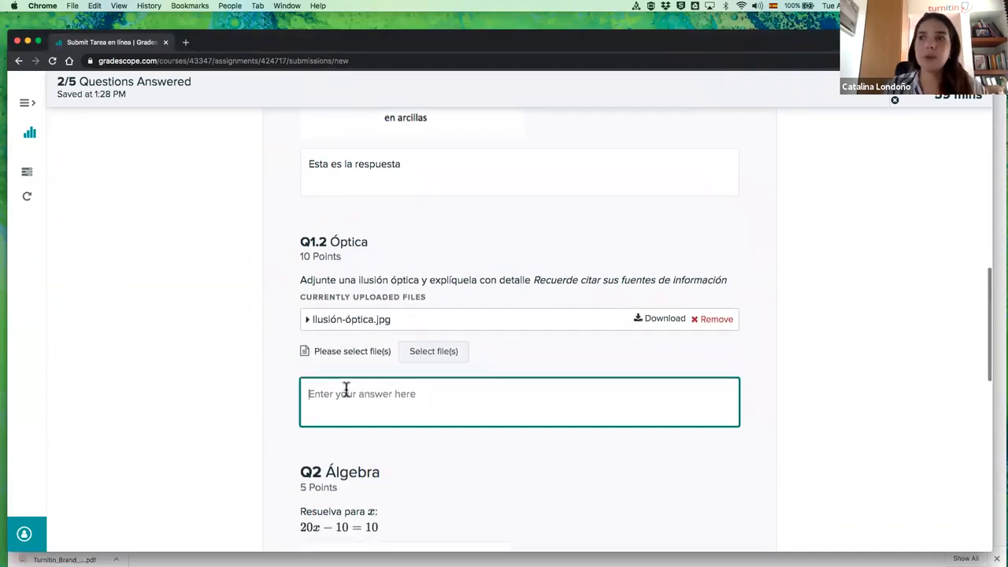
type("La explicación de esta ilu")
key("BackSpace")
type("ilusión")
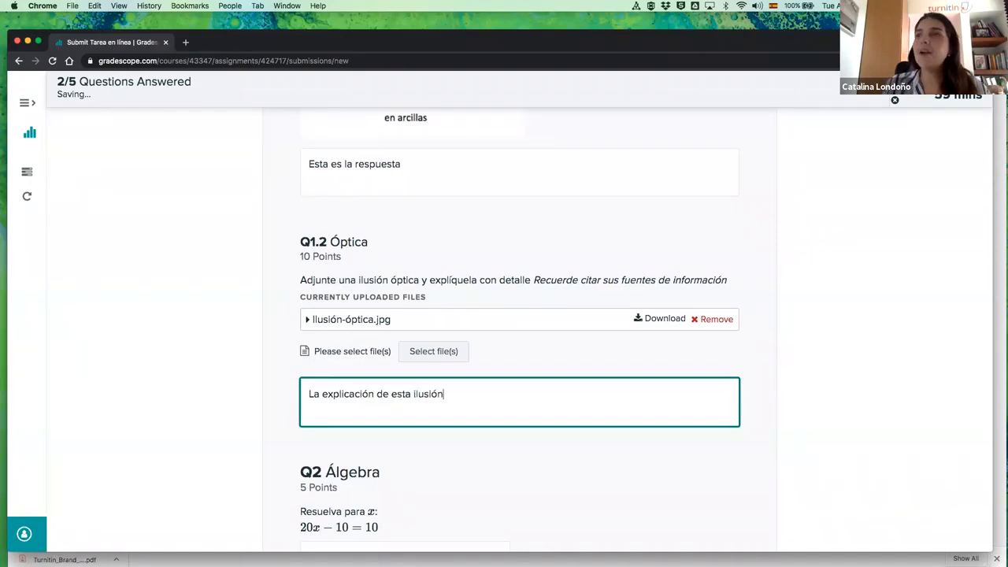
type("...")
Step: Answer the Álgebra equation question with 2
scroll(338, 252, "down", 3)
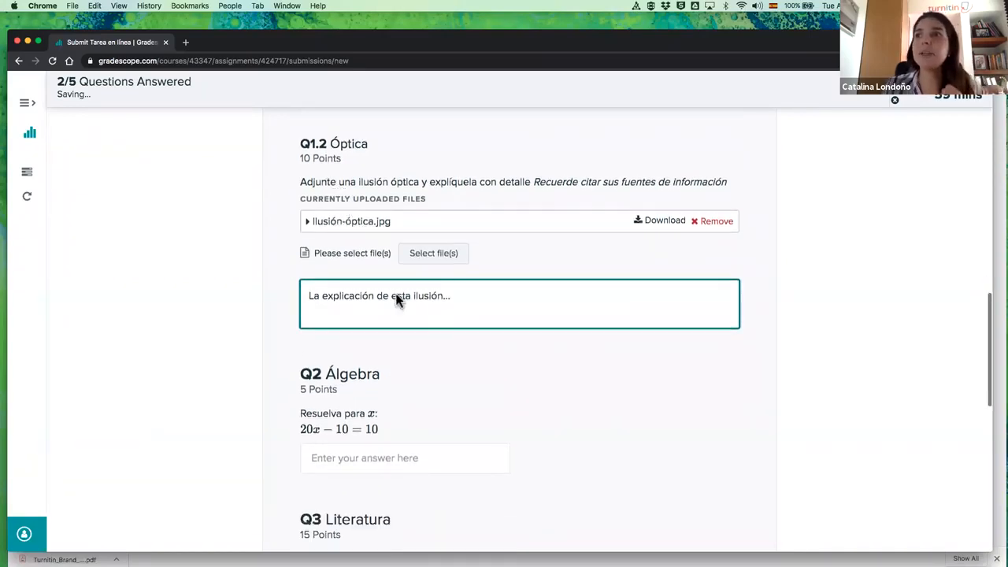
scroll(371, 331, "down", 5)
left_click(345, 304)
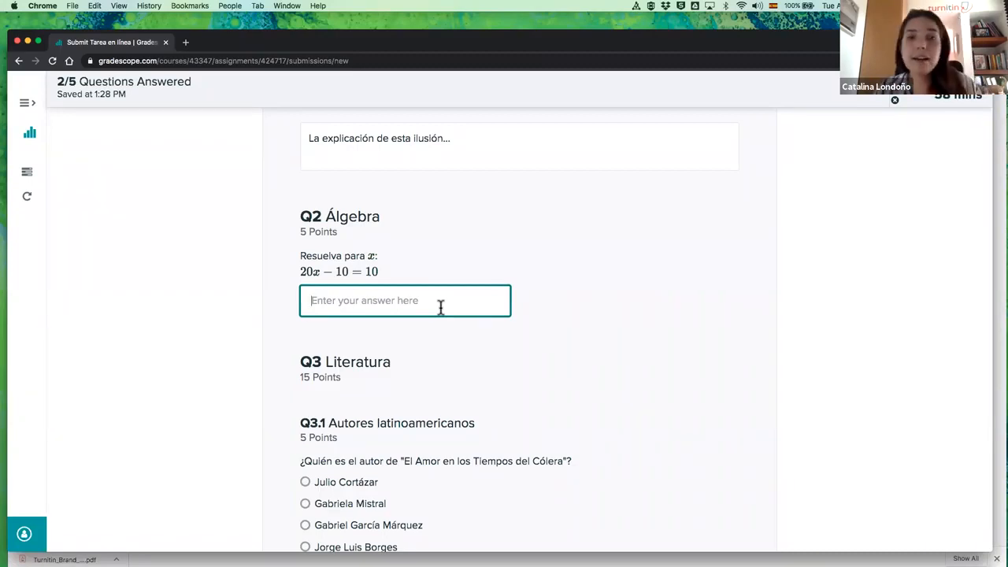
type("2")
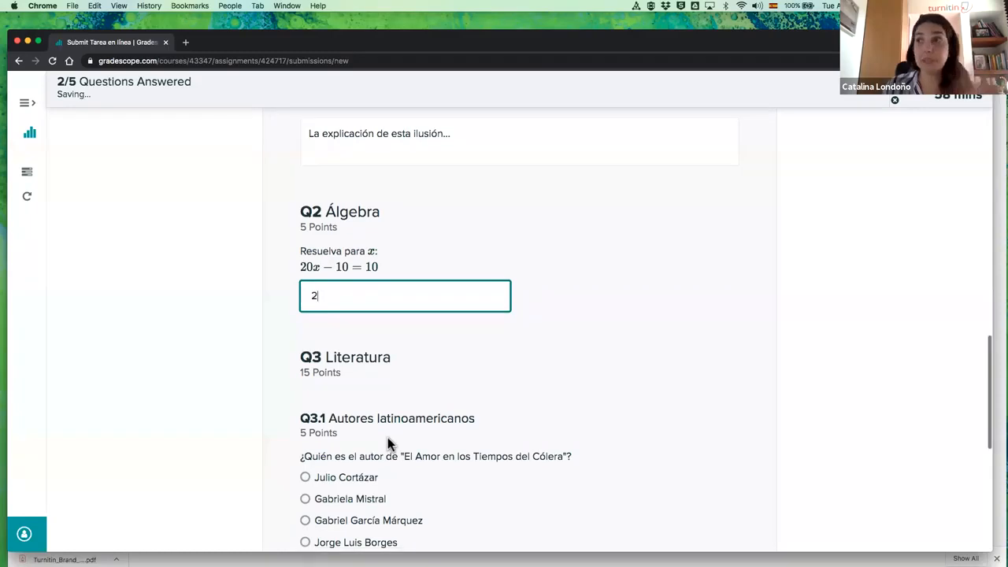
Step: Choose Gabriel García Márquez as the answer to the Autores latinoamericanos question
scroll(388, 443, "down", 1)
scroll(390, 377, "down", 3)
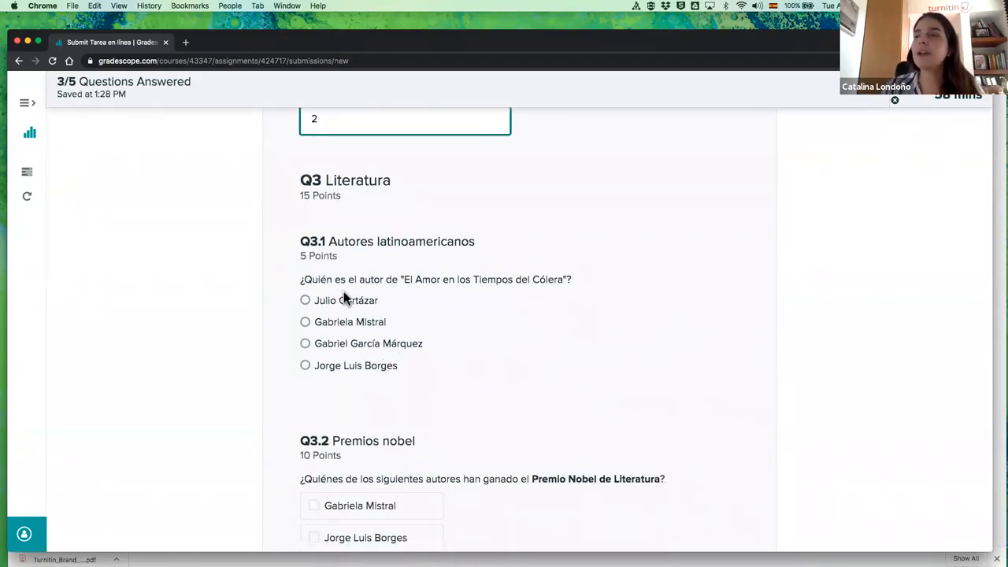
scroll(344, 297, "down", 1)
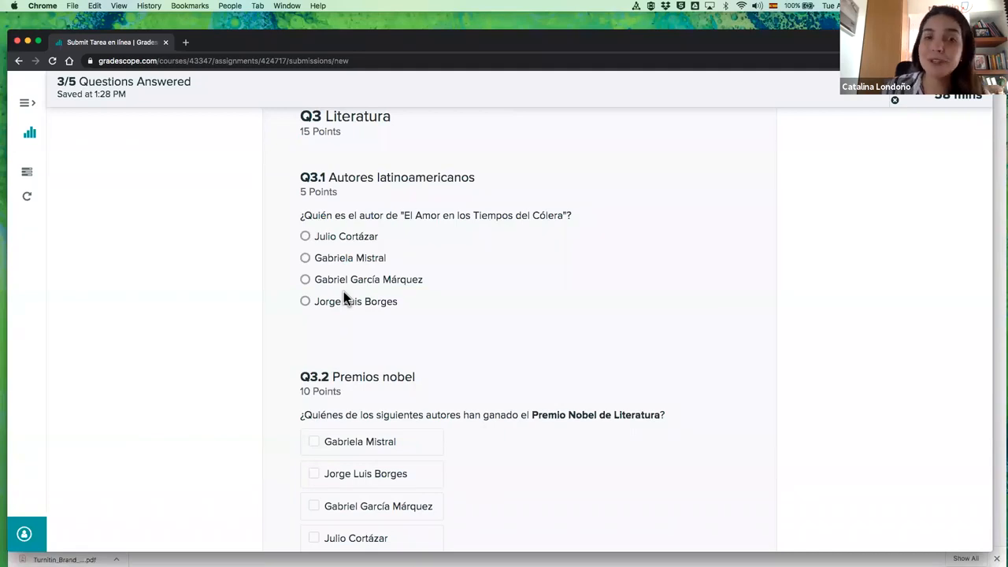
left_click(306, 281)
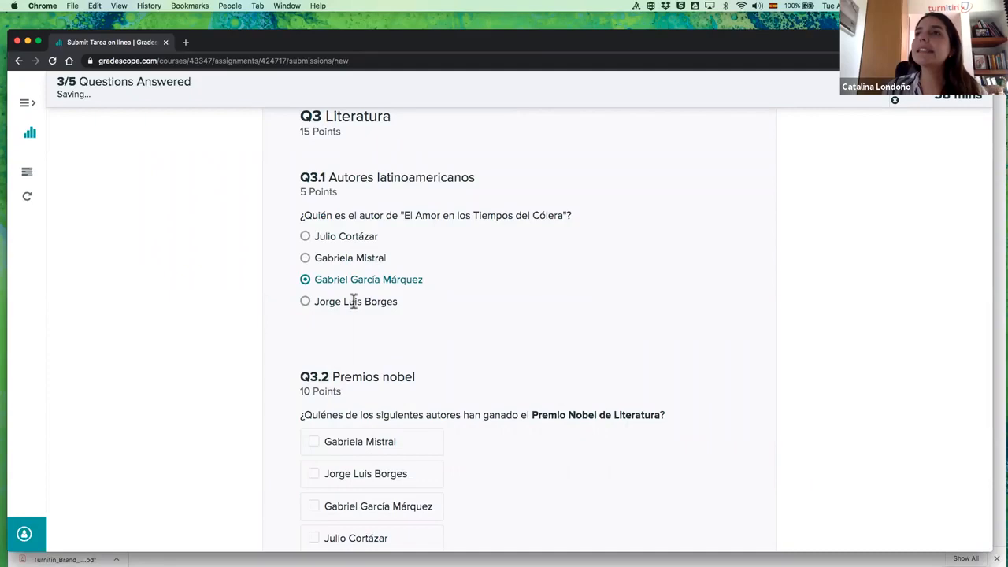
Step: Mark Gabriela Mistral, Jorge Luis Borges and Gabriel García Márquez as answers to the Premios nobel question
scroll(445, 340, "down", 2)
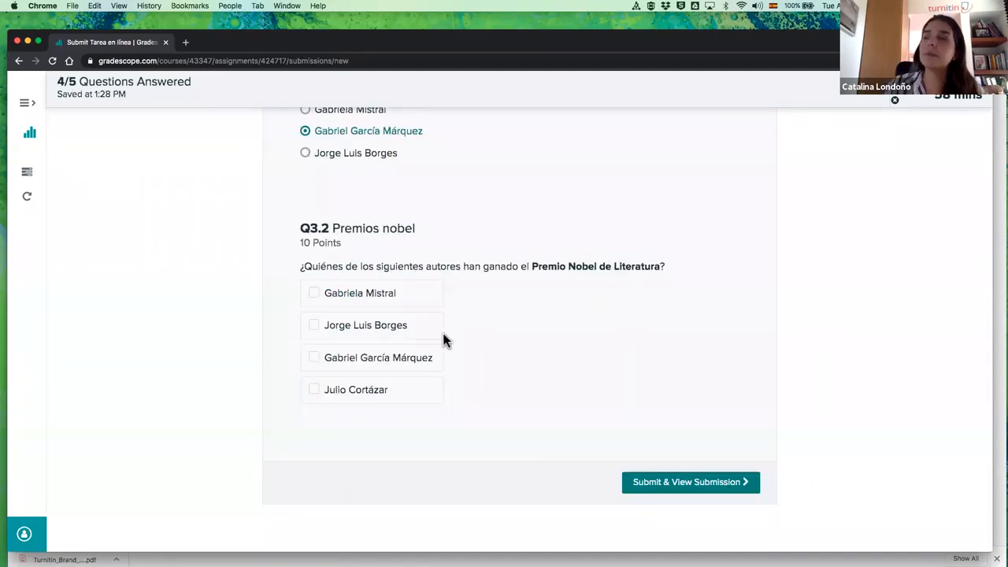
left_click(316, 301)
left_click(313, 330)
left_click(313, 360)
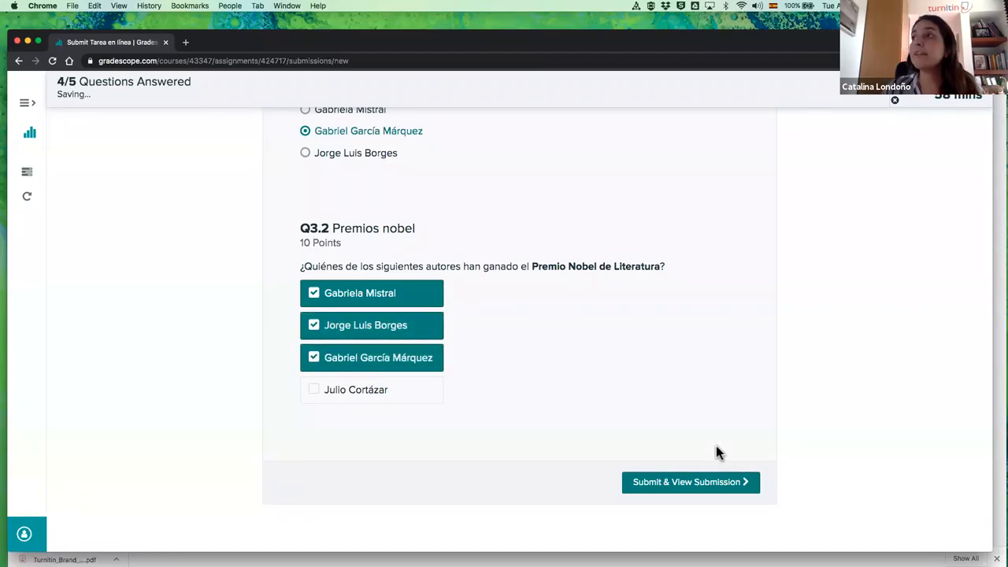
scroll(716, 446, "up", 1)
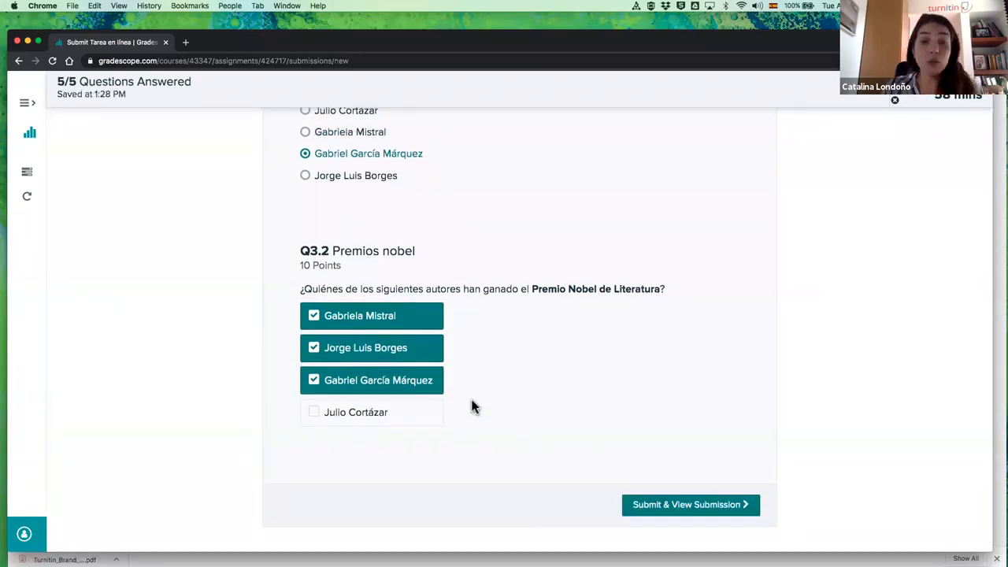
scroll(567, 453, "up", 2)
scroll(701, 484, "down", 3)
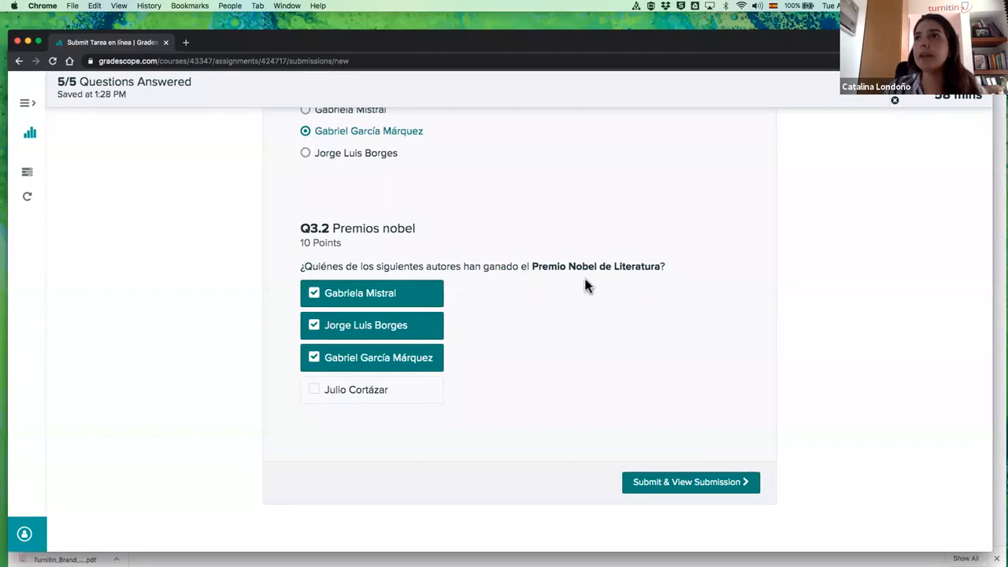
Step: Return to the instructor's browser window and open the Extensions page of Tarea en línea
key("ctrl+Up")
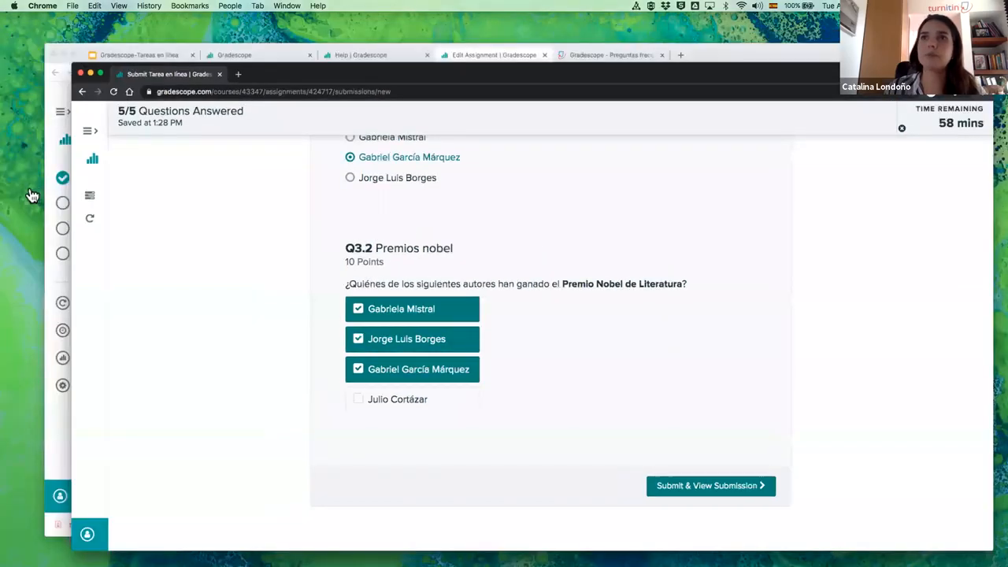
key("ctrl+Up")
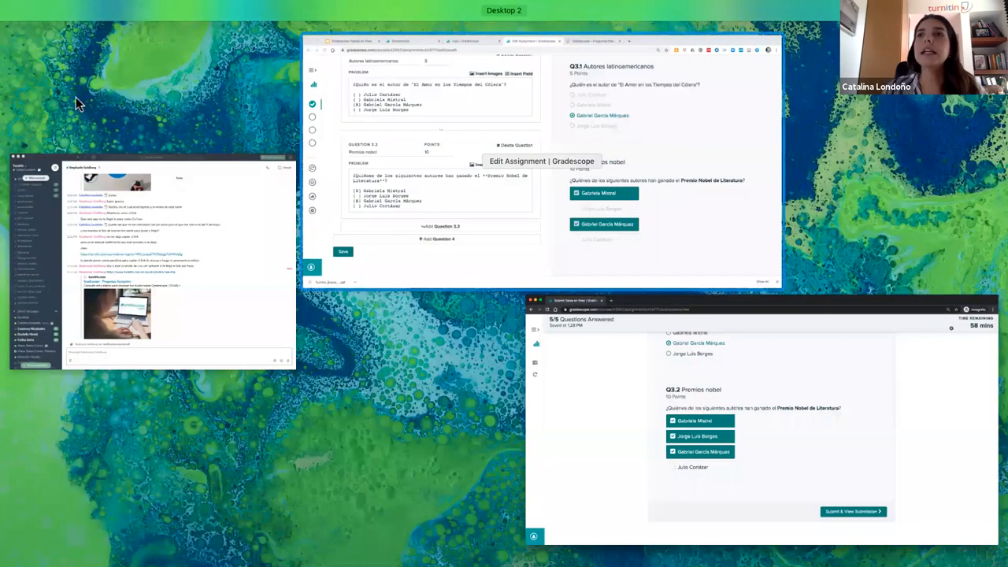
left_click(541, 161)
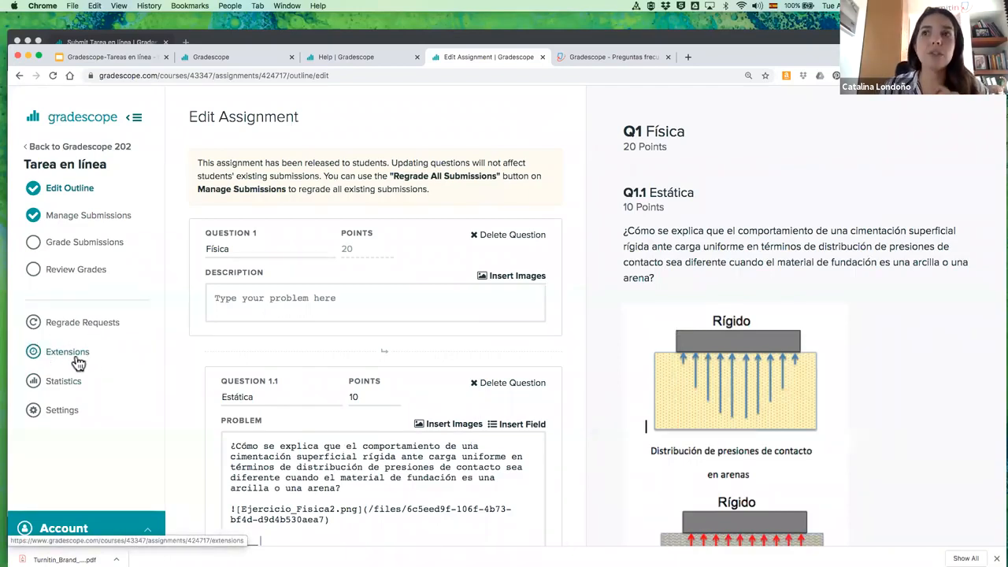
left_click(78, 359)
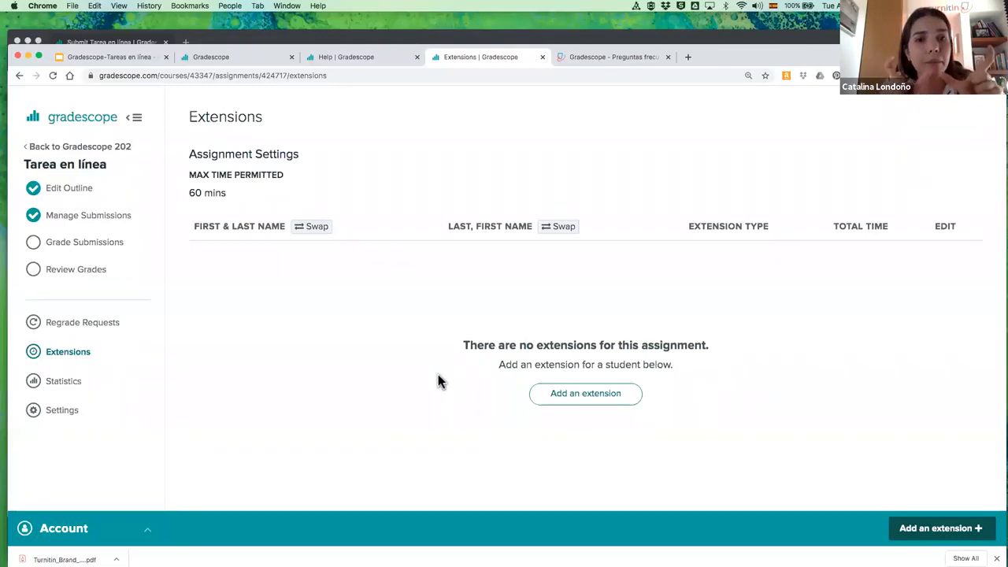
Step: Begin a new extension for the assignment and choose the presenter's own student account by searching "cata"
left_click(576, 395)
left_click(484, 197)
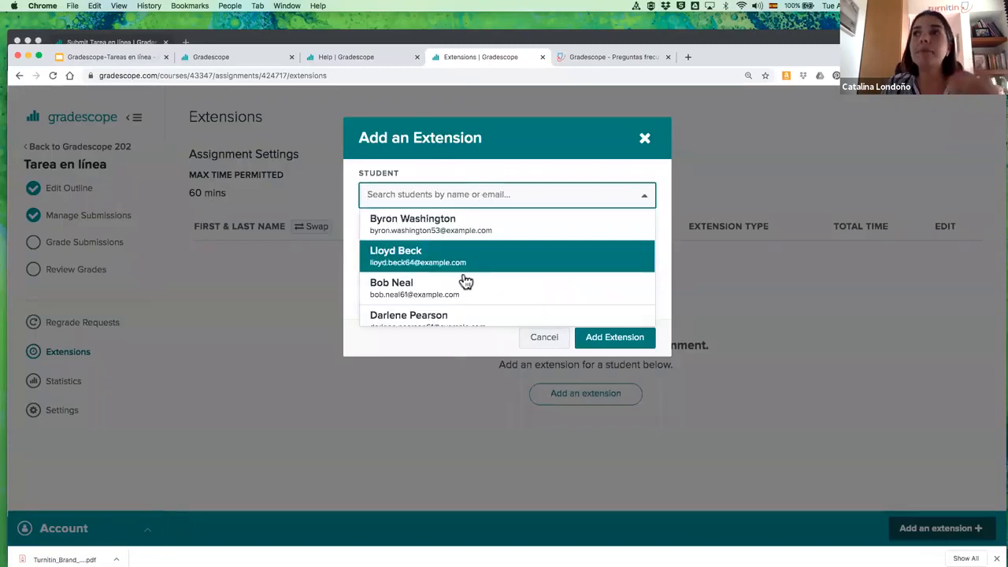
scroll(466, 281, "down", 1)
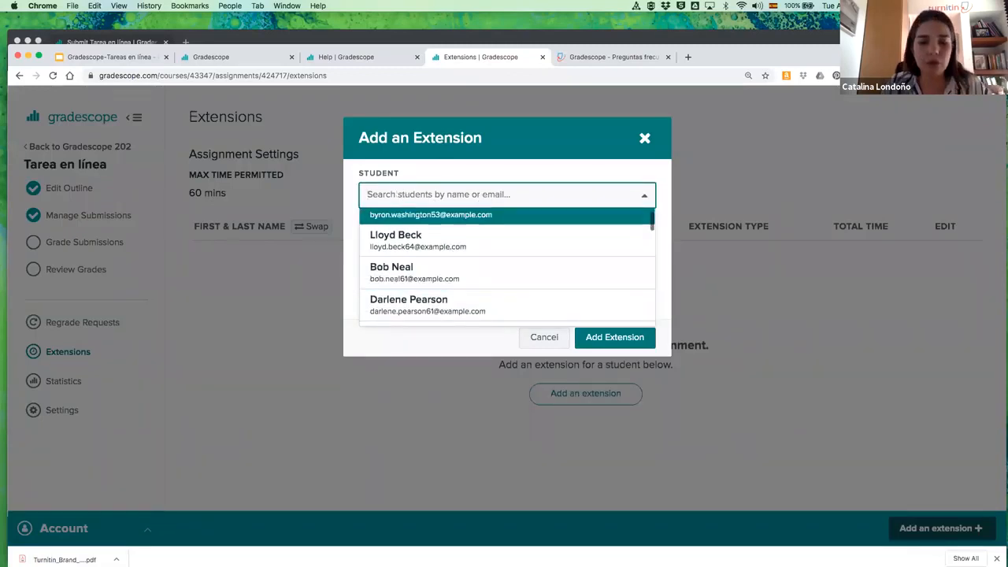
type("cata")
left_click(437, 220)
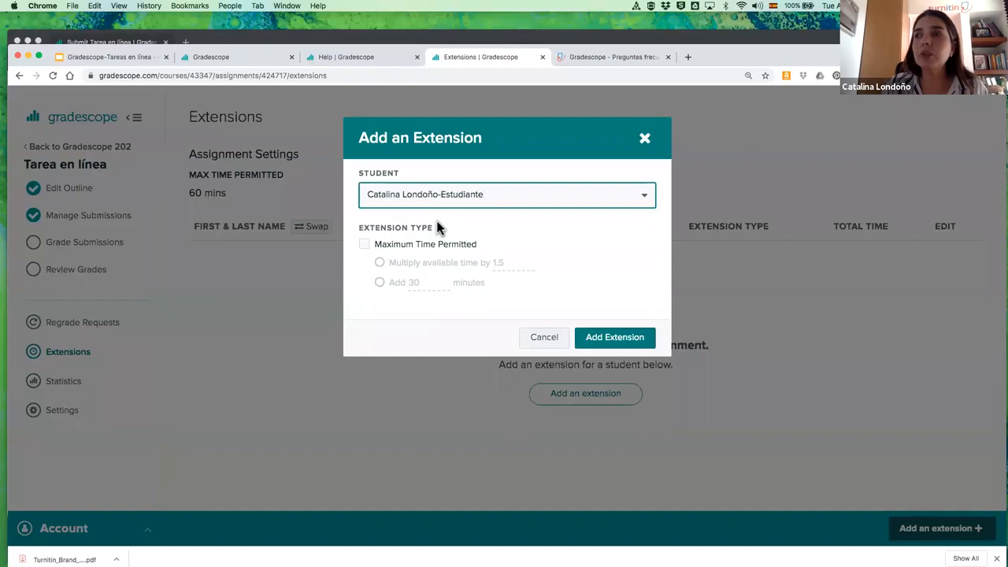
Step: Extend the maximum time permitted for the selected student by 15 minutes and save the extension
left_click(380, 262)
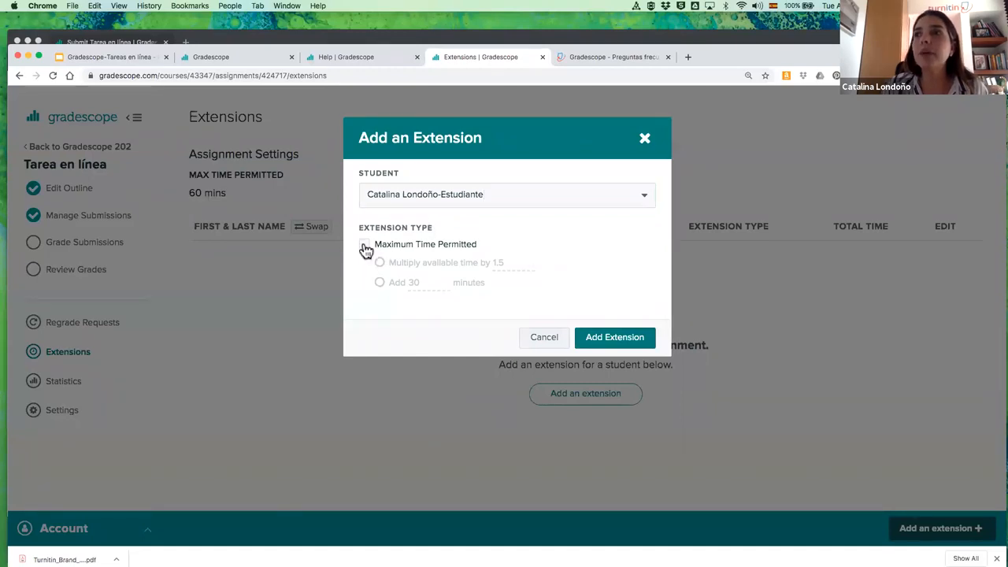
left_click(365, 247)
left_click(379, 282)
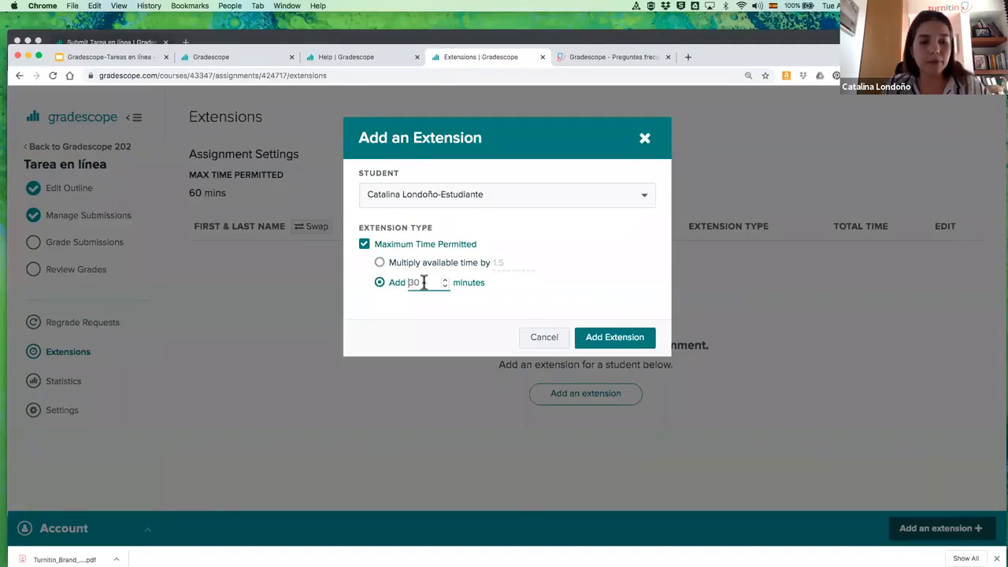
double_click(424, 282)
type("15")
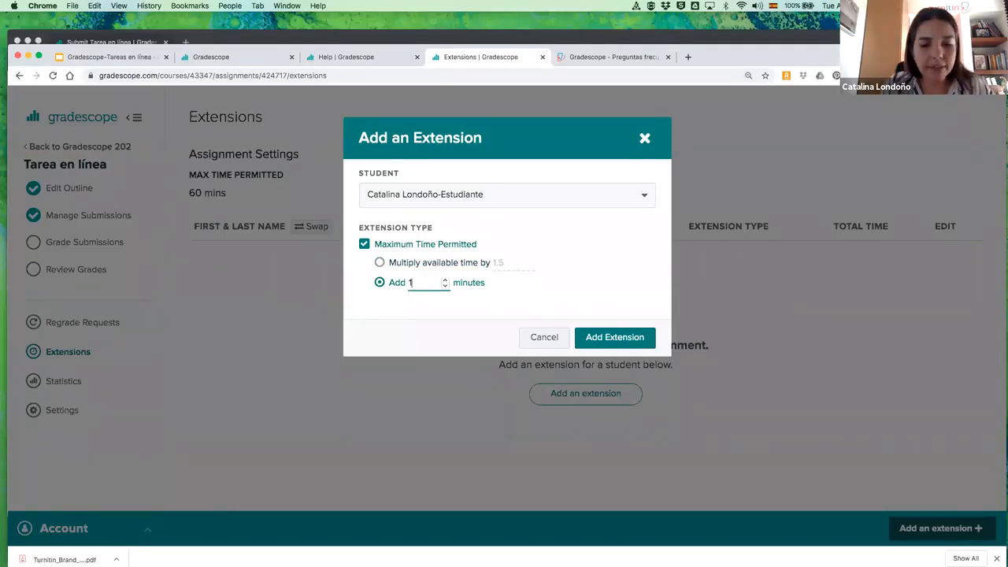
left_click(621, 339)
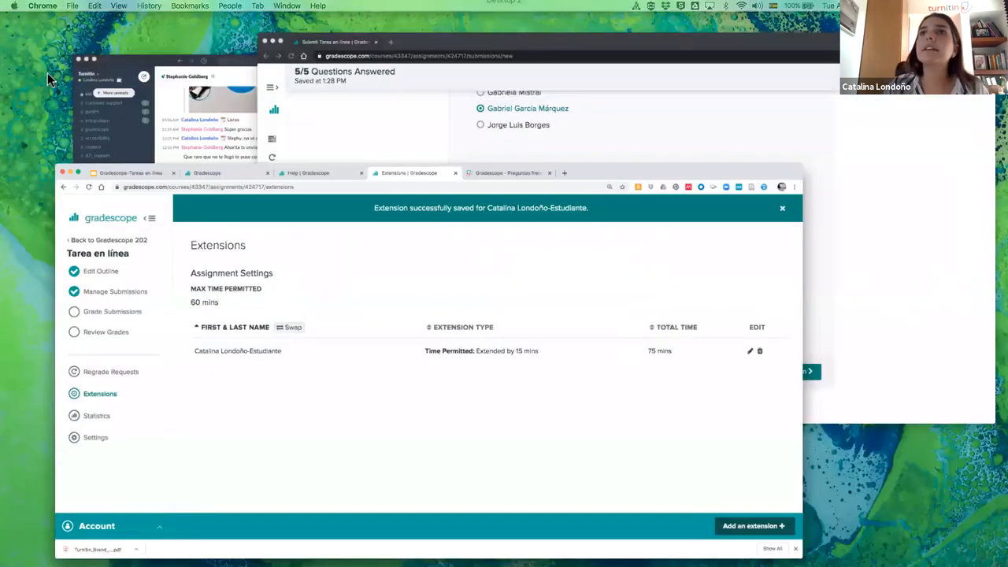
Step: Bring the student's browser window forward and reload the Tarea en línea submission page
left_click(48, 62)
left_click(51, 60)
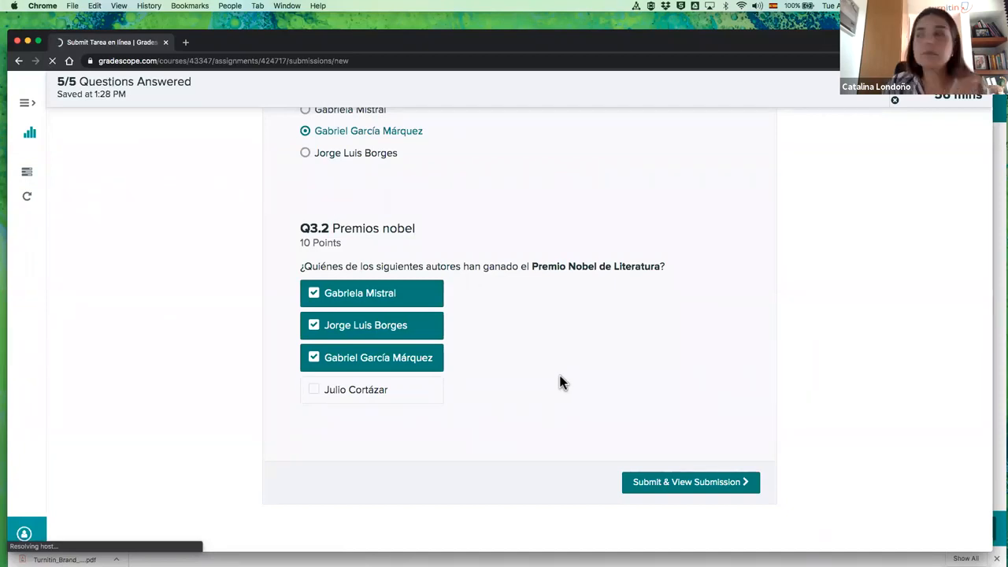
key("ctrl+Up")
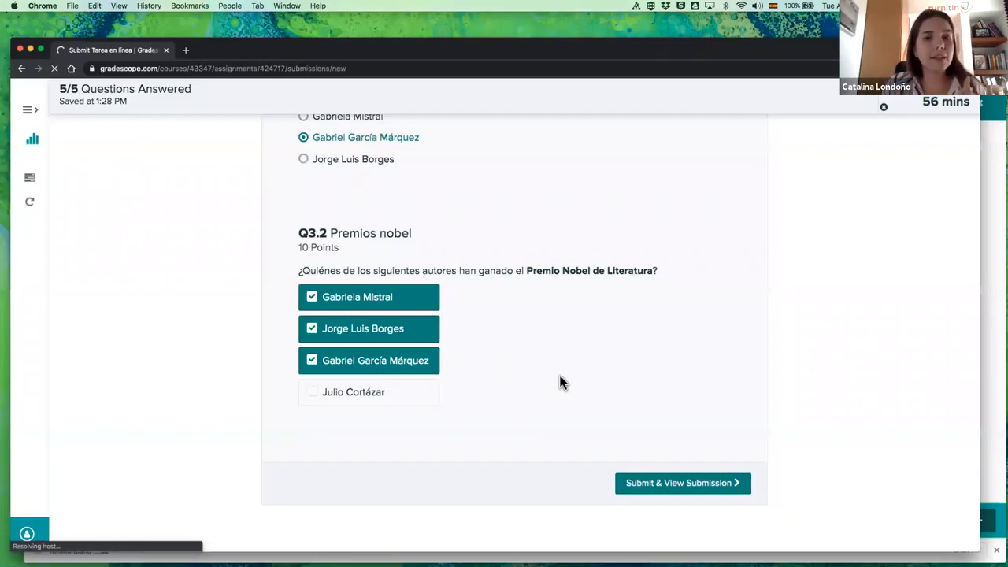
key("ctrl+Up")
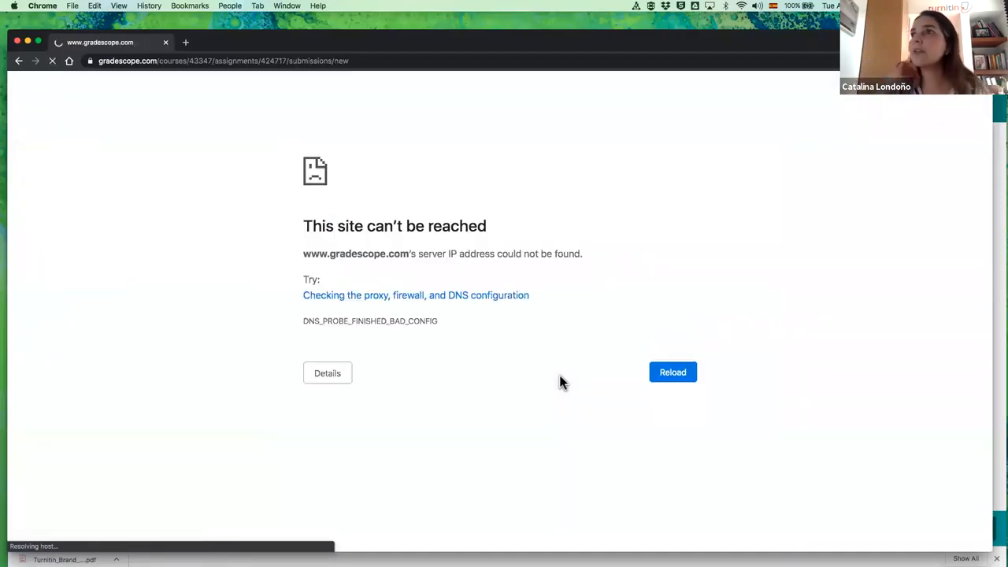
left_click(666, 379)
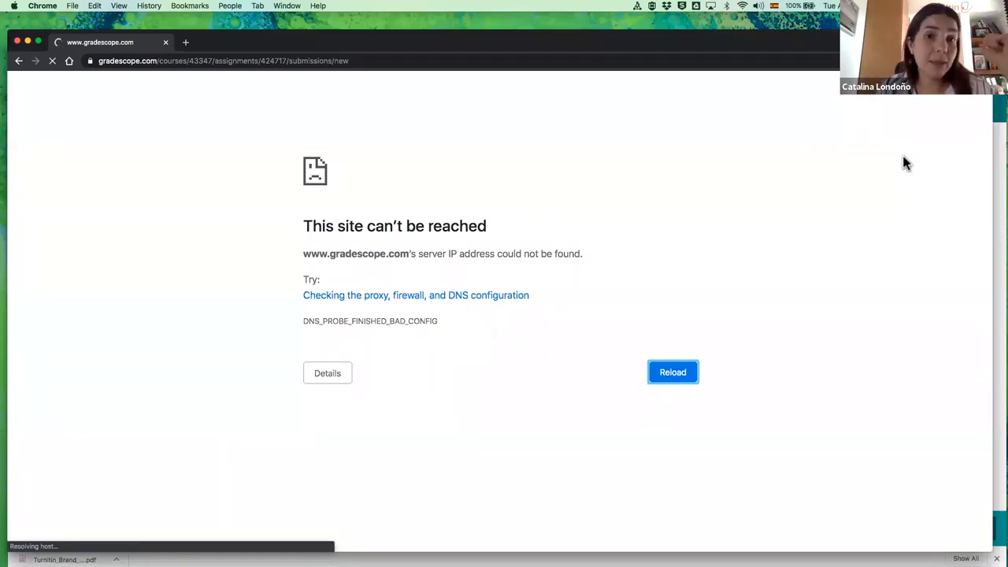
Step: Minimize the student's browser window and open Manage Submissions for Tarea en línea in the instructor's window
left_click(27, 41)
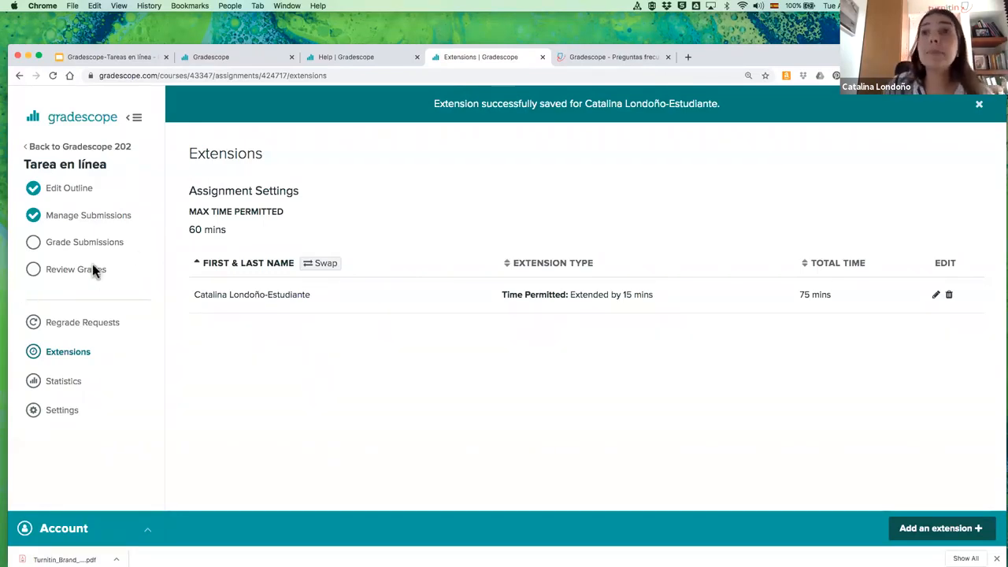
left_click(87, 217)
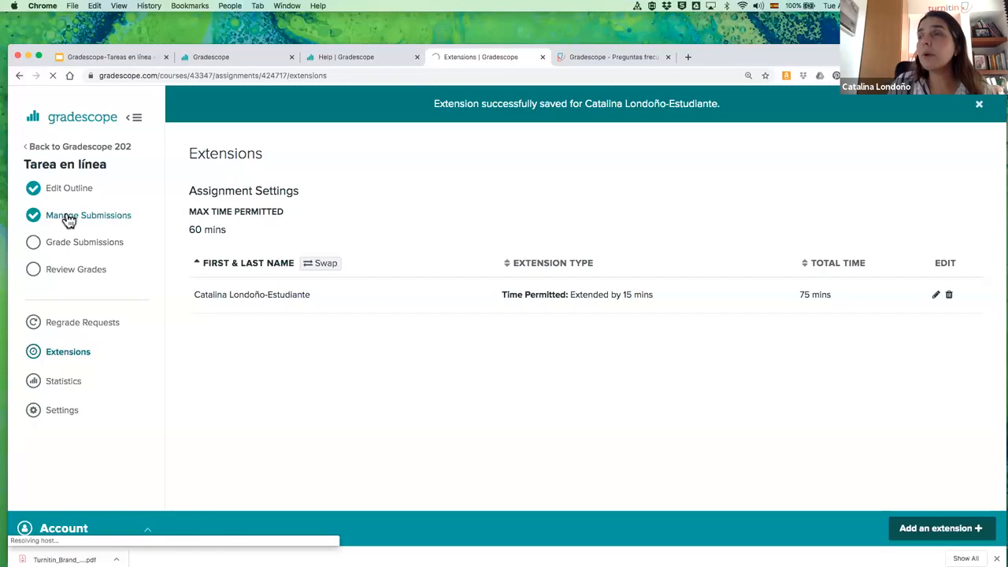
Step: Switch to the Gradescope-Tareas en línea deck in Google Slides and present slide 8 with the timed assignment recording
left_click(116, 55)
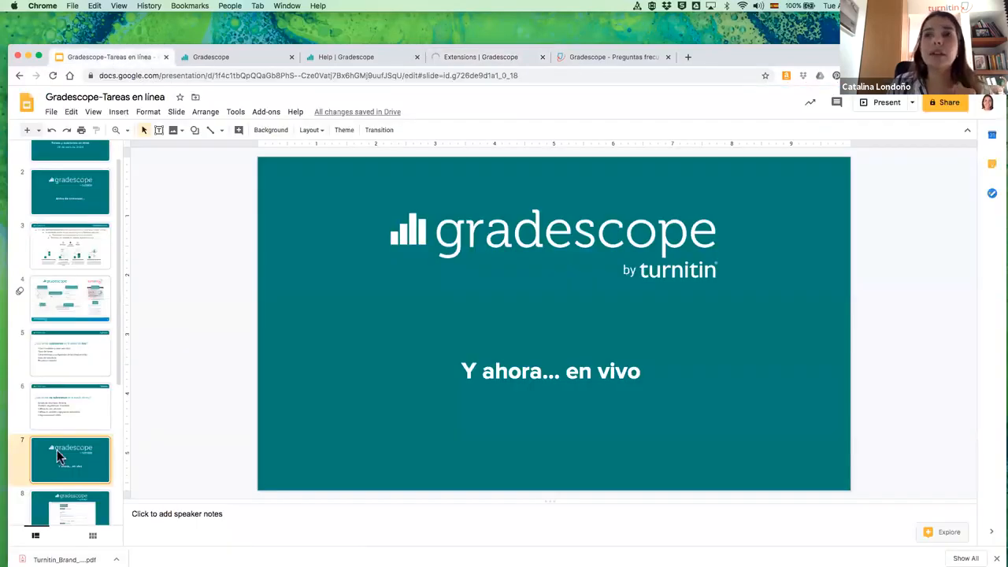
scroll(67, 366, "down", 1)
scroll(67, 364, "down", 2)
left_click(67, 364)
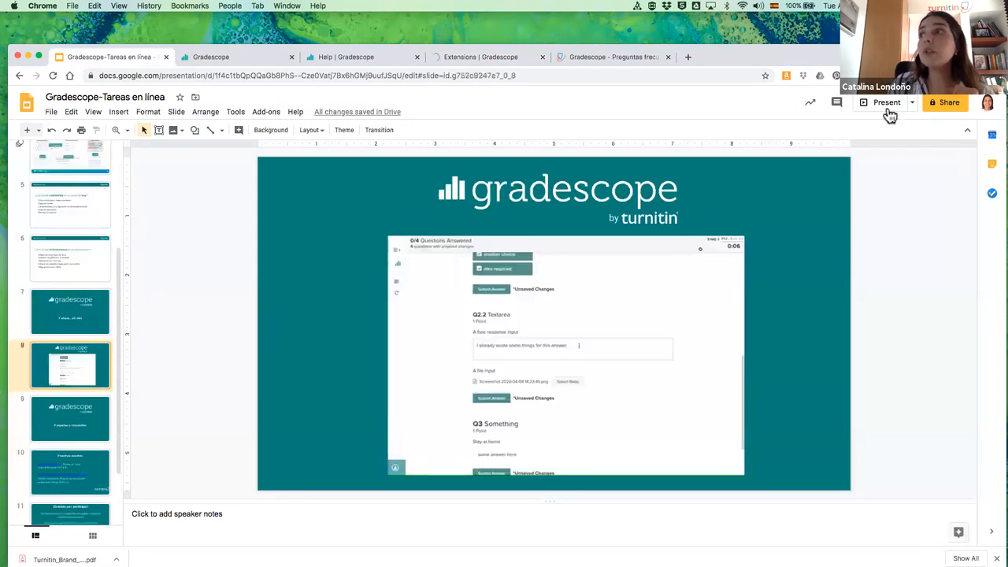
left_click(911, 104)
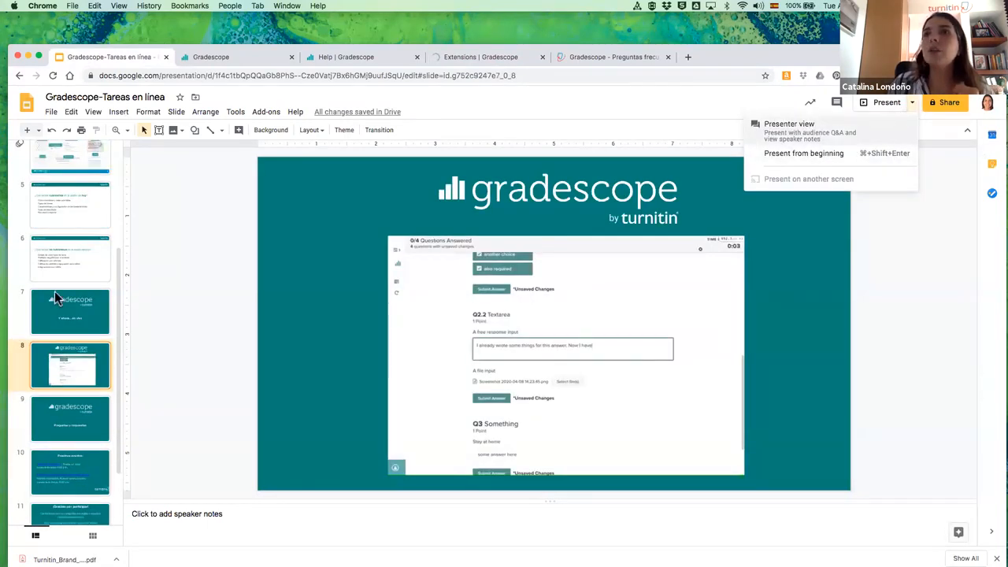
left_click(817, 135)
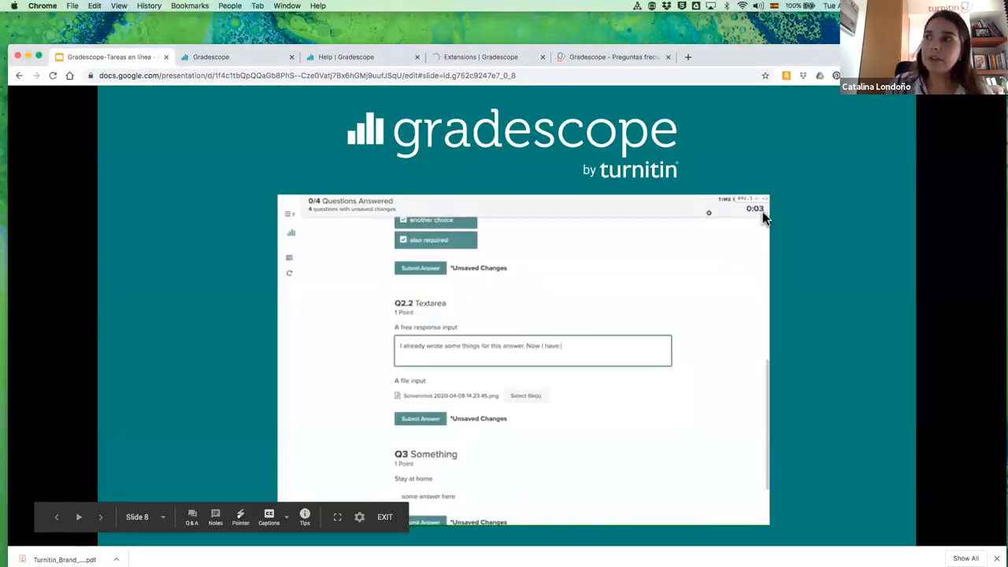
Step: Replay the timed assignment recording by moving between slide 8 and the Preguntas y respuestas slide
left_click(648, 334)
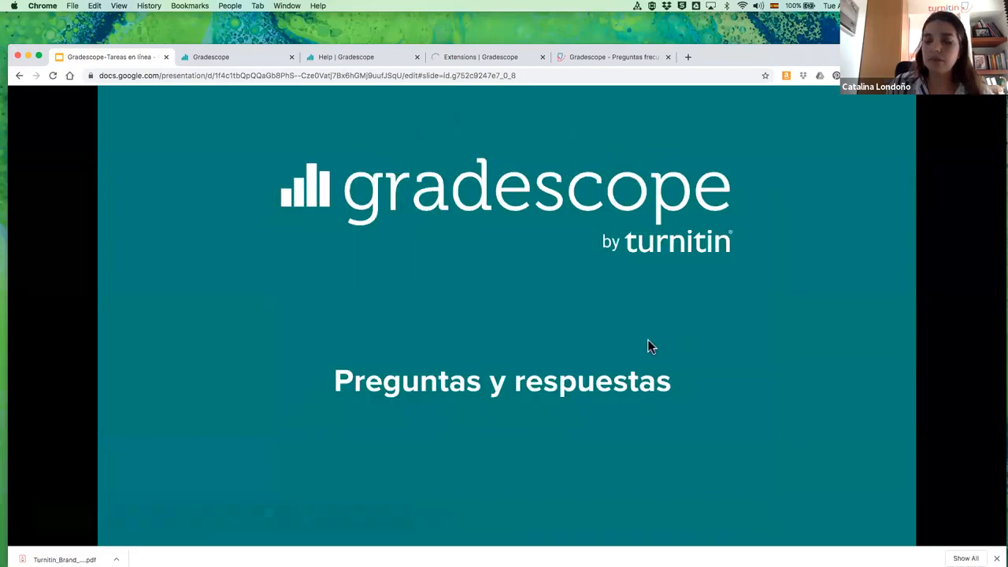
key("Left")
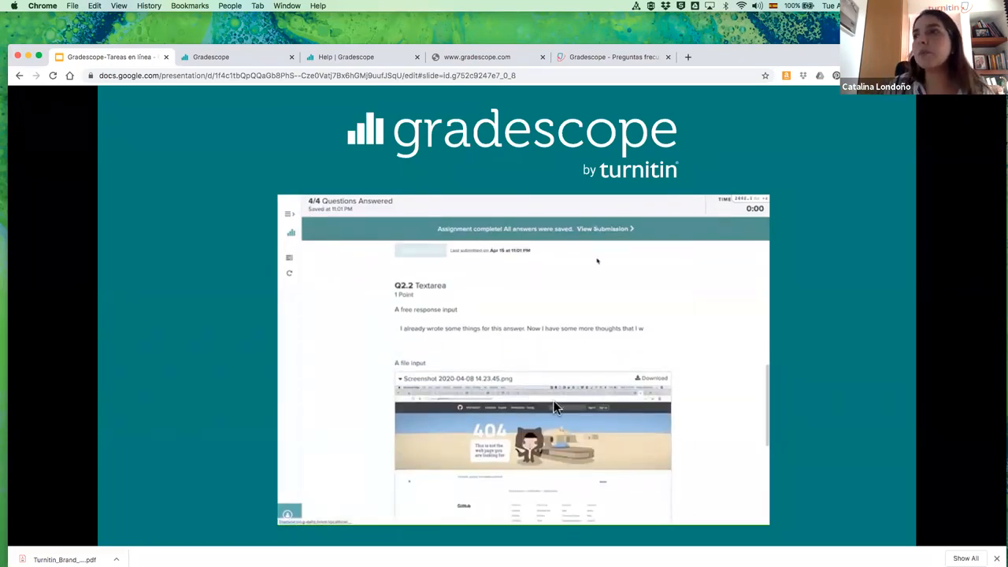
left_click(556, 367)
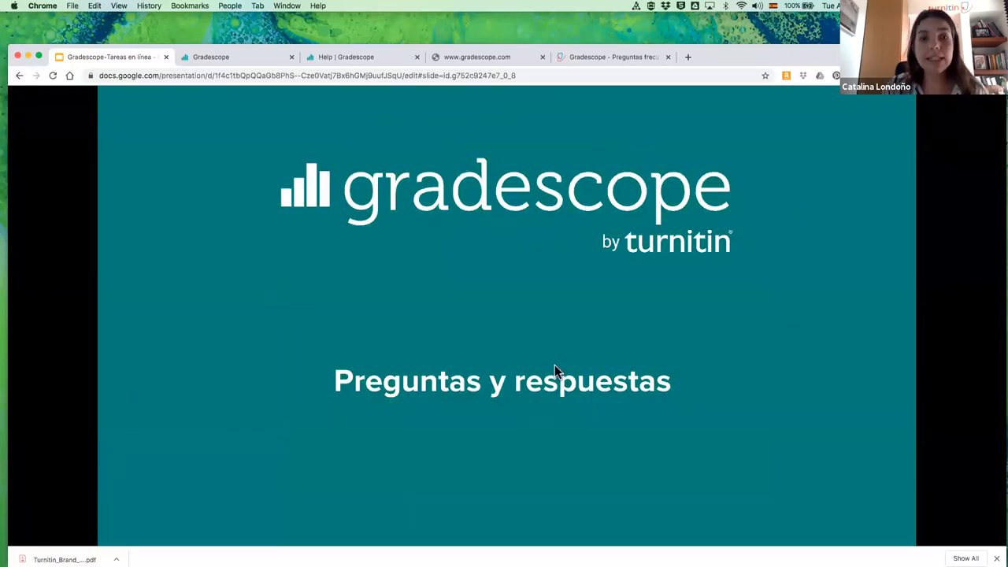
left_click(554, 364)
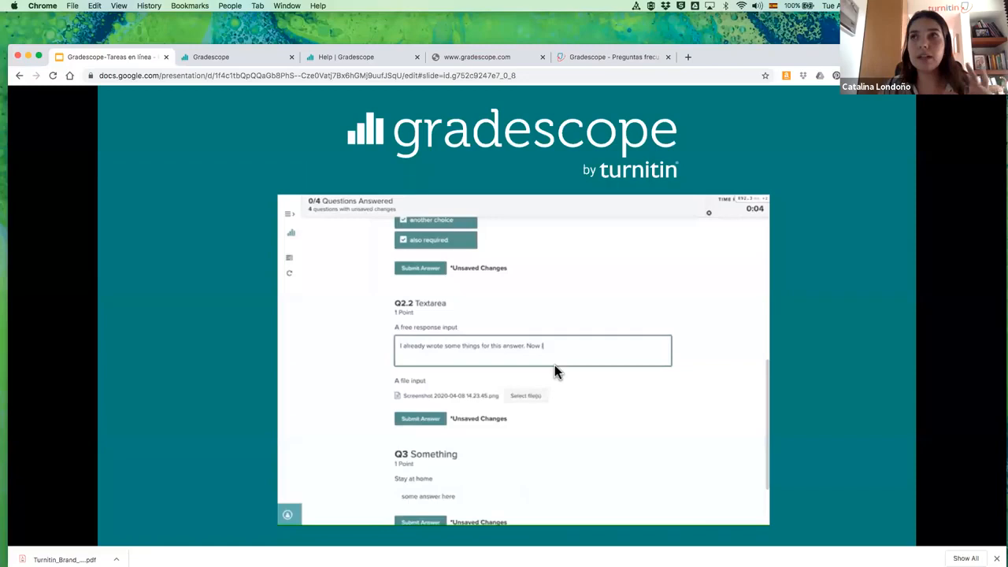
Step: Return to the Gradescope tab with the Tarea en línea submissions page and let it load again
left_click(228, 59)
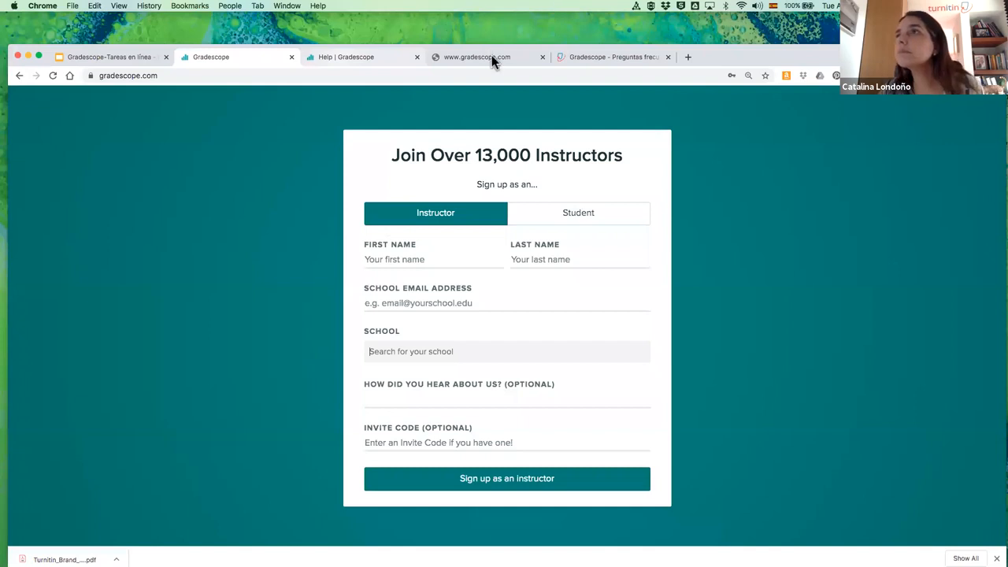
key("ctrl+Tab")
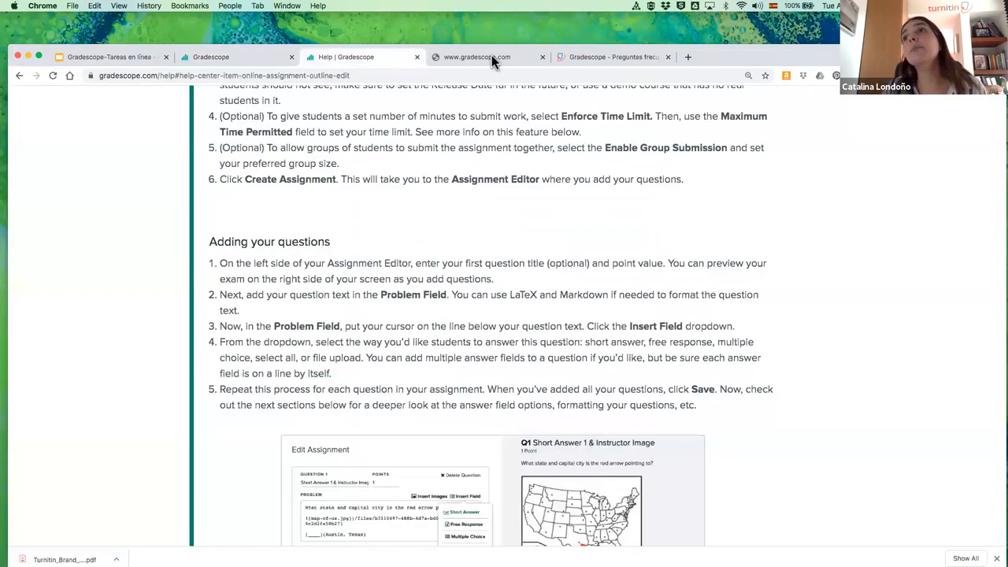
left_click(492, 57)
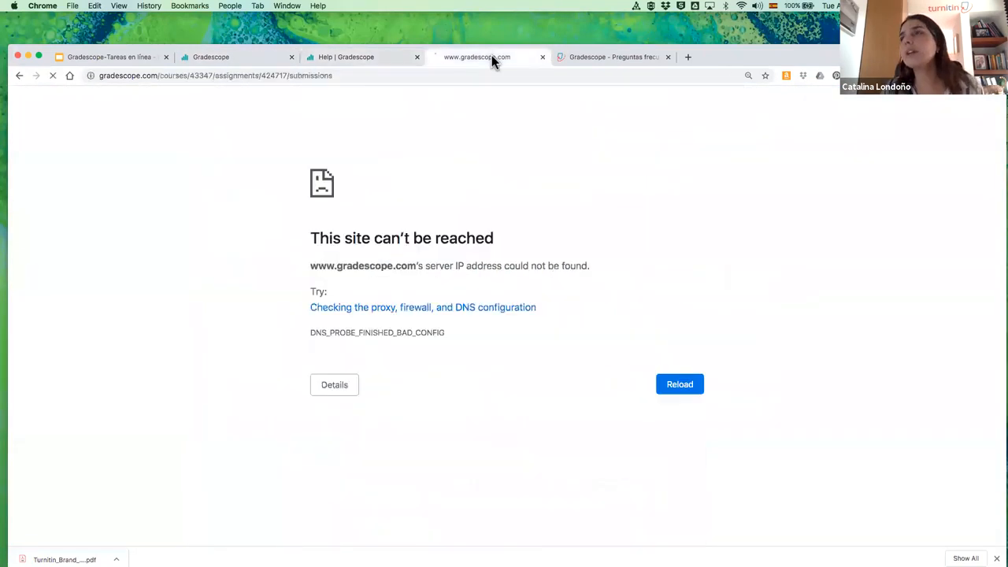
Step: Show the start of the Online Assignments (Beta) article on Gradescope's Assignment Workflow help page
left_click(366, 59)
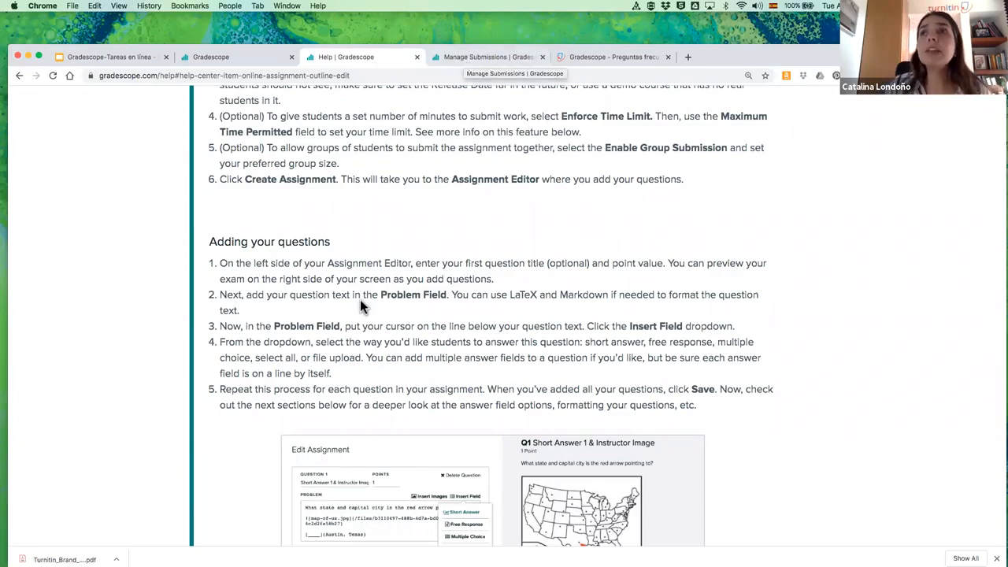
scroll(360, 300, "up", 3)
scroll(320, 346, "up", 10)
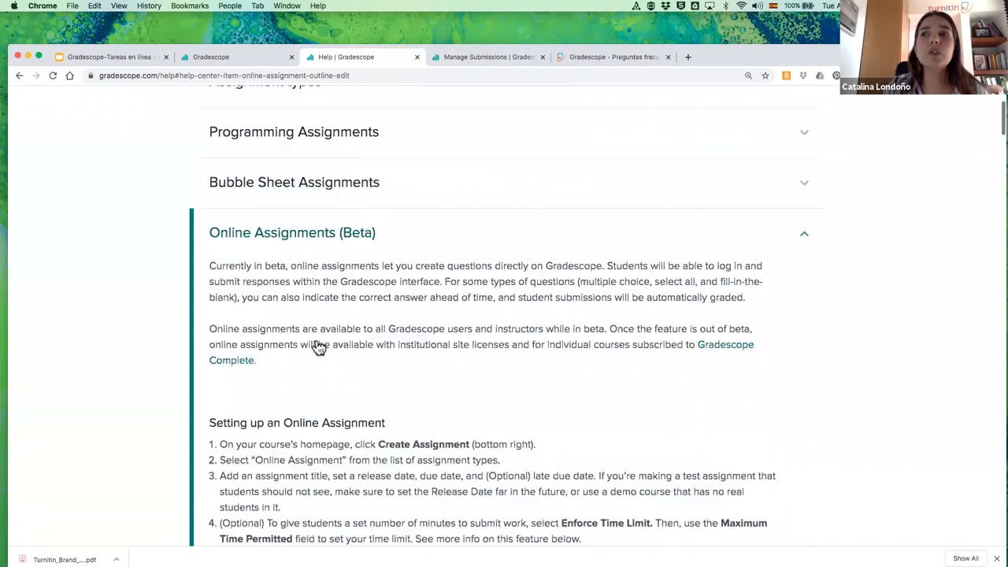
scroll(422, 332, "up", 5)
scroll(423, 332, "down", 1)
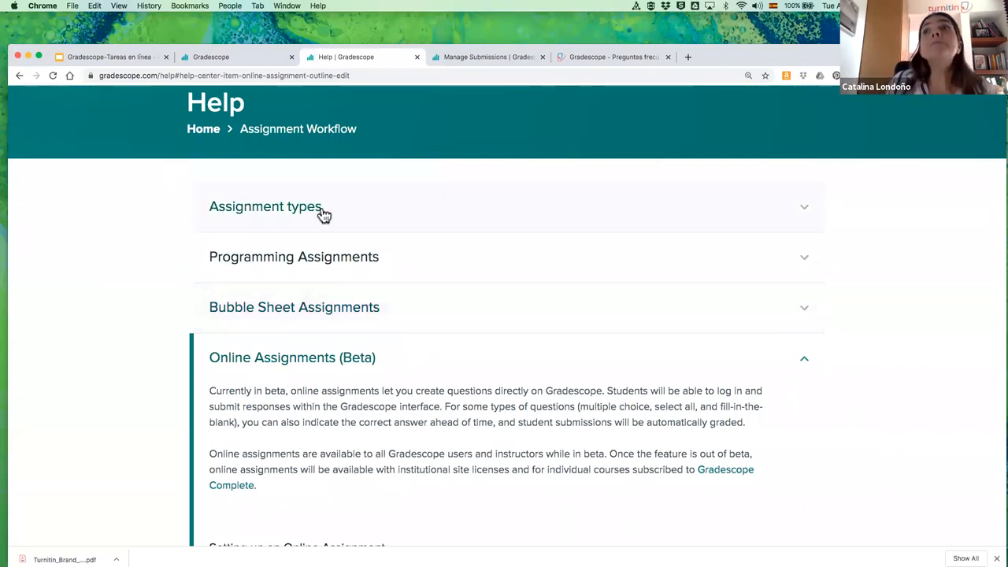
Step: Show the Help Center link in the header of the Gradescope home page
left_click(236, 60)
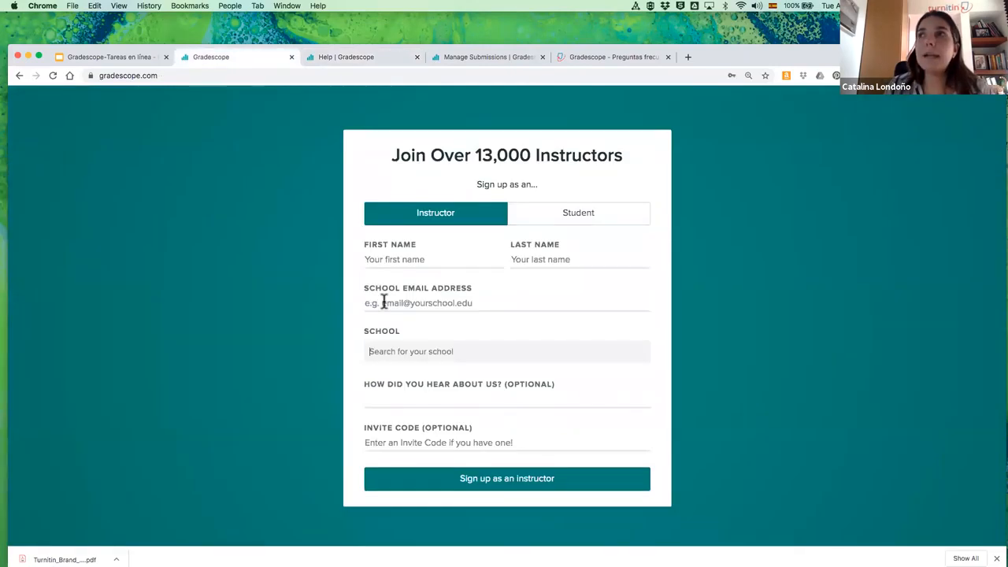
scroll(385, 305, "up", 5)
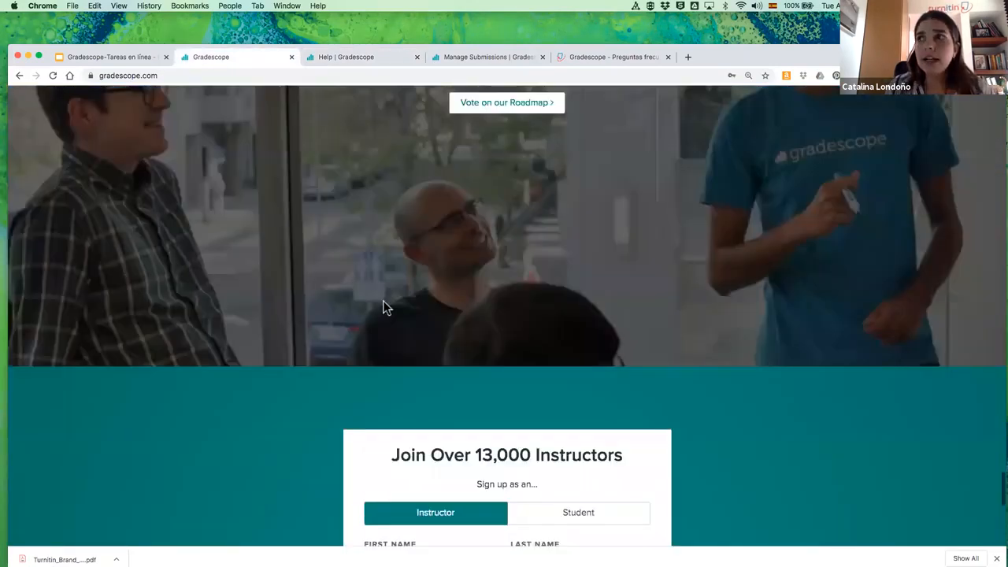
scroll(663, 157, "up", 10)
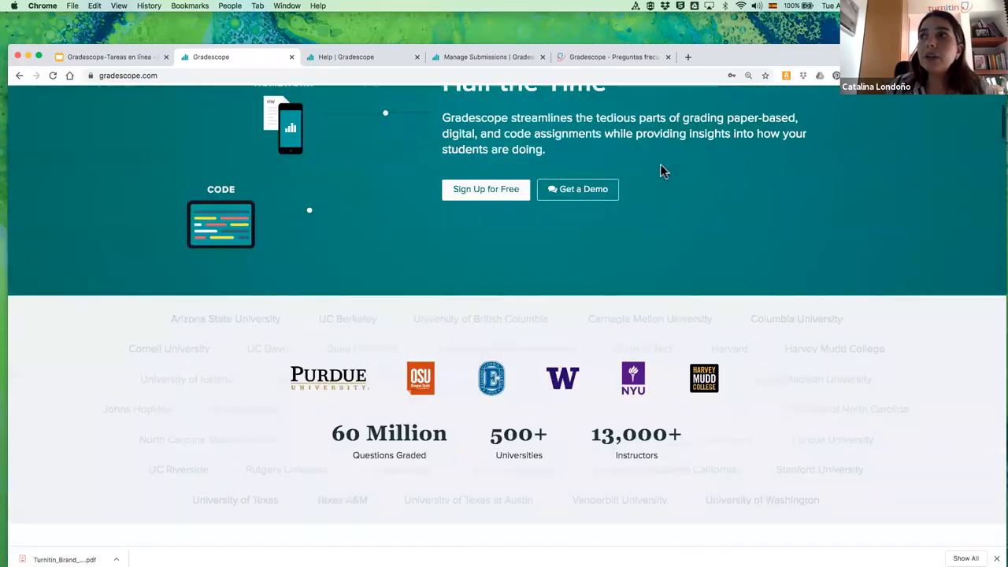
scroll(666, 163, "up", 4)
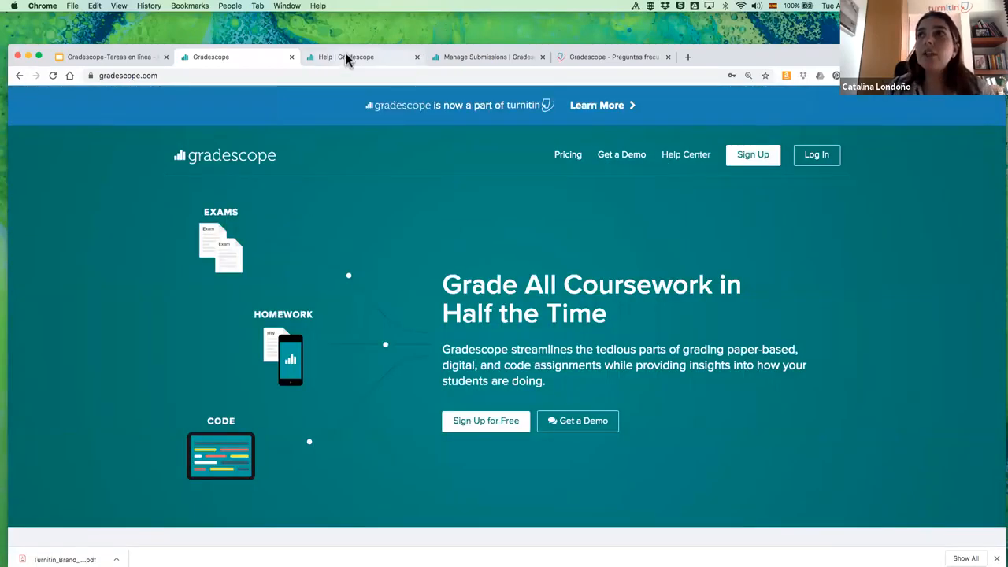
Step: Return to the Assignment Workflow help page, then collapse and re-expand its Online Assignments (Beta) section
key("ctrl+Tab")
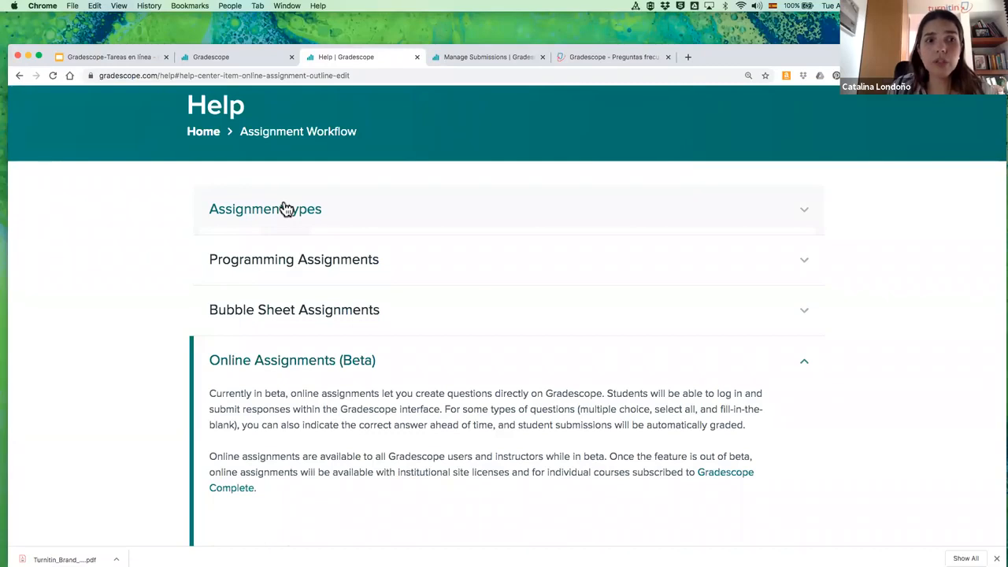
scroll(355, 329, "down", 1)
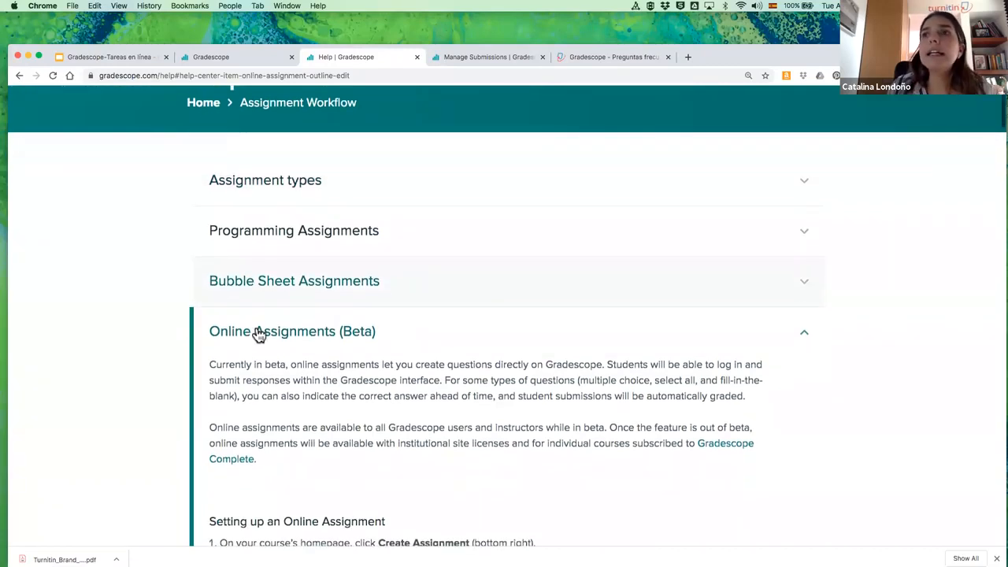
scroll(433, 291, "down", 3)
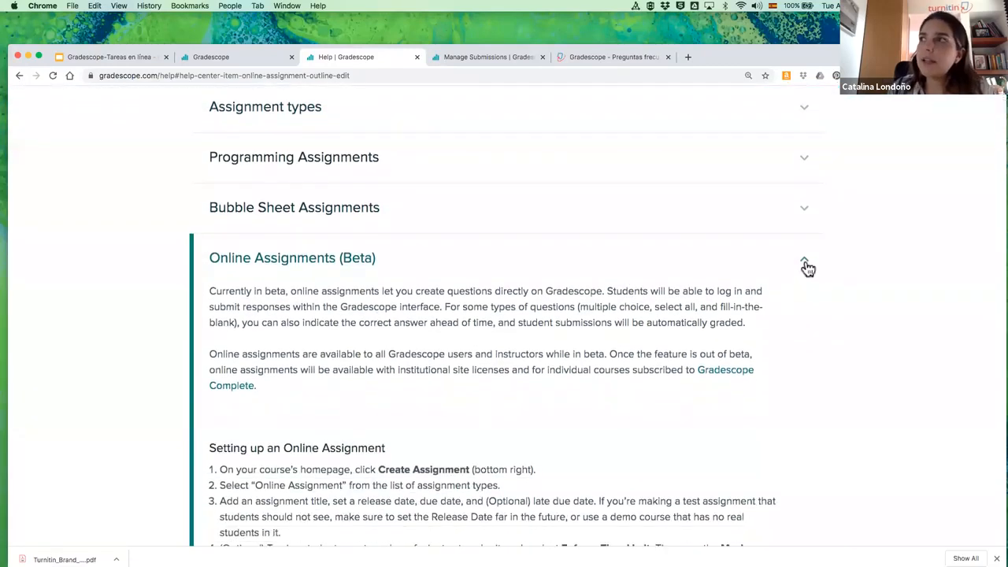
left_click(351, 273)
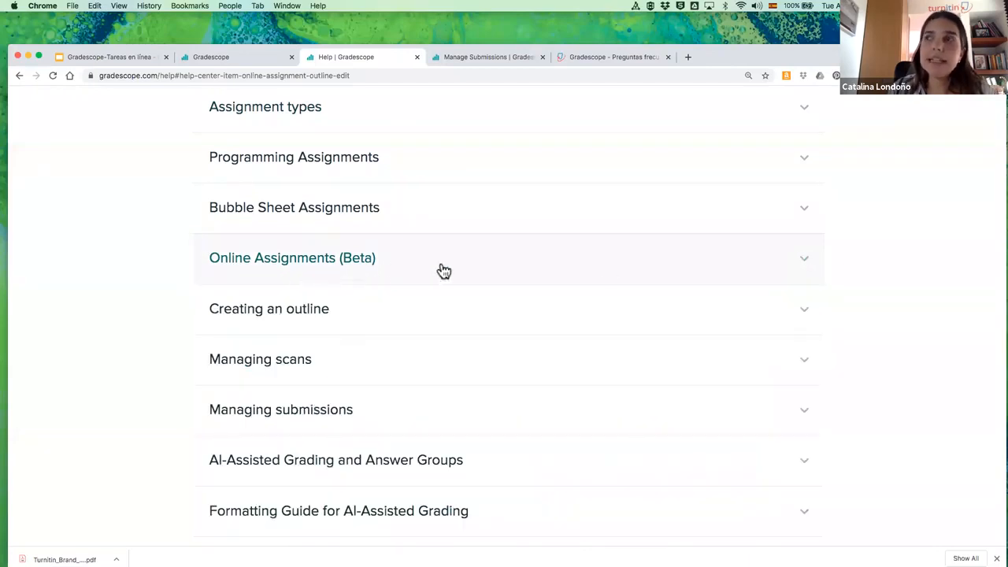
left_click(805, 264)
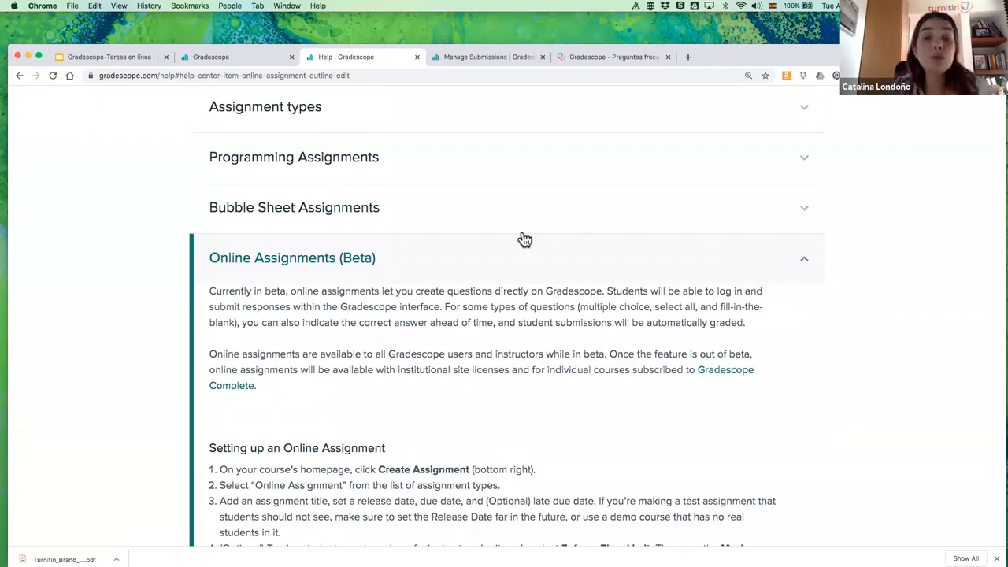
scroll(524, 240, "up", 3)
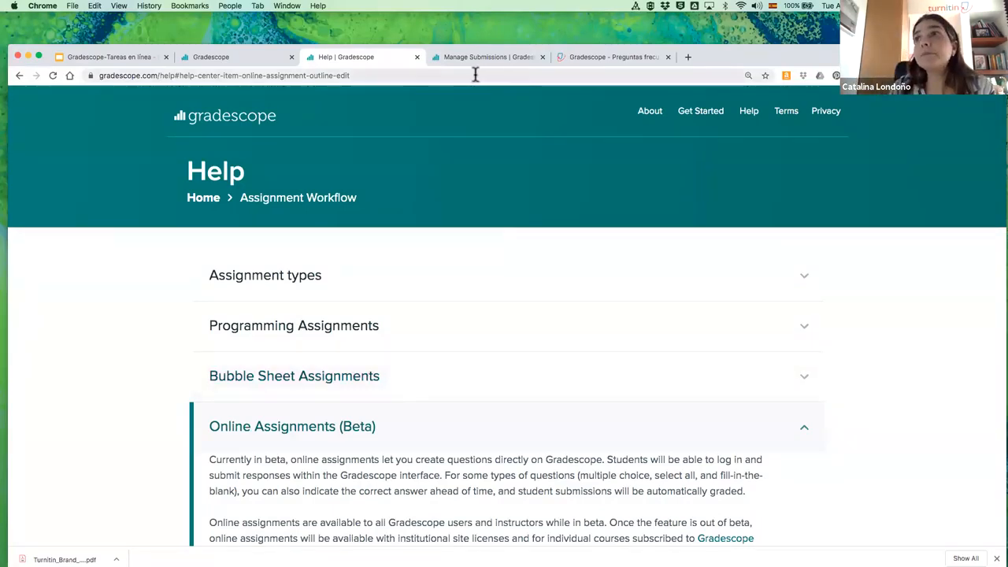
Step: Switch to the Google Slides presentation and advance past the questions and upcoming events slides to the closing slide, number 11
left_click(108, 56)
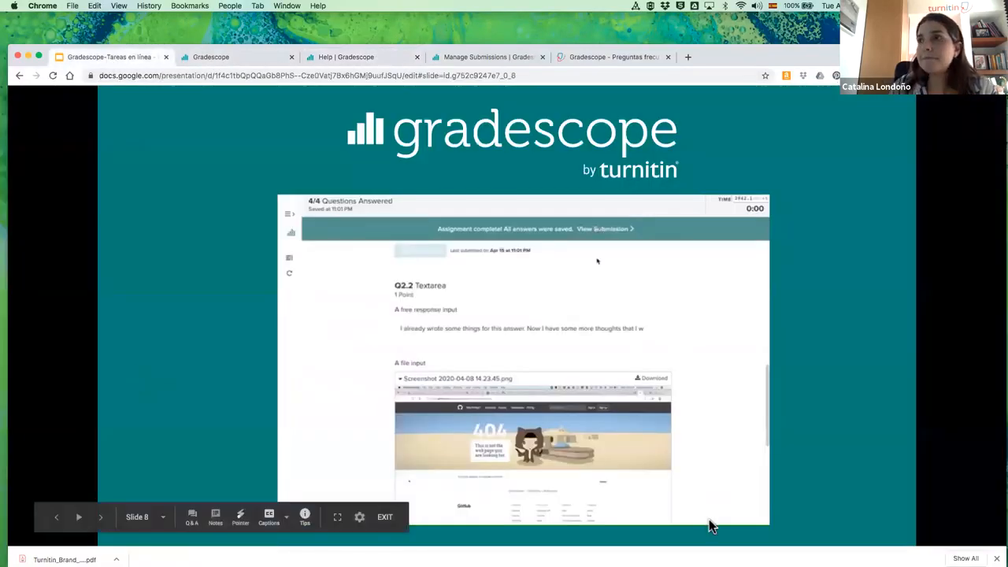
key("Right")
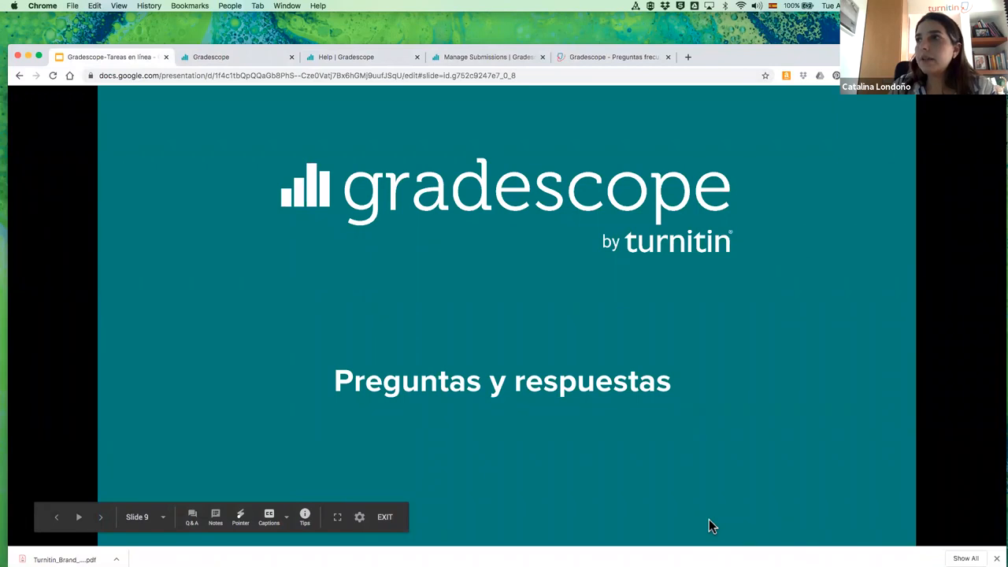
key("Right")
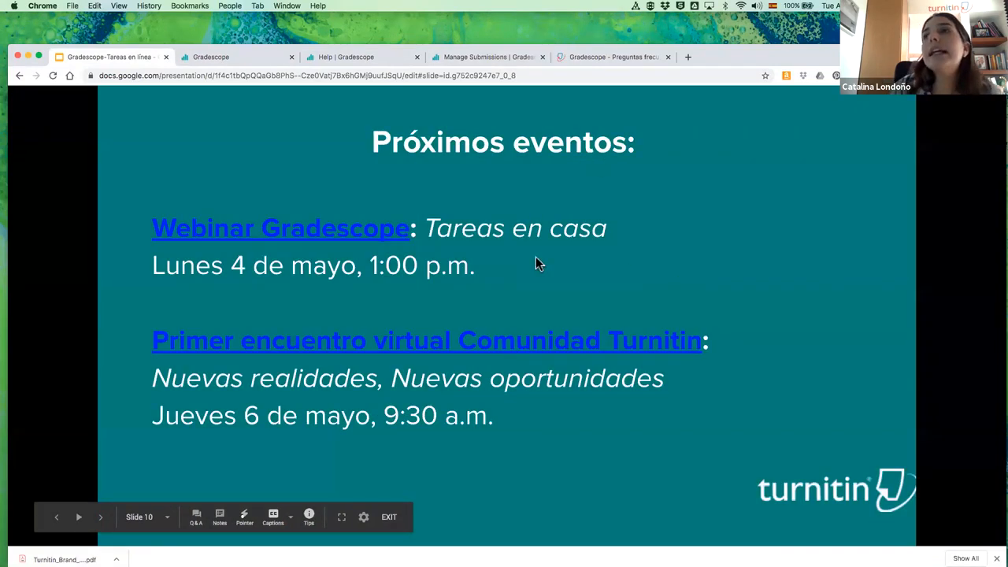
key("Right")
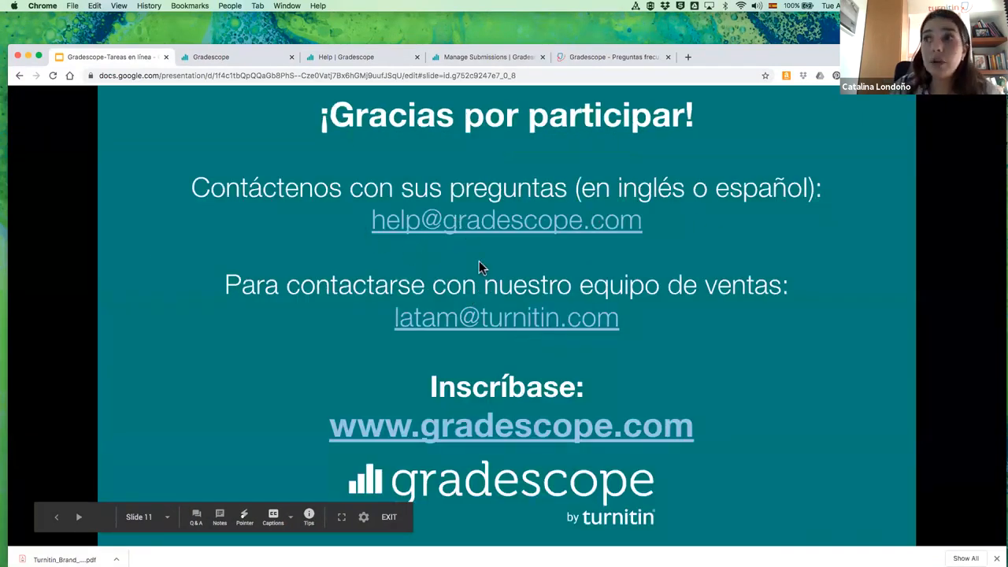
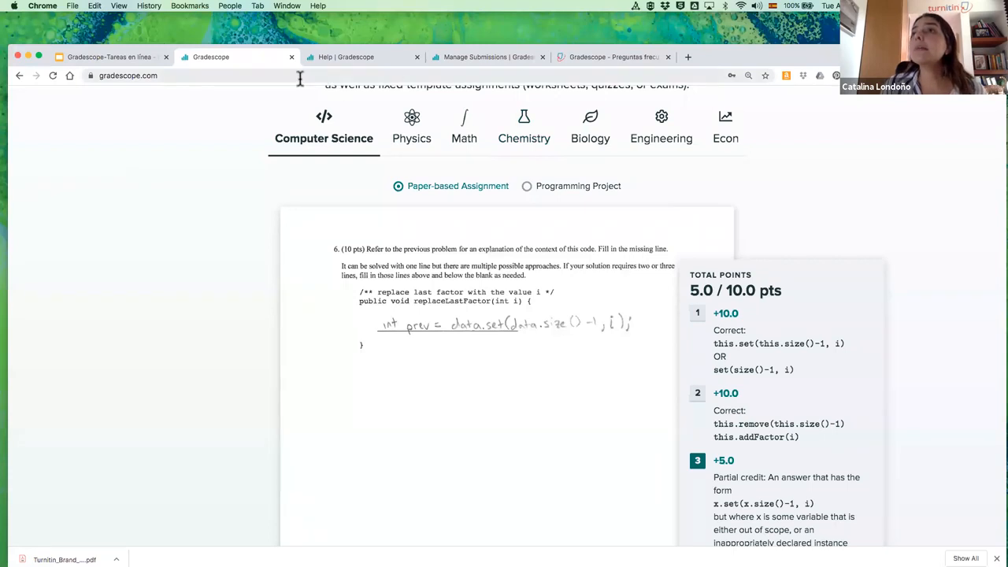
Step: Switch to Gradescope, open the outline of Tarea en línea and look through questions 1 and 2
left_click(511, 57)
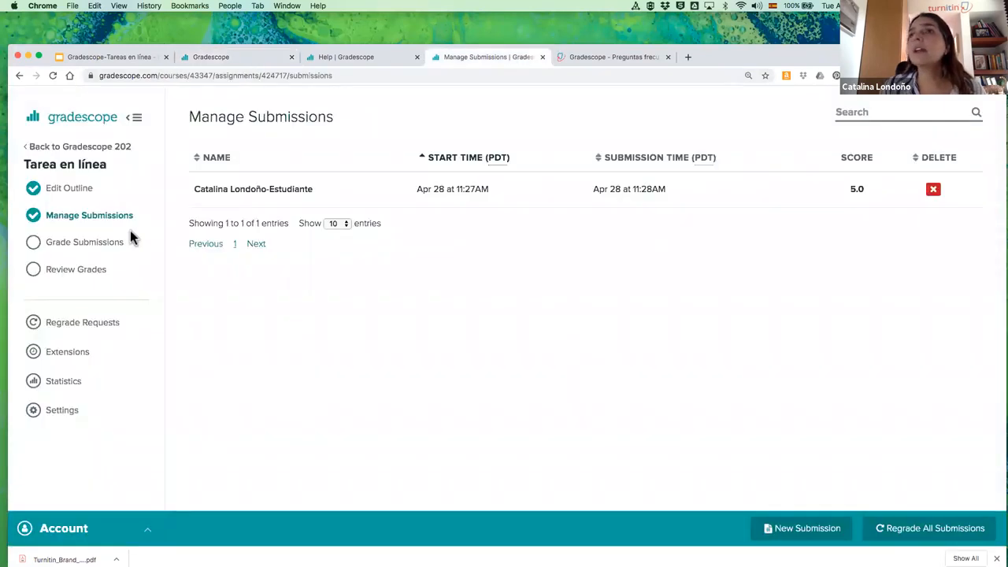
left_click(62, 190)
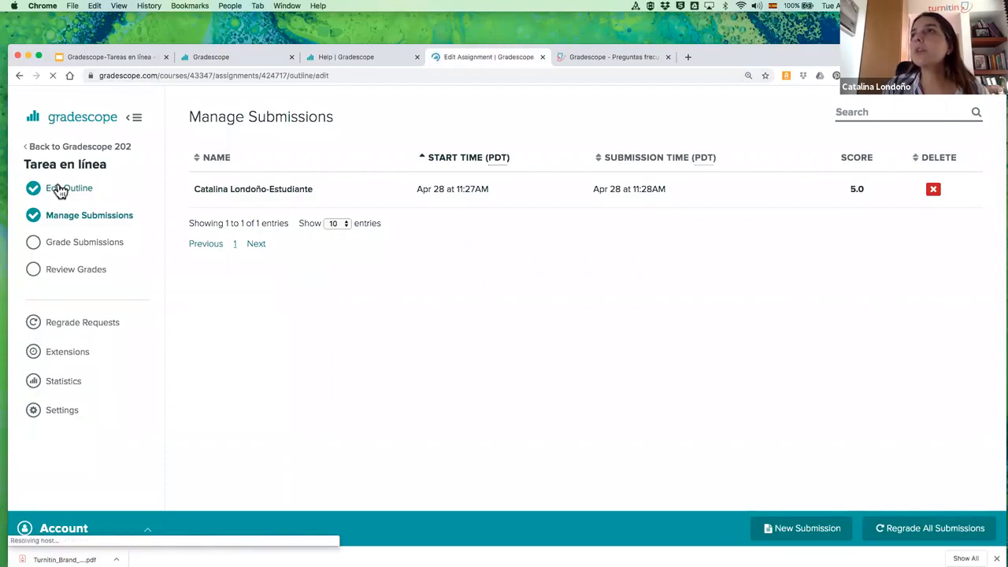
scroll(332, 508, "down", 3)
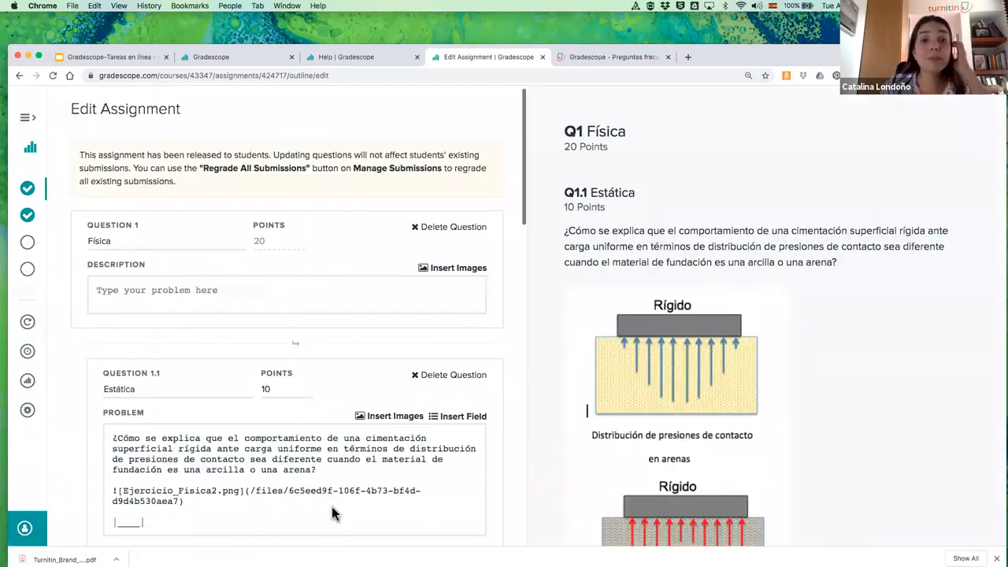
scroll(332, 506, "down", 9)
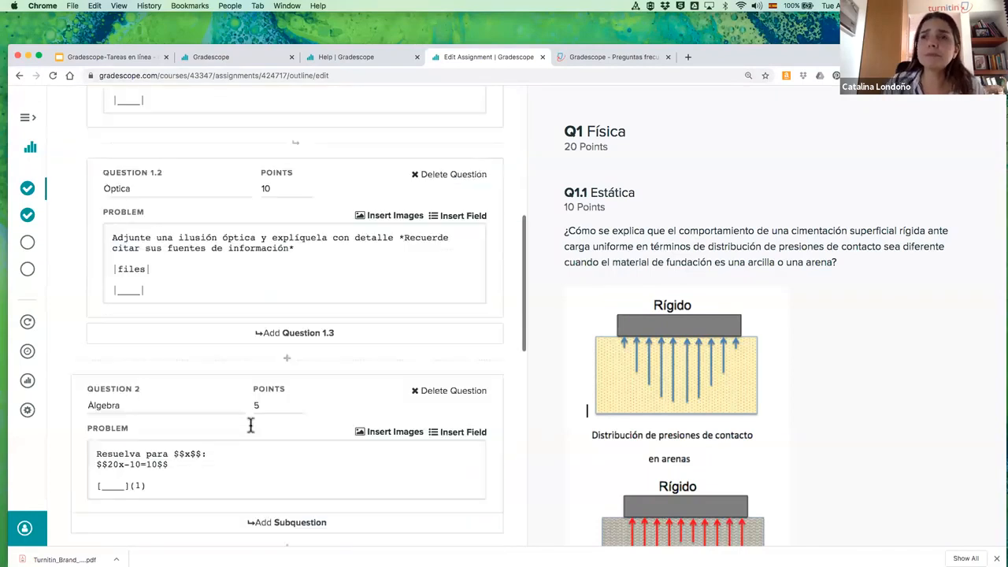
scroll(251, 425, "down", 11)
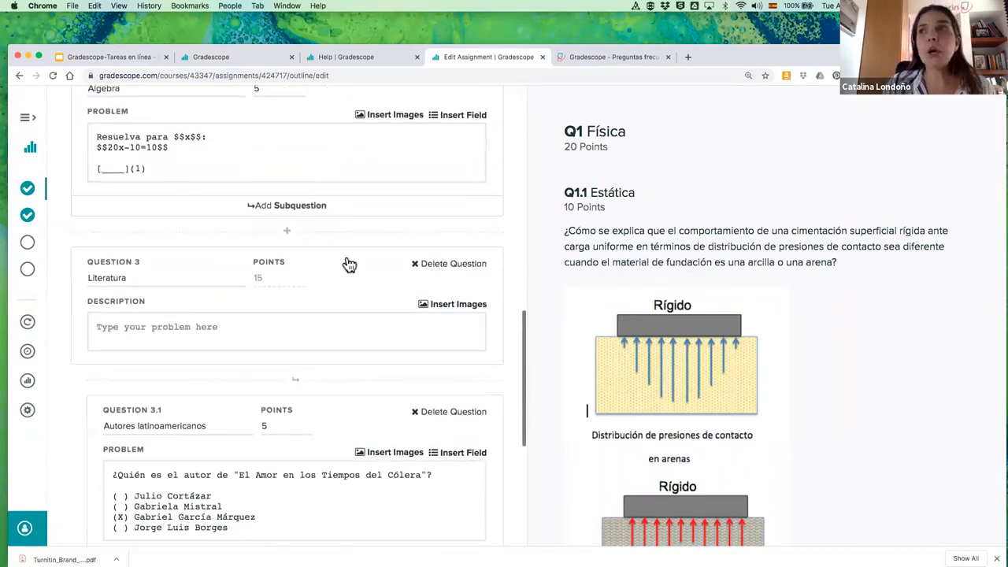
Step: Show how correct answers are marked in questions 3.1 Autores latinoamericanos and 3.2 Premios nobel, comparing them with the preview
scroll(231, 348, "down", 1)
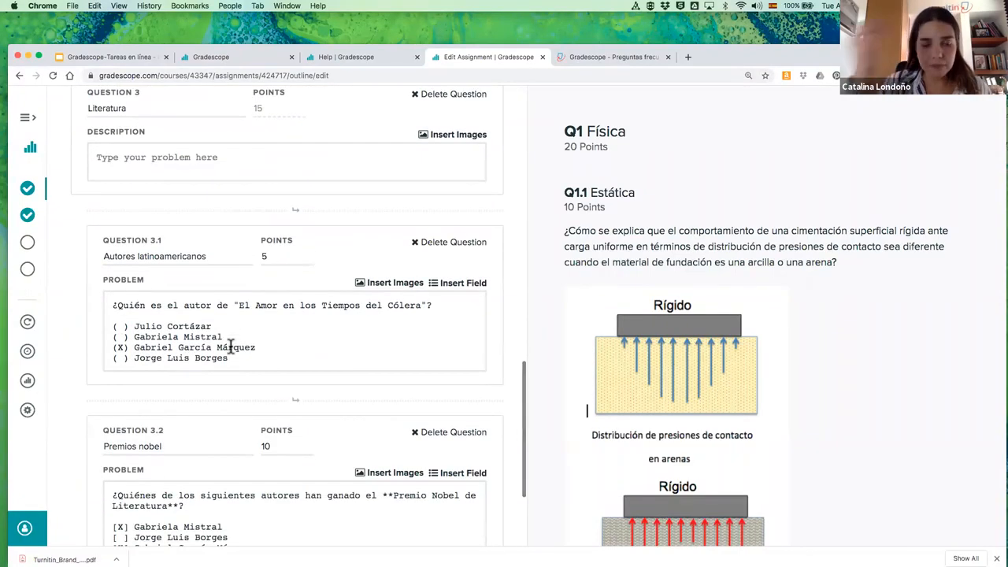
scroll(168, 281, "down", 1)
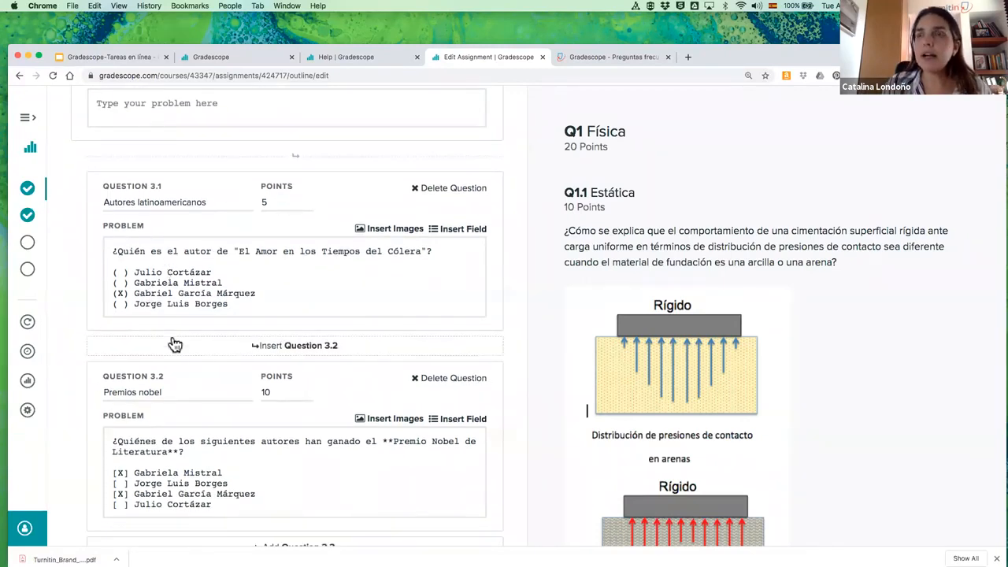
scroll(149, 323, "up", 1)
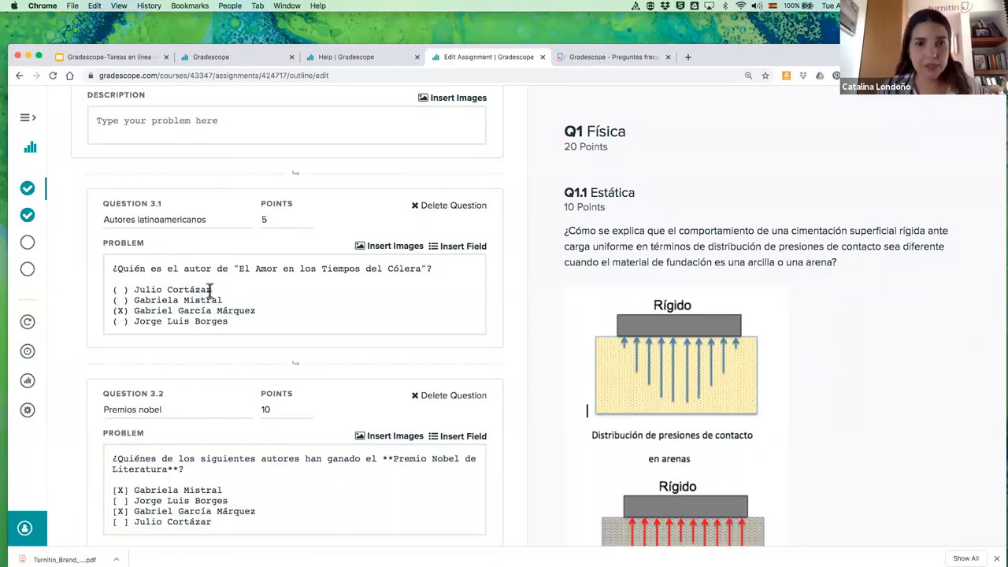
left_click(121, 312)
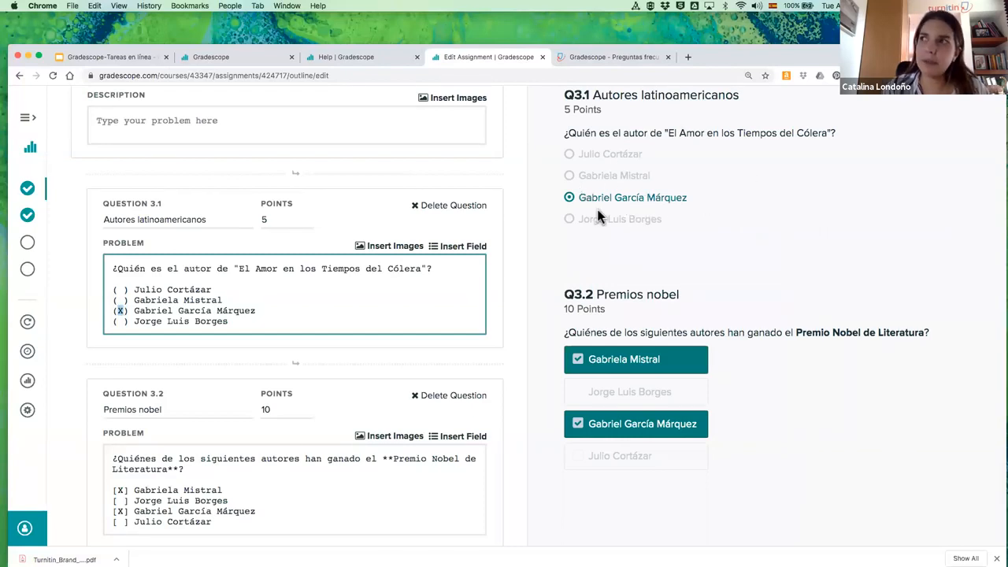
scroll(237, 394, "down", 3)
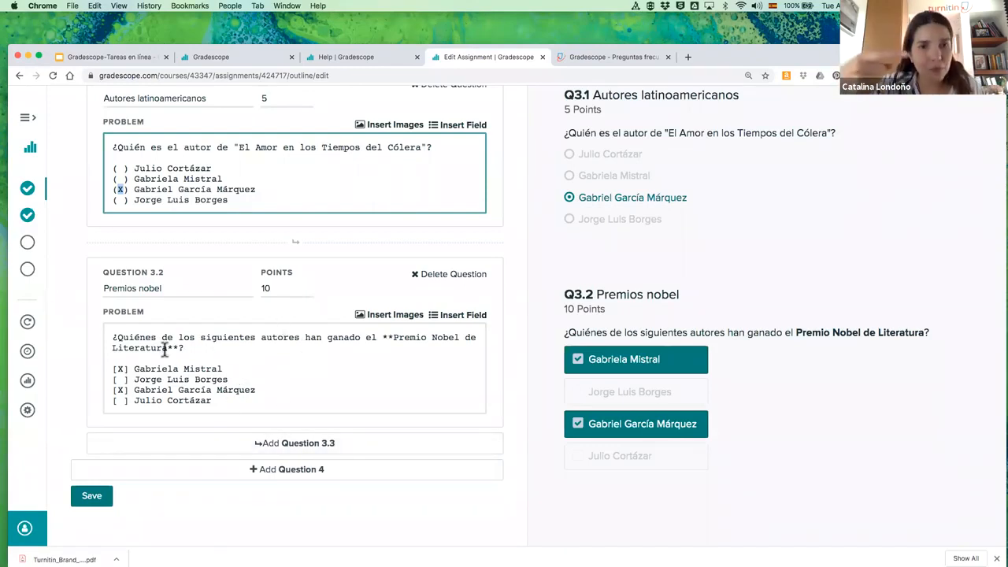
left_click(115, 370)
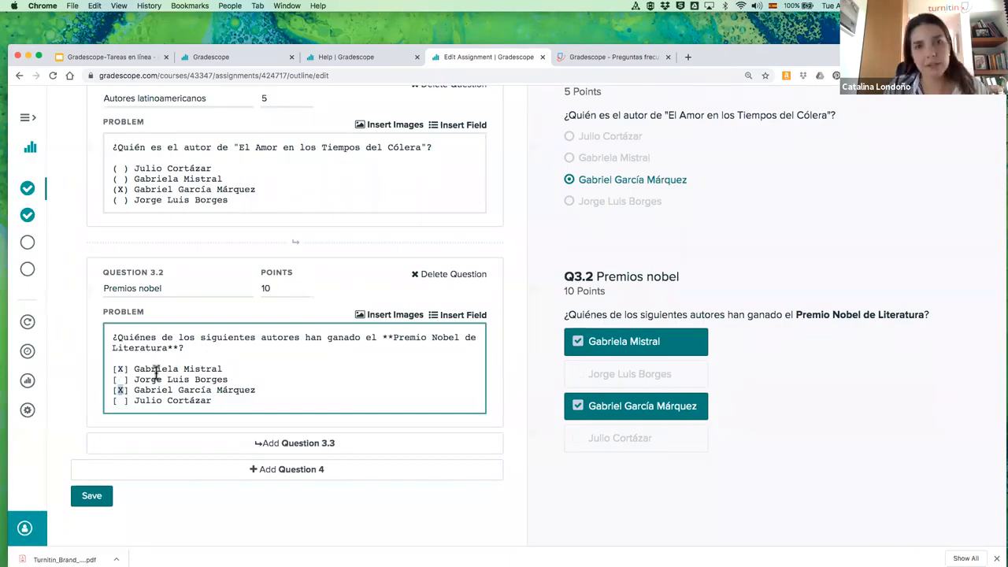
Step: Show the predefined answer in question 2 Álgebra, and go over the answer choices of question 3 again
scroll(207, 236, "up", 5)
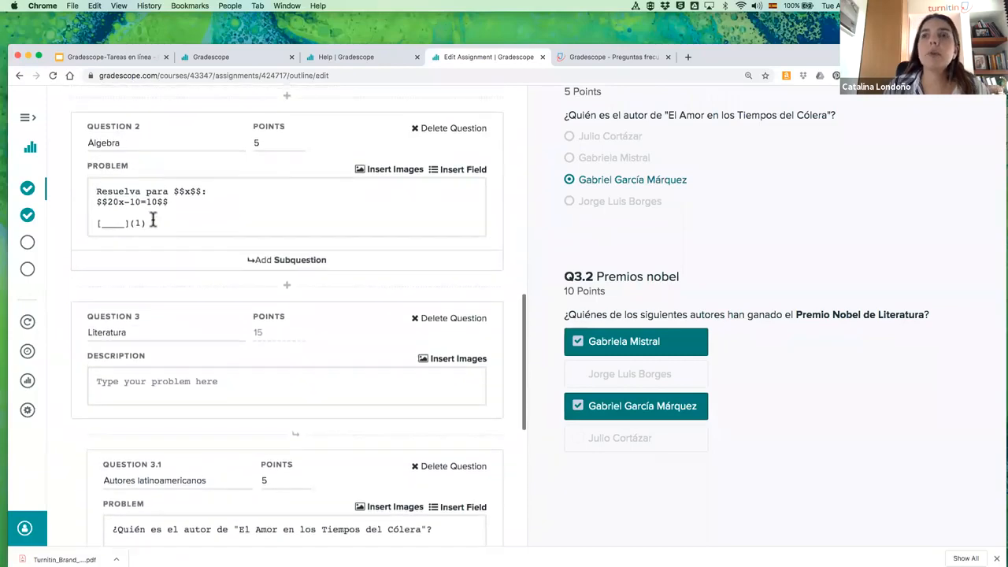
left_click(141, 222)
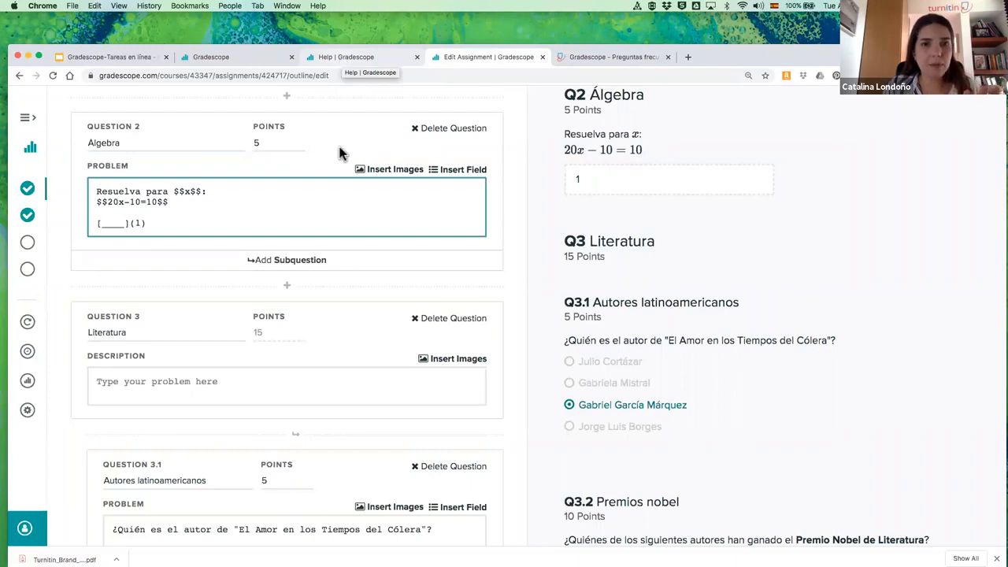
scroll(342, 299, "up", 1)
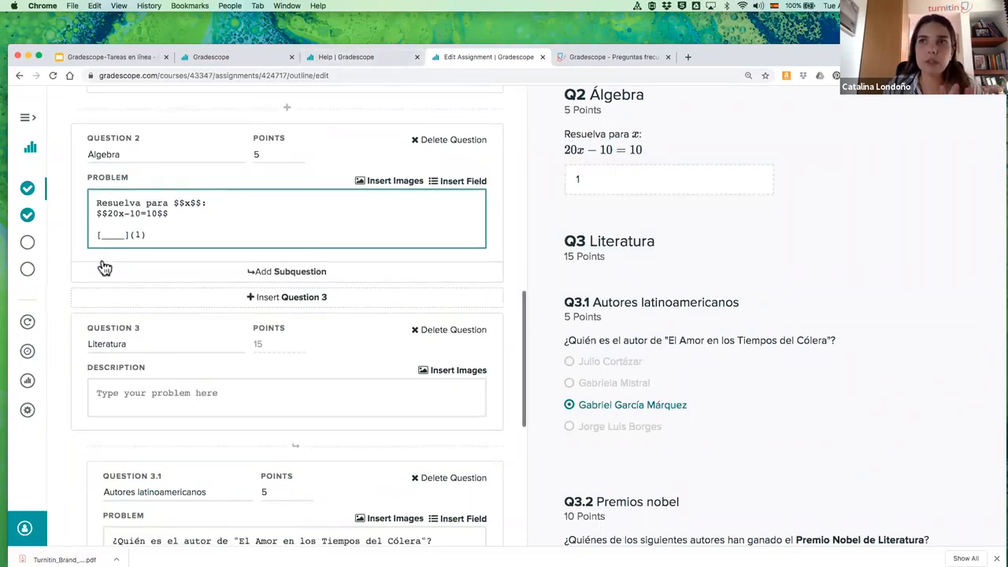
scroll(153, 313, "down", 4)
scroll(149, 408, "down", 7)
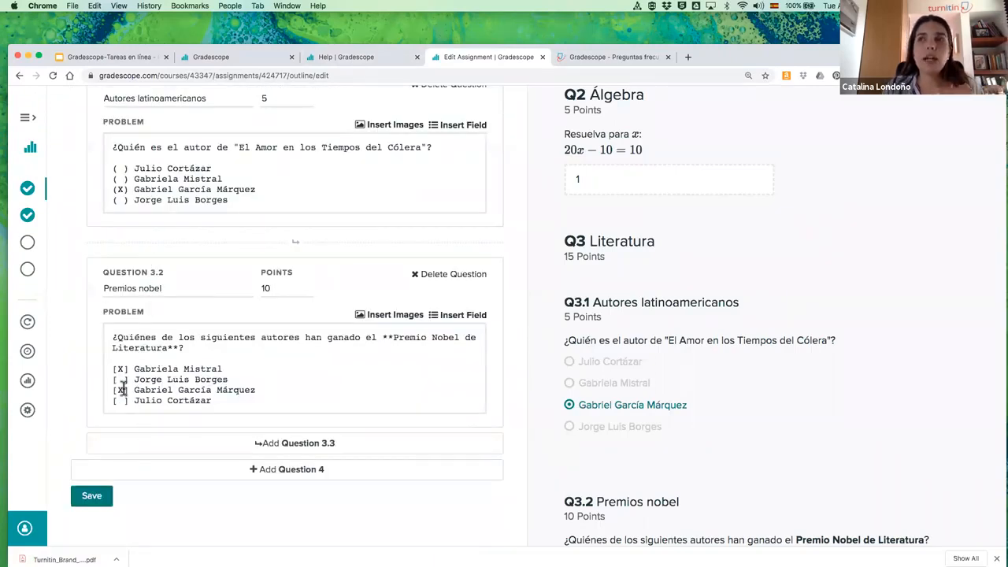
scroll(144, 292, "up", 6)
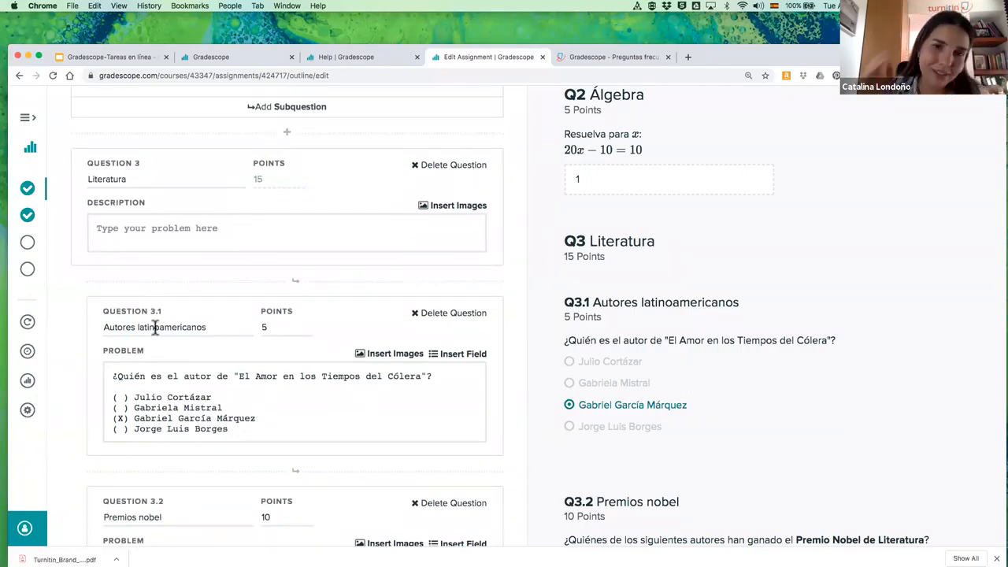
Step: Show the assignment's grading progress and open question 1.1 Estática for grading, looking over the submission
left_click(30, 244)
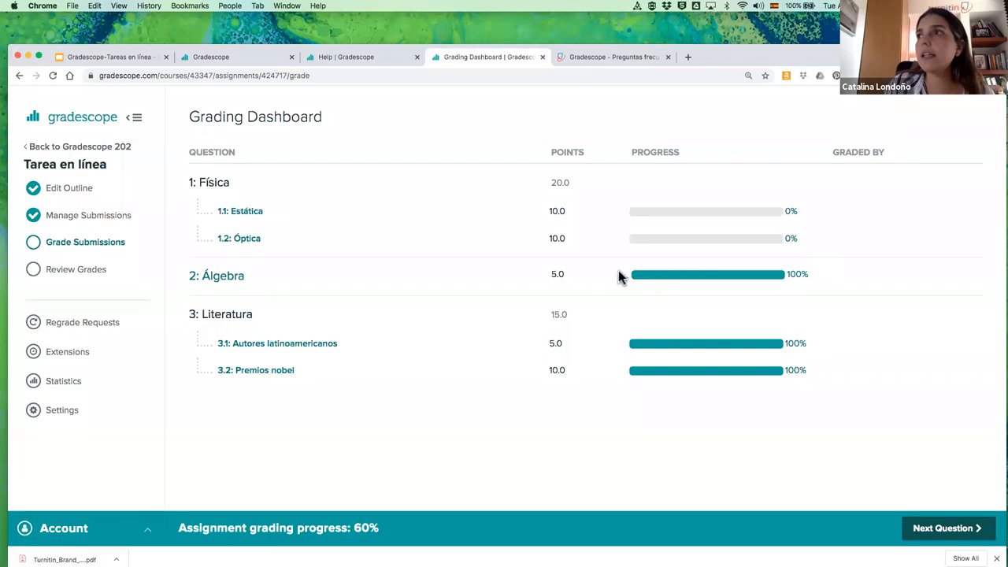
left_click(244, 214)
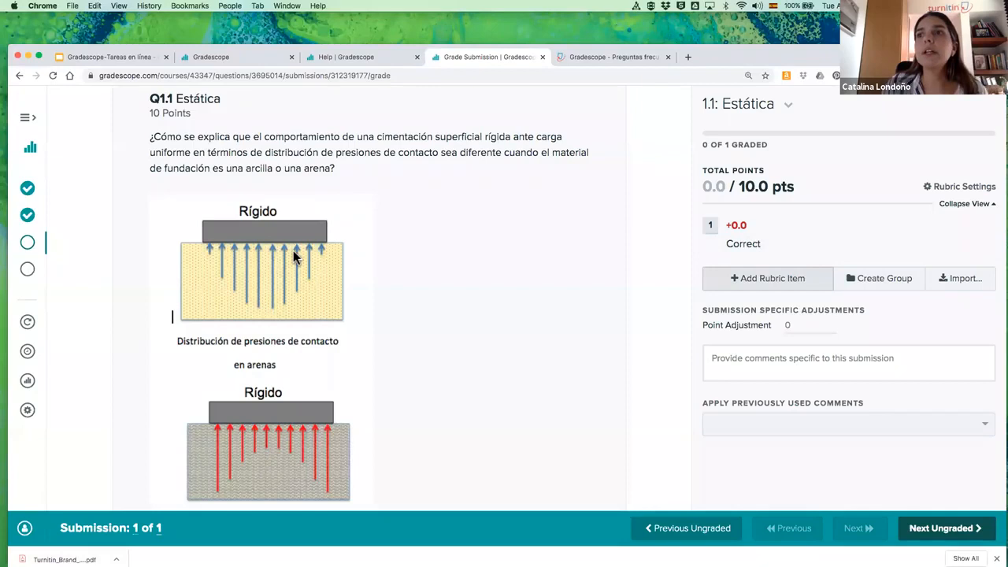
scroll(293, 250, "down", 3)
scroll(293, 251, "up", 3)
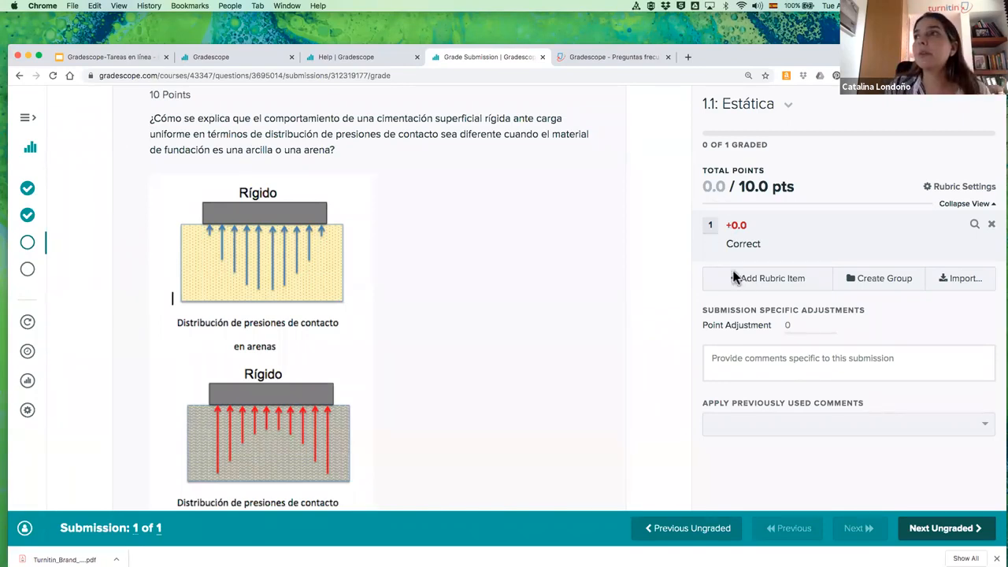
Step: Add the rubric item "Faltó claridad en la respuesta" to question 1.1 with a value of 3 points
left_click(754, 282)
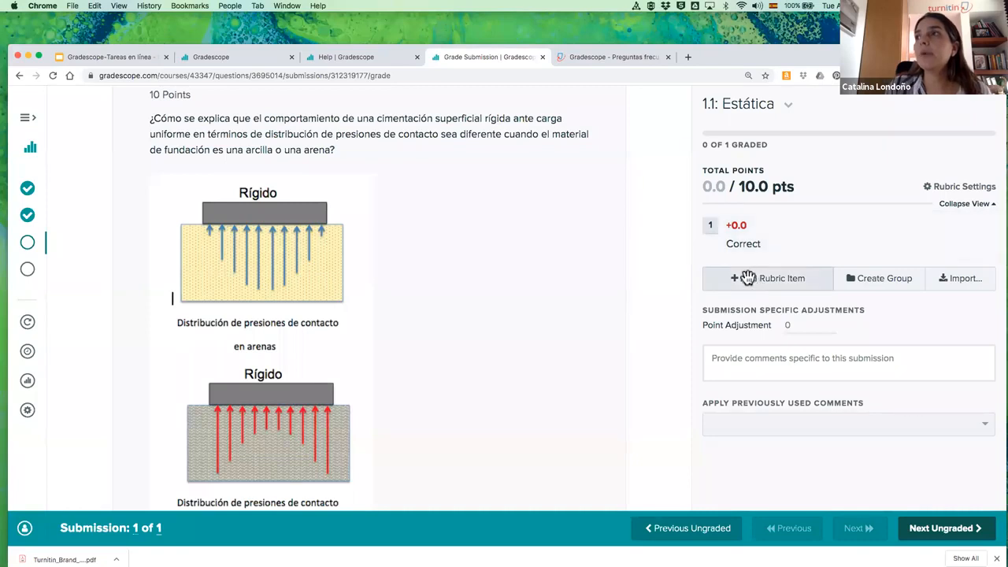
type("F")
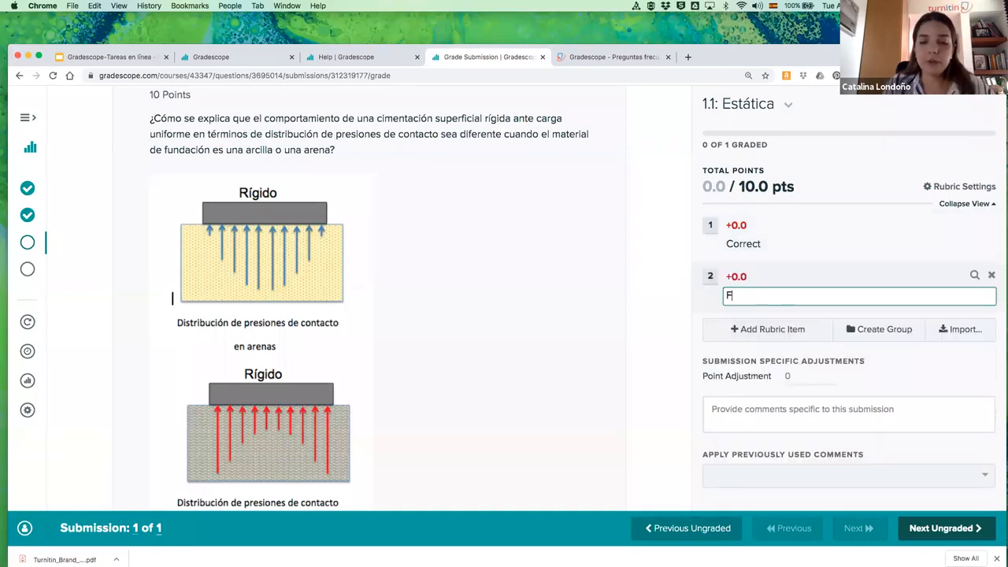
type("altó c")
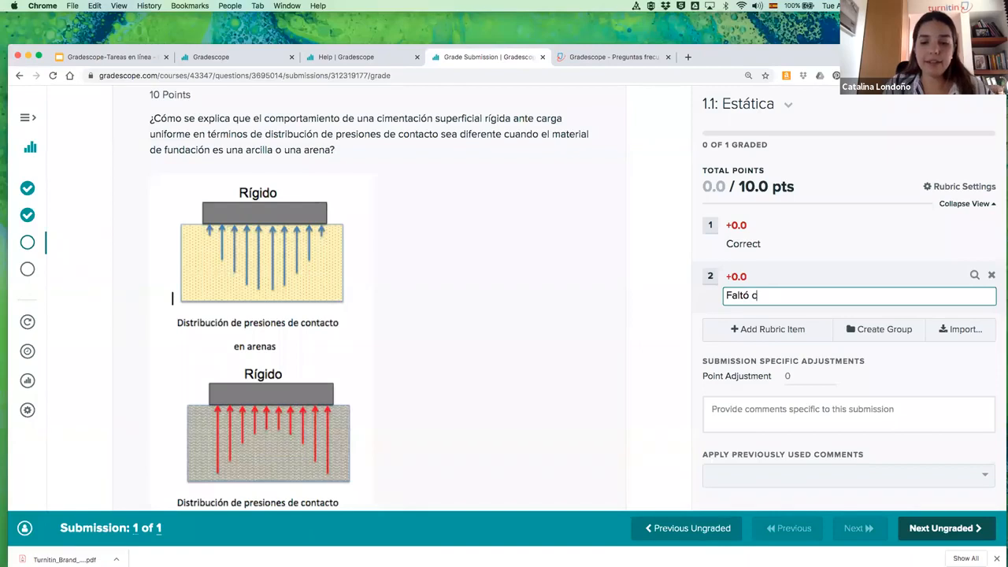
type("laridad en la")
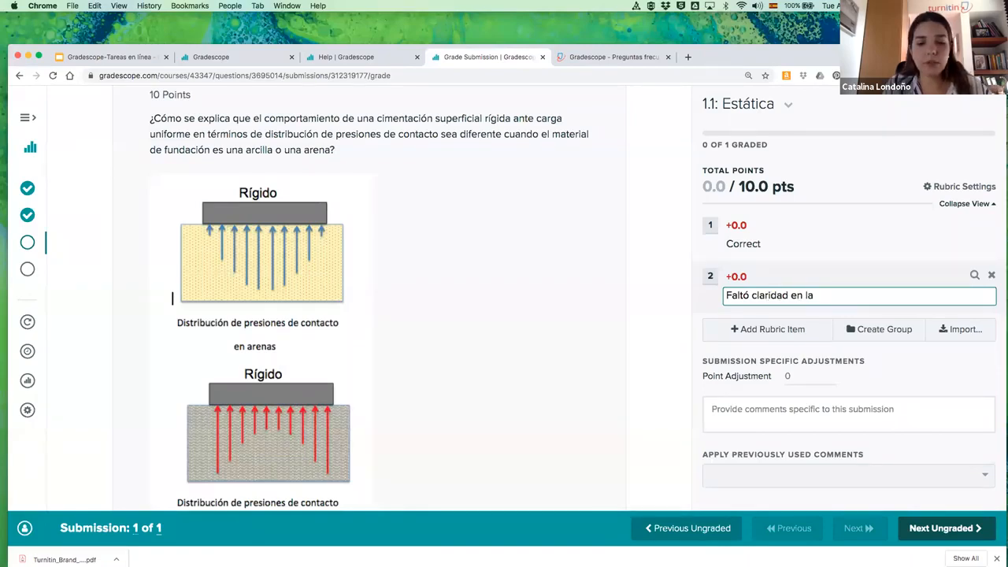
type(" respuesta")
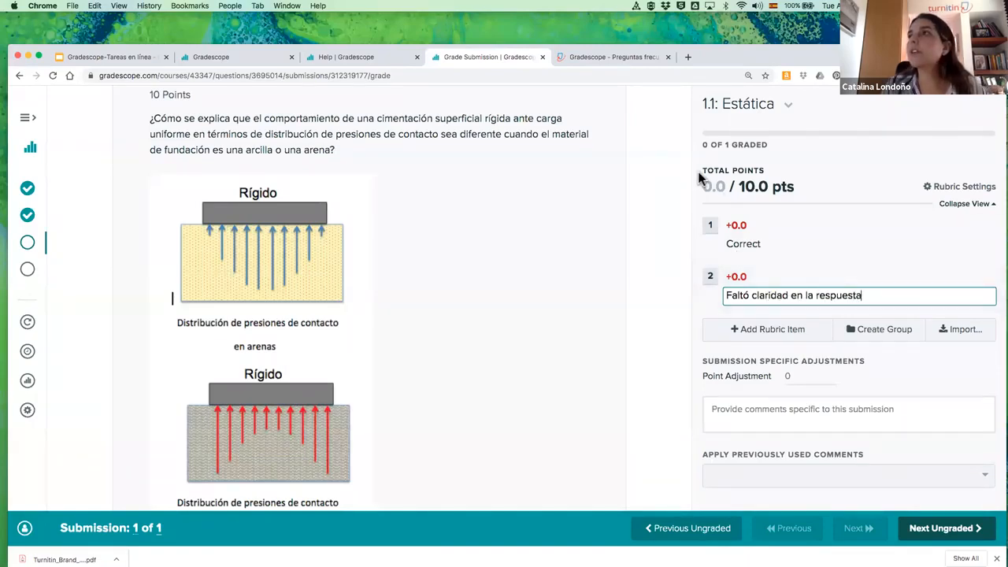
left_click(732, 278)
type("3")
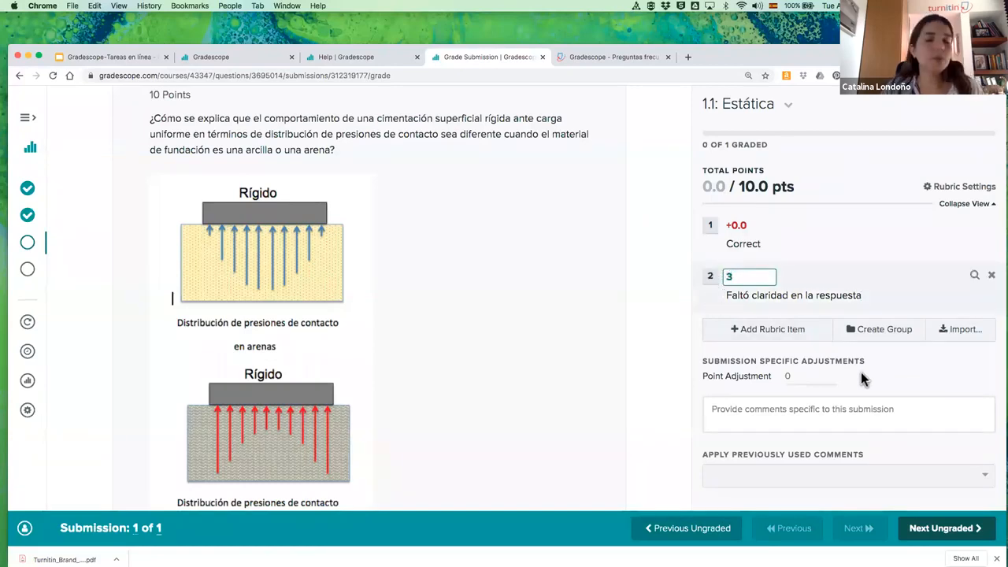
key("Return")
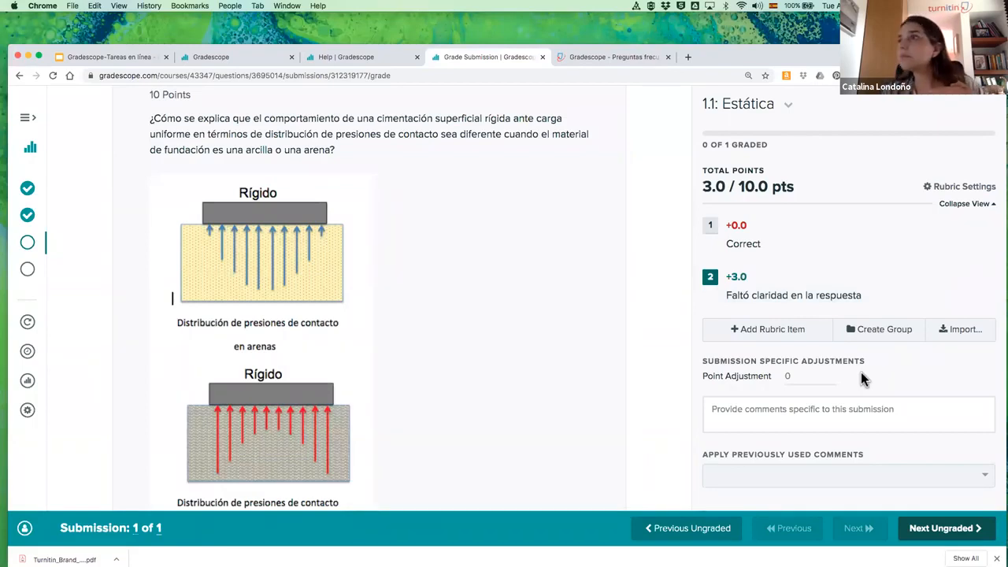
Step: Set the "Faltó claridad en la respuesta" rubric item to -3 points
left_click(737, 275)
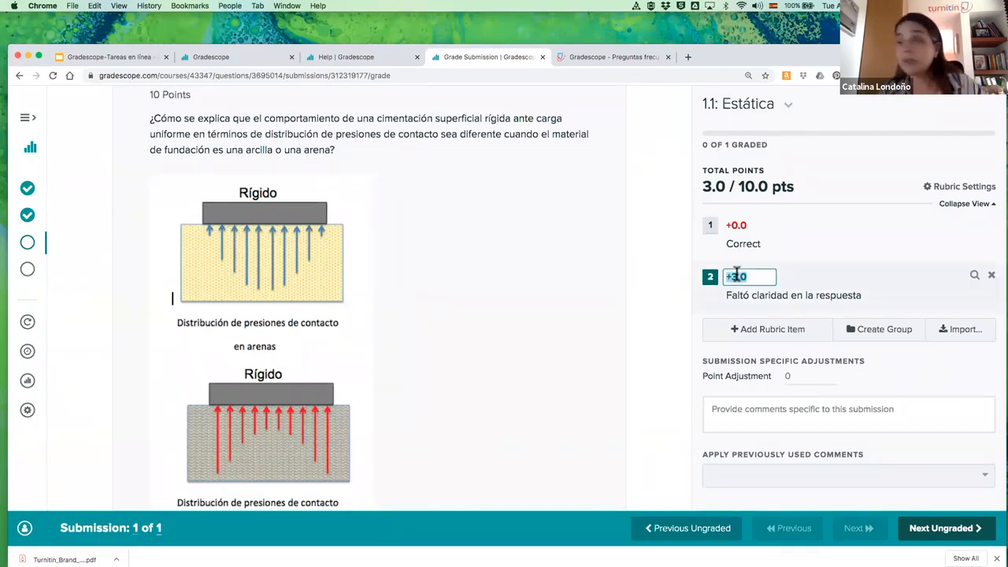
type("-3")
key("Return")
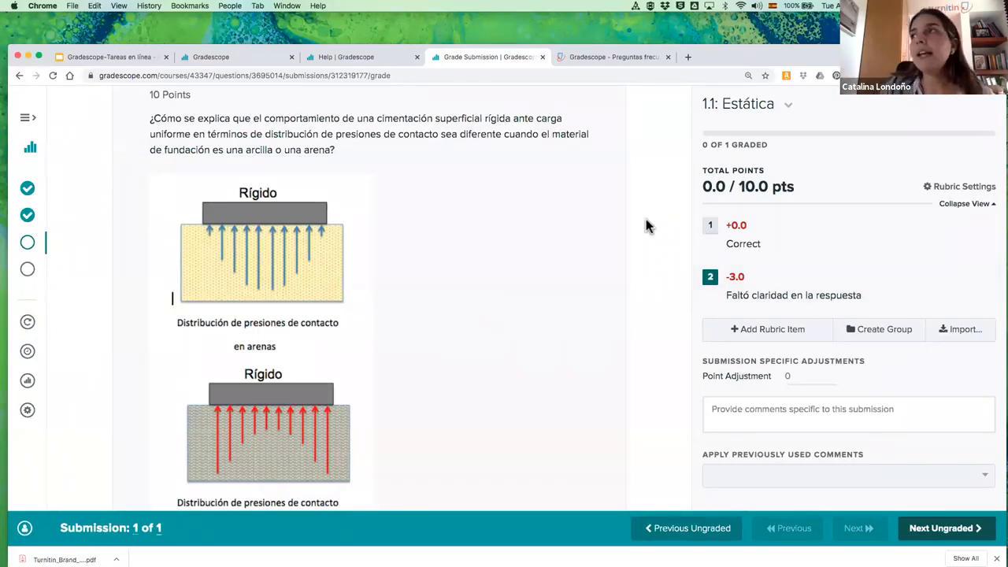
Step: Leave the grading of question 1.1 and return to the Gradescope home dashboard
scroll(246, 253, "up", 2)
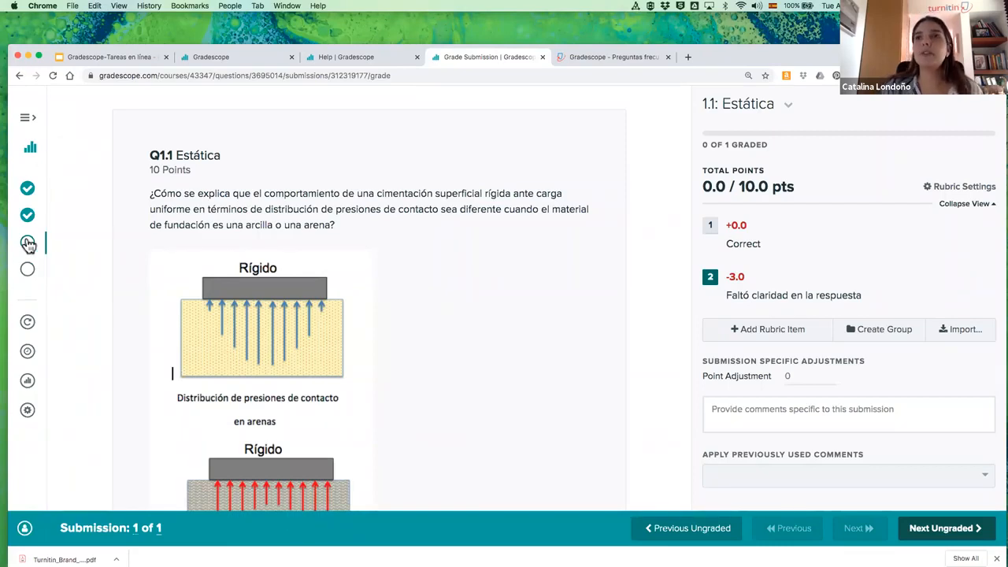
left_click(30, 150)
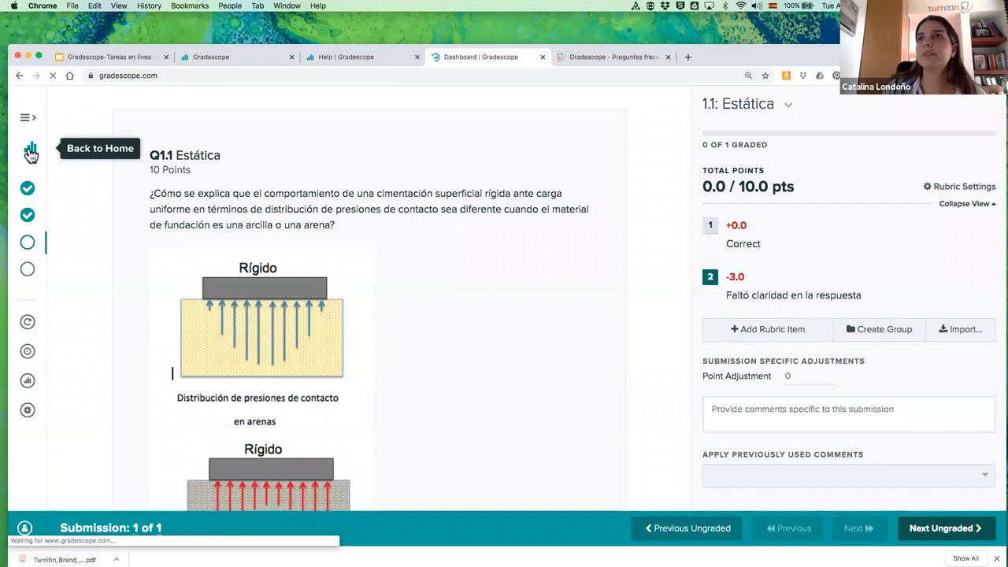
Step: Open the Examen parcial calificado assignment in the Gradescope 202 course and show its grading dashboard and grade review
left_click(350, 341)
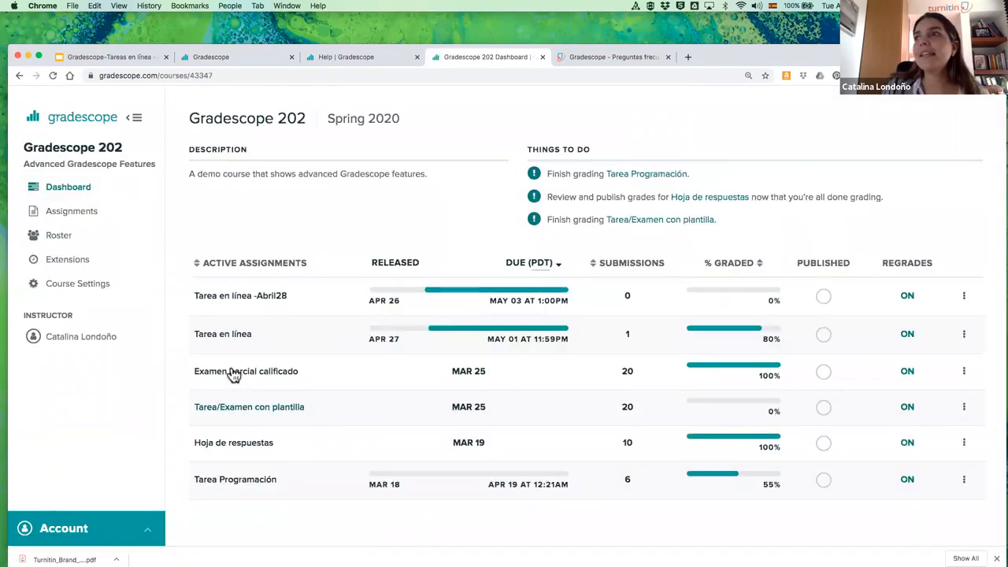
left_click(234, 376)
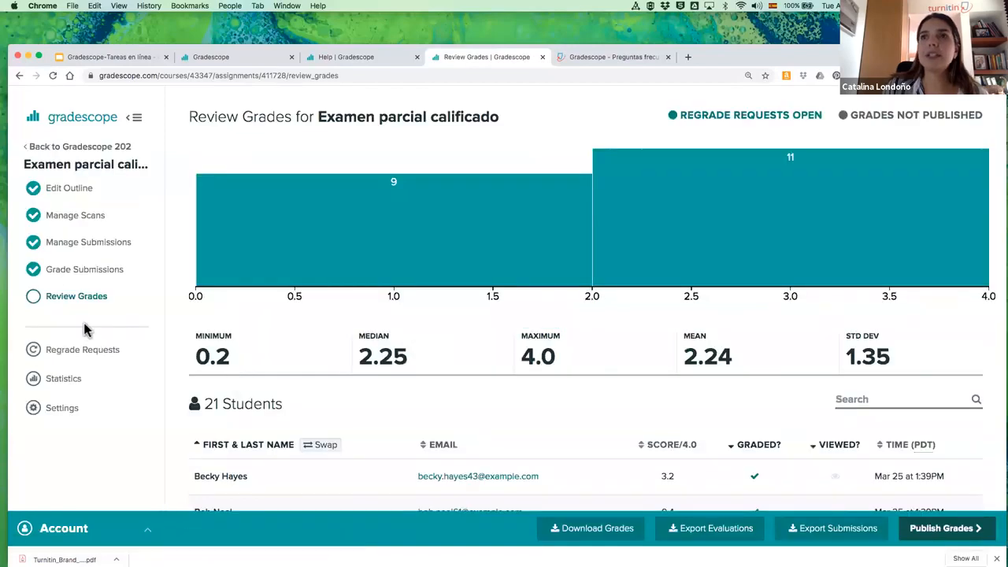
left_click(69, 274)
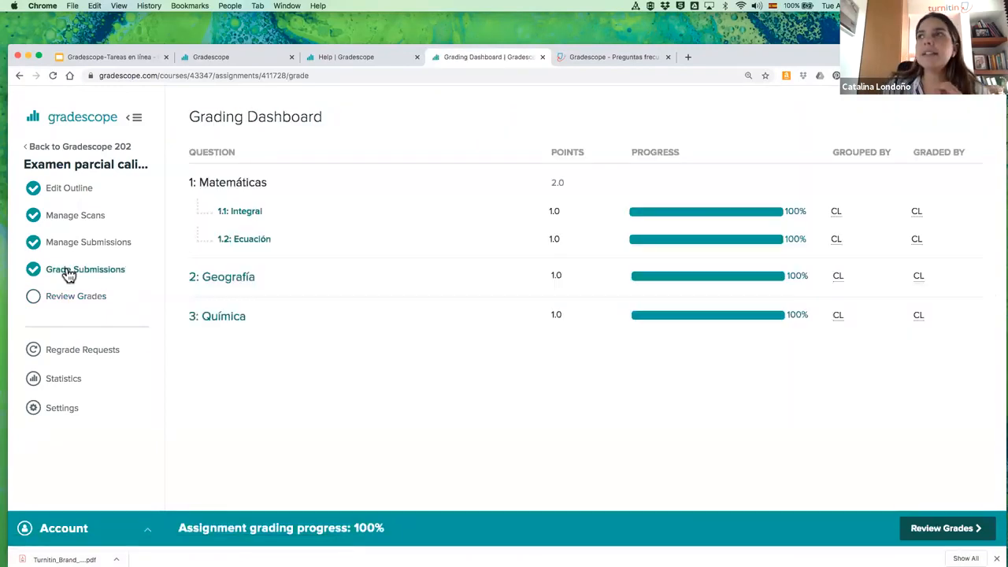
left_click(71, 303)
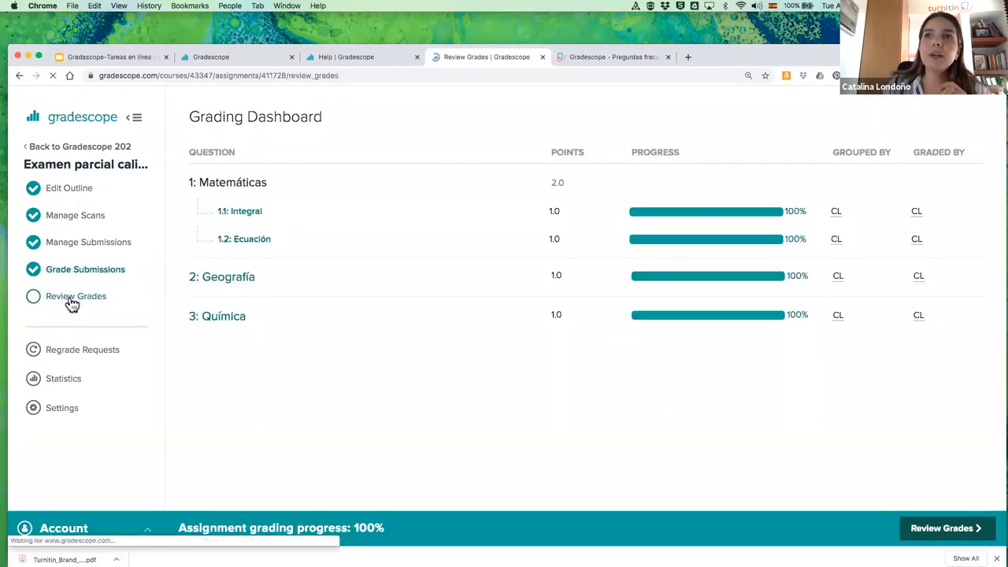
Step: Examine the exam's score distribution, summary statistics and list of student scores, with the page zoomed out to 90%
scroll(398, 351, "down", 3)
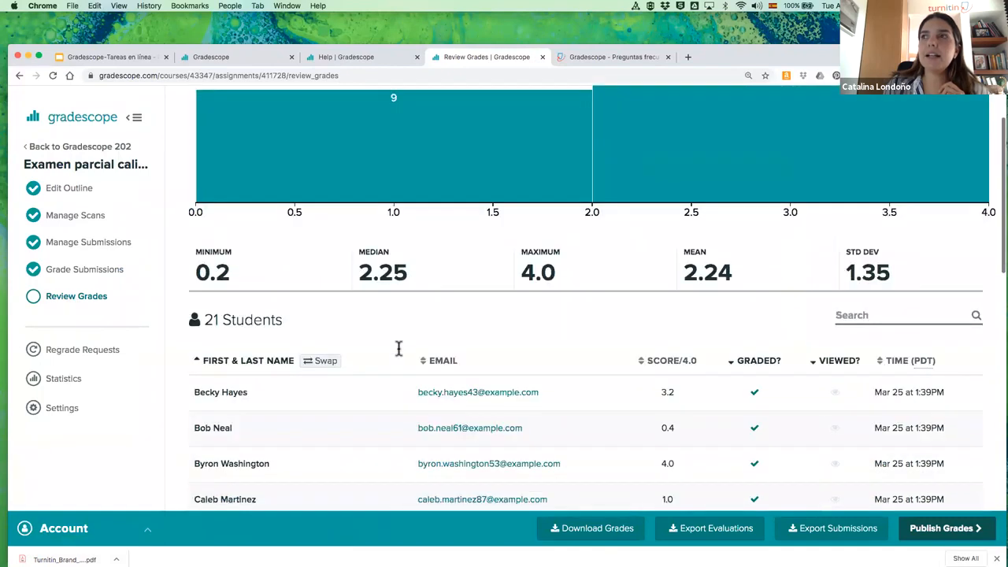
scroll(399, 356, "down", 2)
key("super+minus")
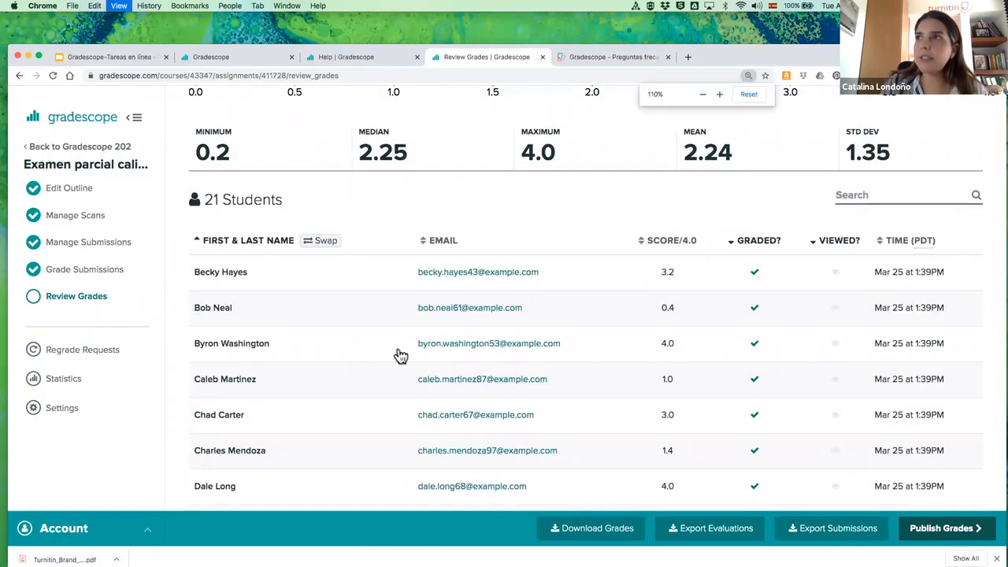
key("super+minus")
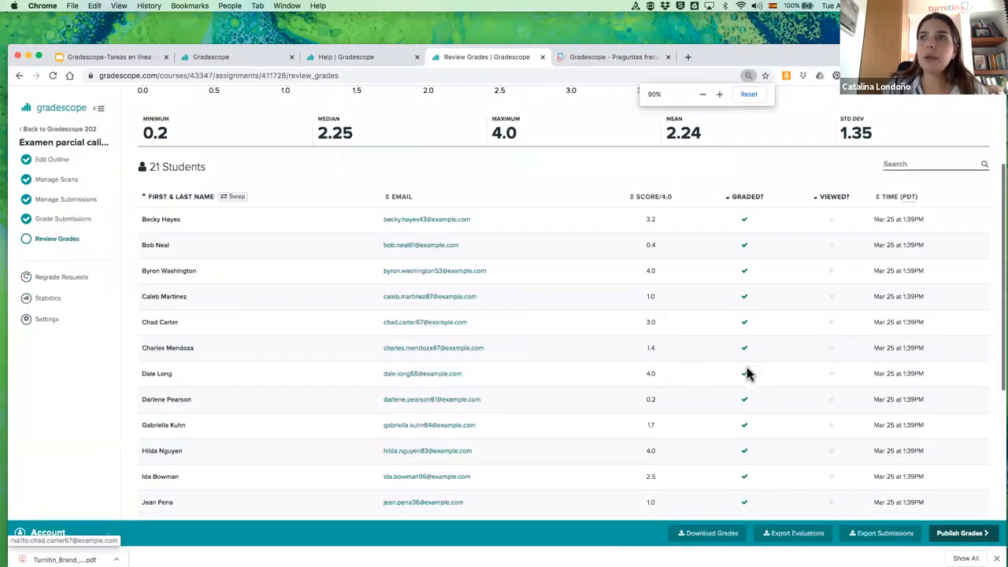
scroll(709, 378, "up", 3)
scroll(662, 276, "down", 4)
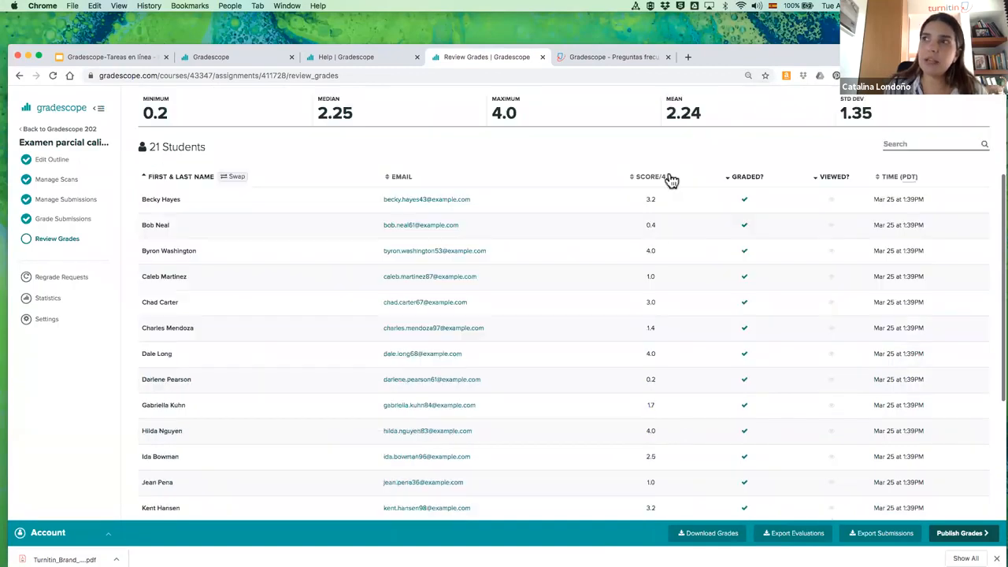
scroll(646, 389, "down", 4)
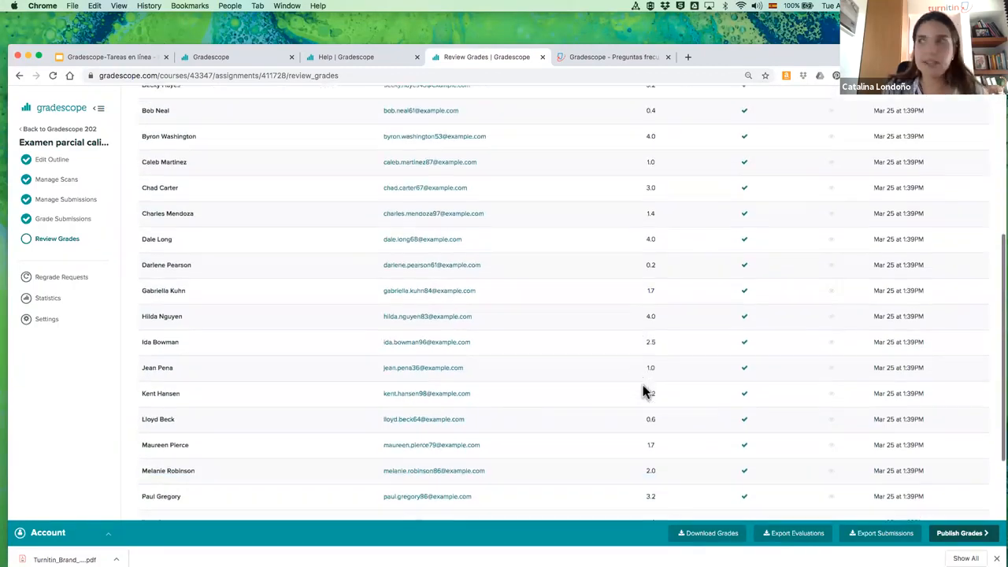
scroll(613, 327, "up", 5)
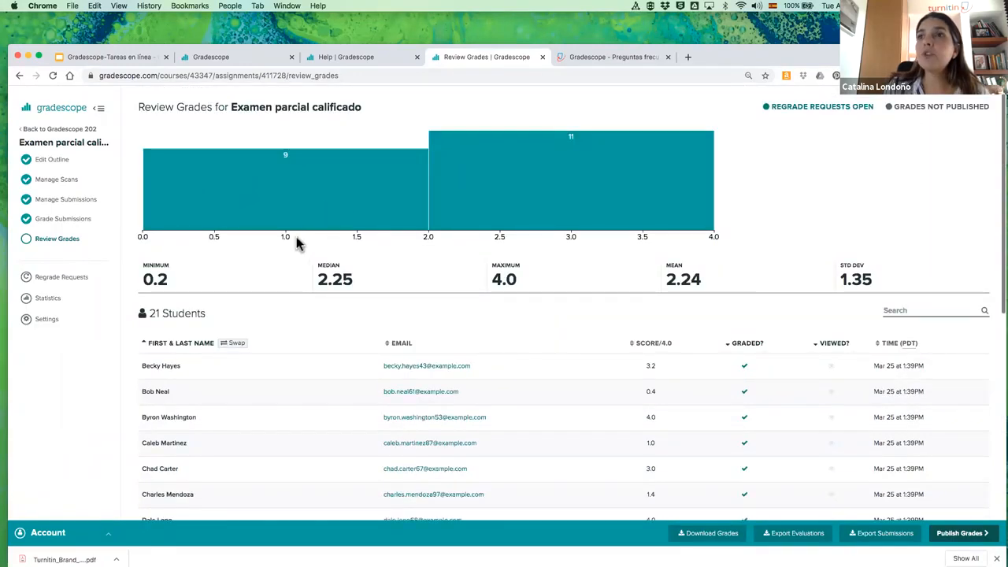
scroll(287, 203, "down", 1)
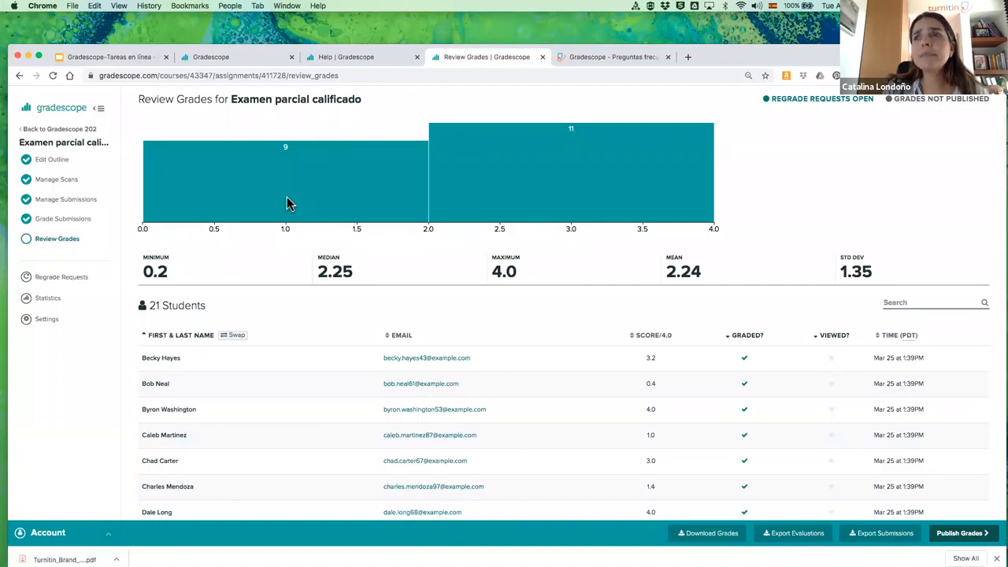
scroll(287, 203, "down", 1)
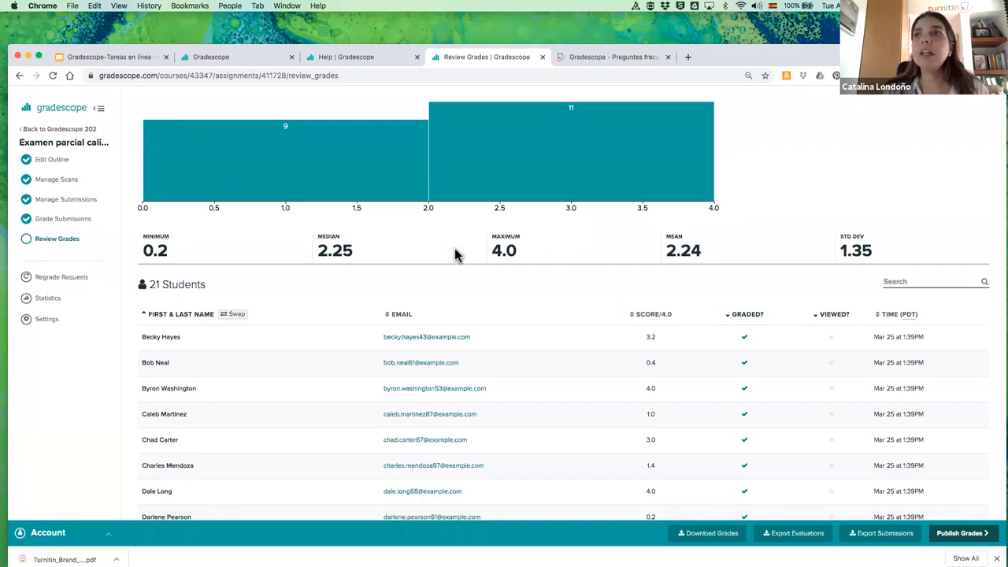
scroll(439, 286, "down", 4)
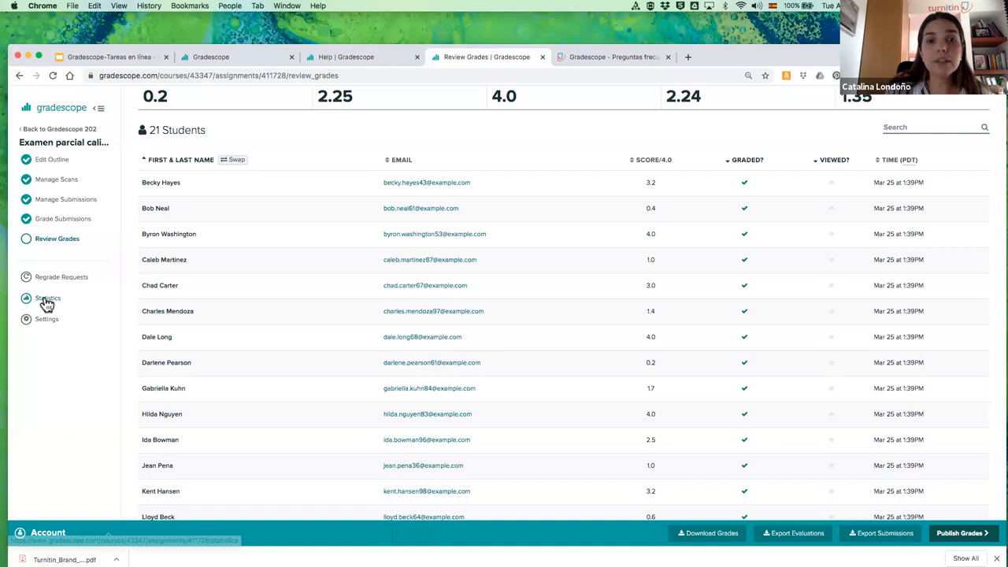
Step: View the exam's statistics by tag and by question, and return to its grade review through the grading dashboard
left_click(48, 304)
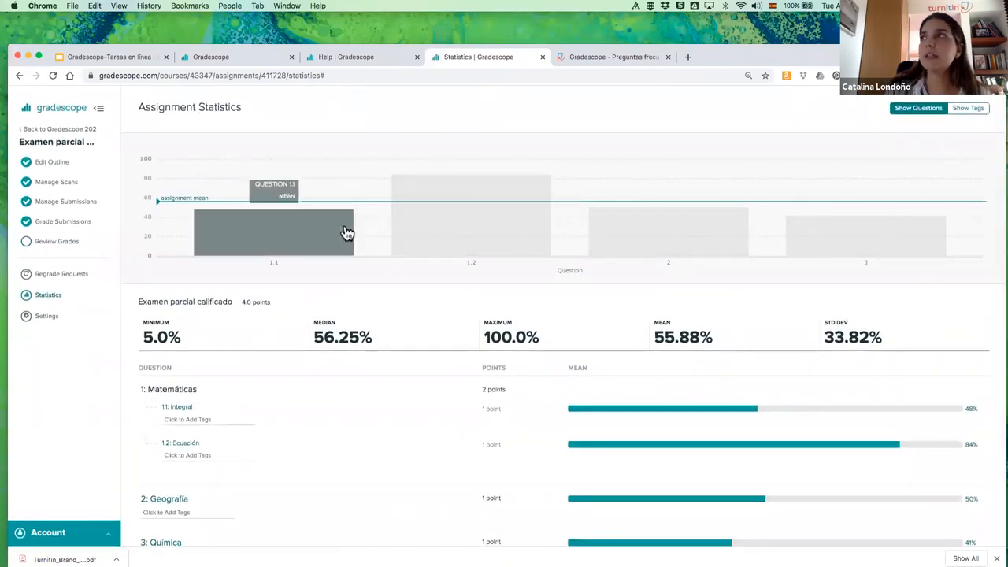
left_click(970, 108)
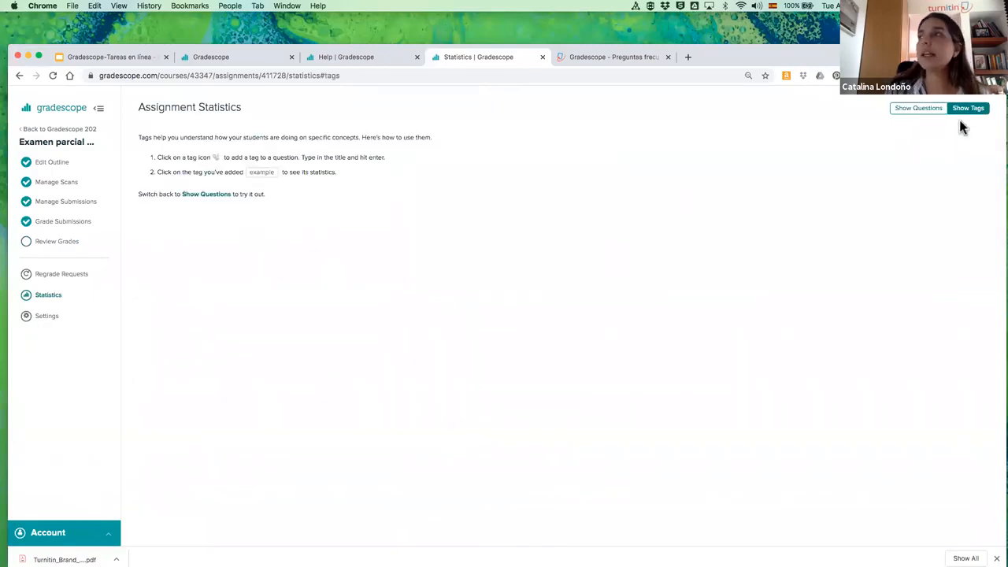
left_click(921, 110)
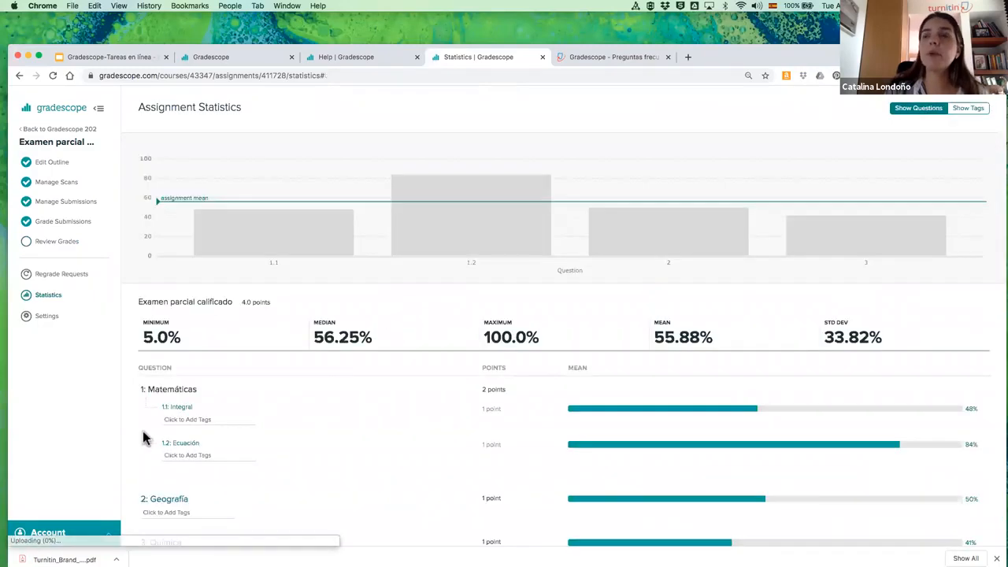
scroll(144, 438, "down", 1)
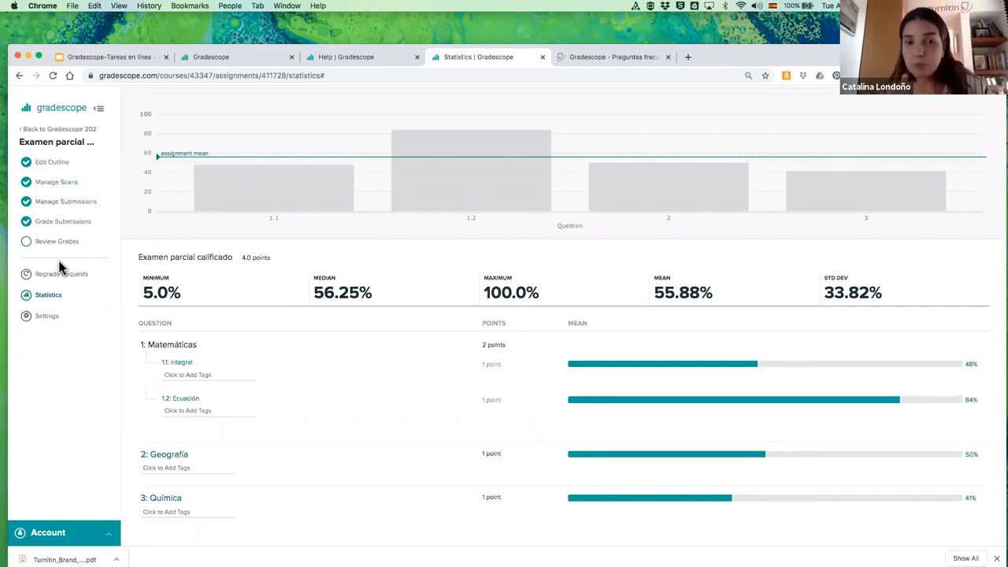
left_click(51, 225)
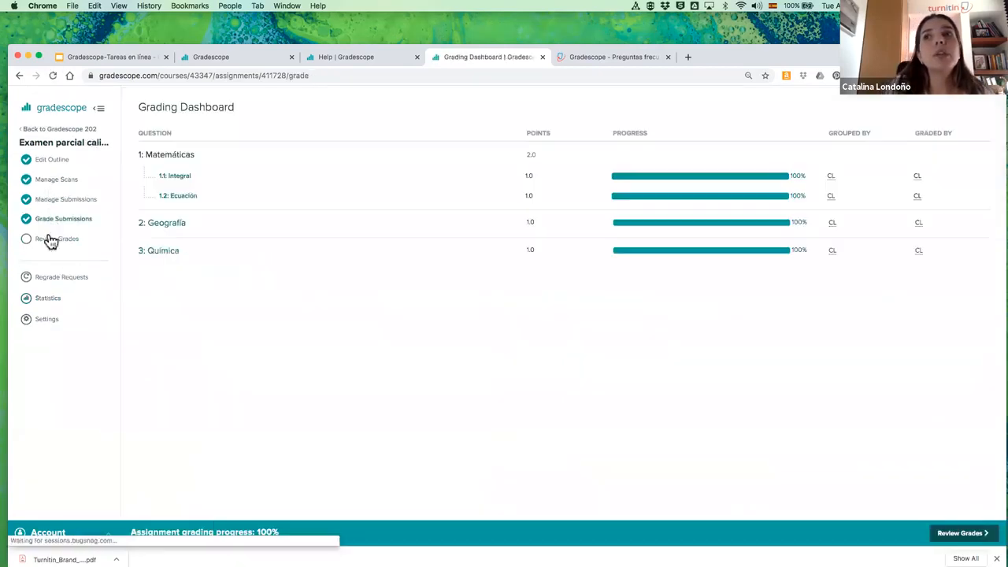
left_click(50, 239)
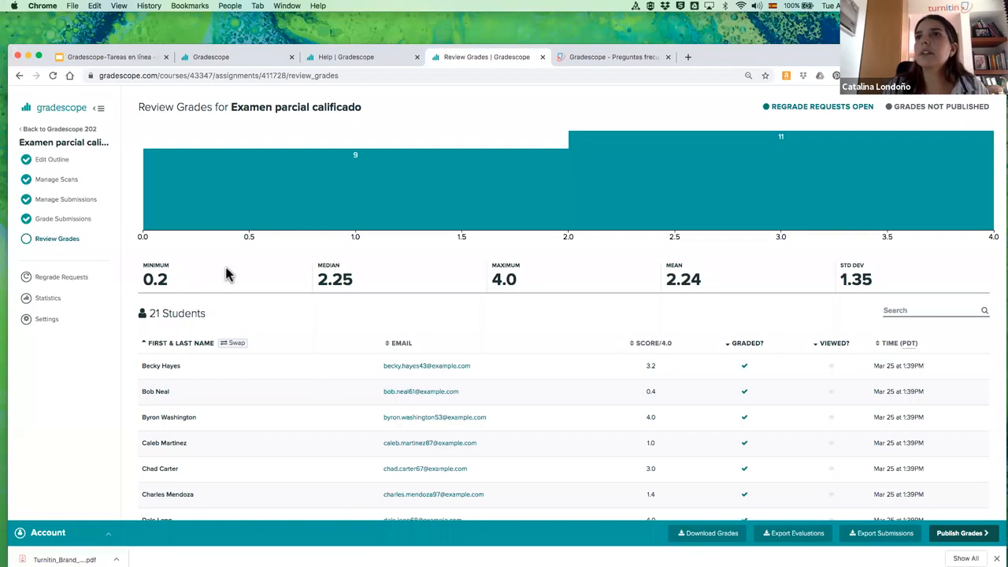
Step: Switch to the Slack conversation window
key("ctrl+Up")
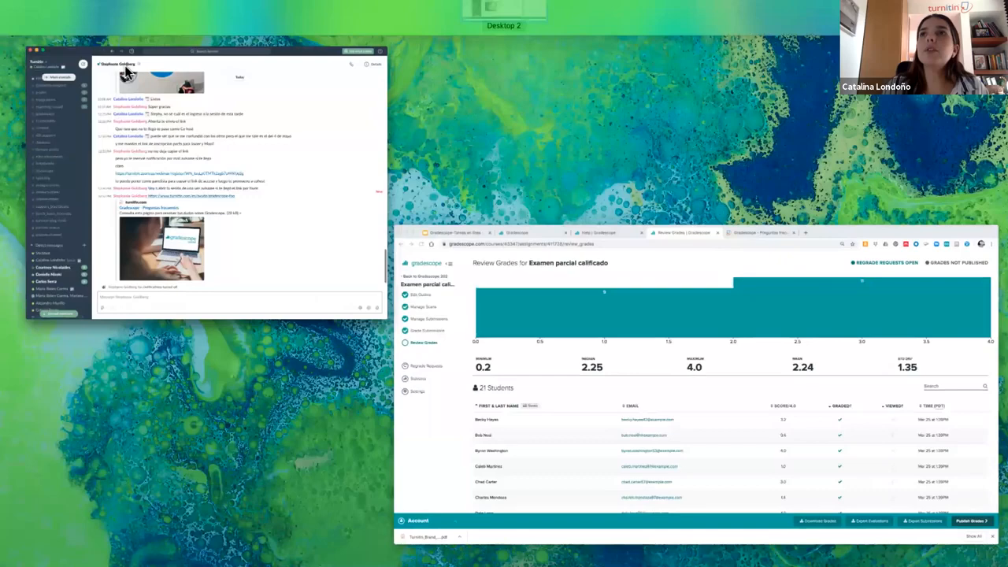
left_click(126, 72)
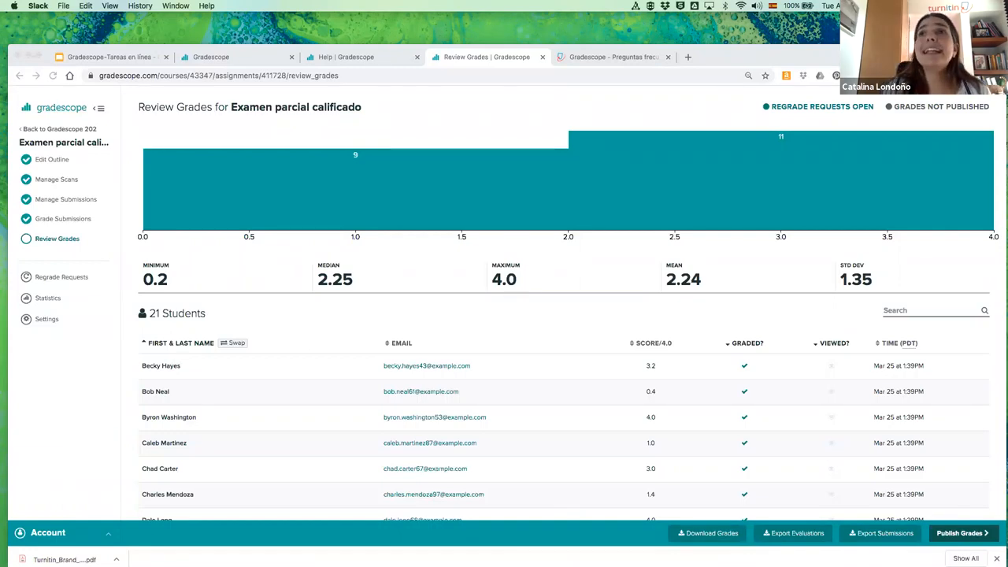
Step: Switch to the Google Slides presentation and advance through Próximos eventos to the ¡Gracias por participar! slide
left_click(105, 57)
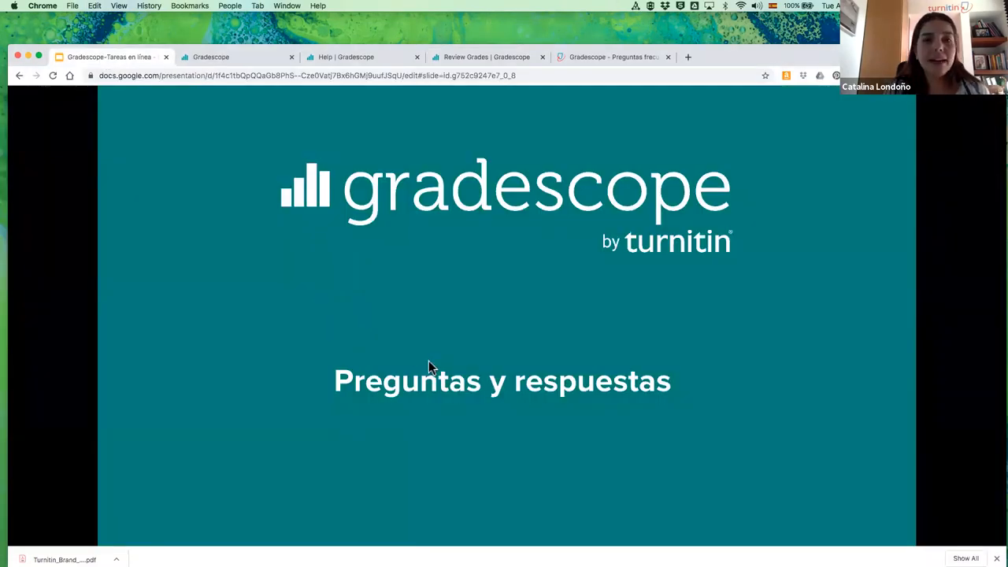
left_click(428, 361)
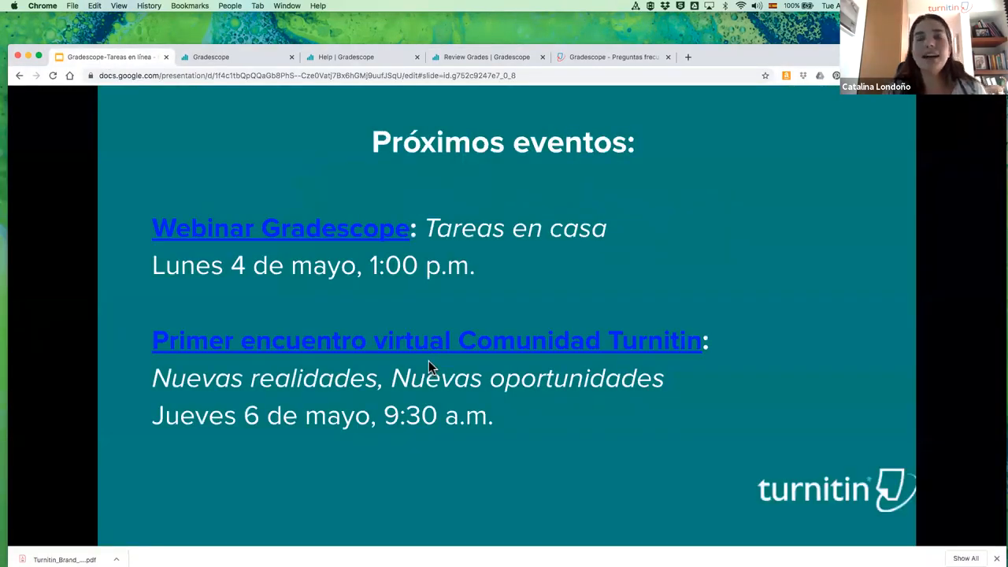
left_click(429, 360)
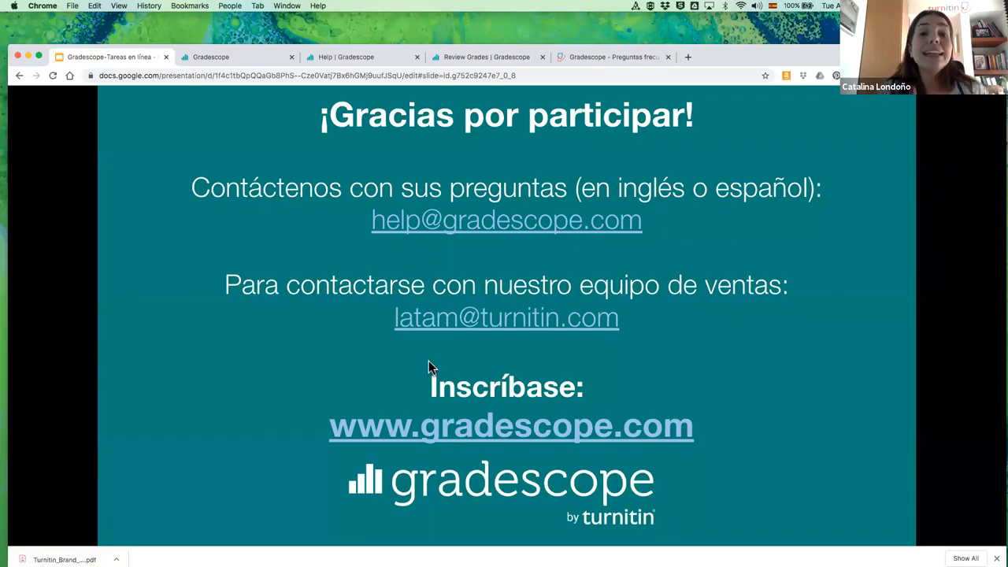